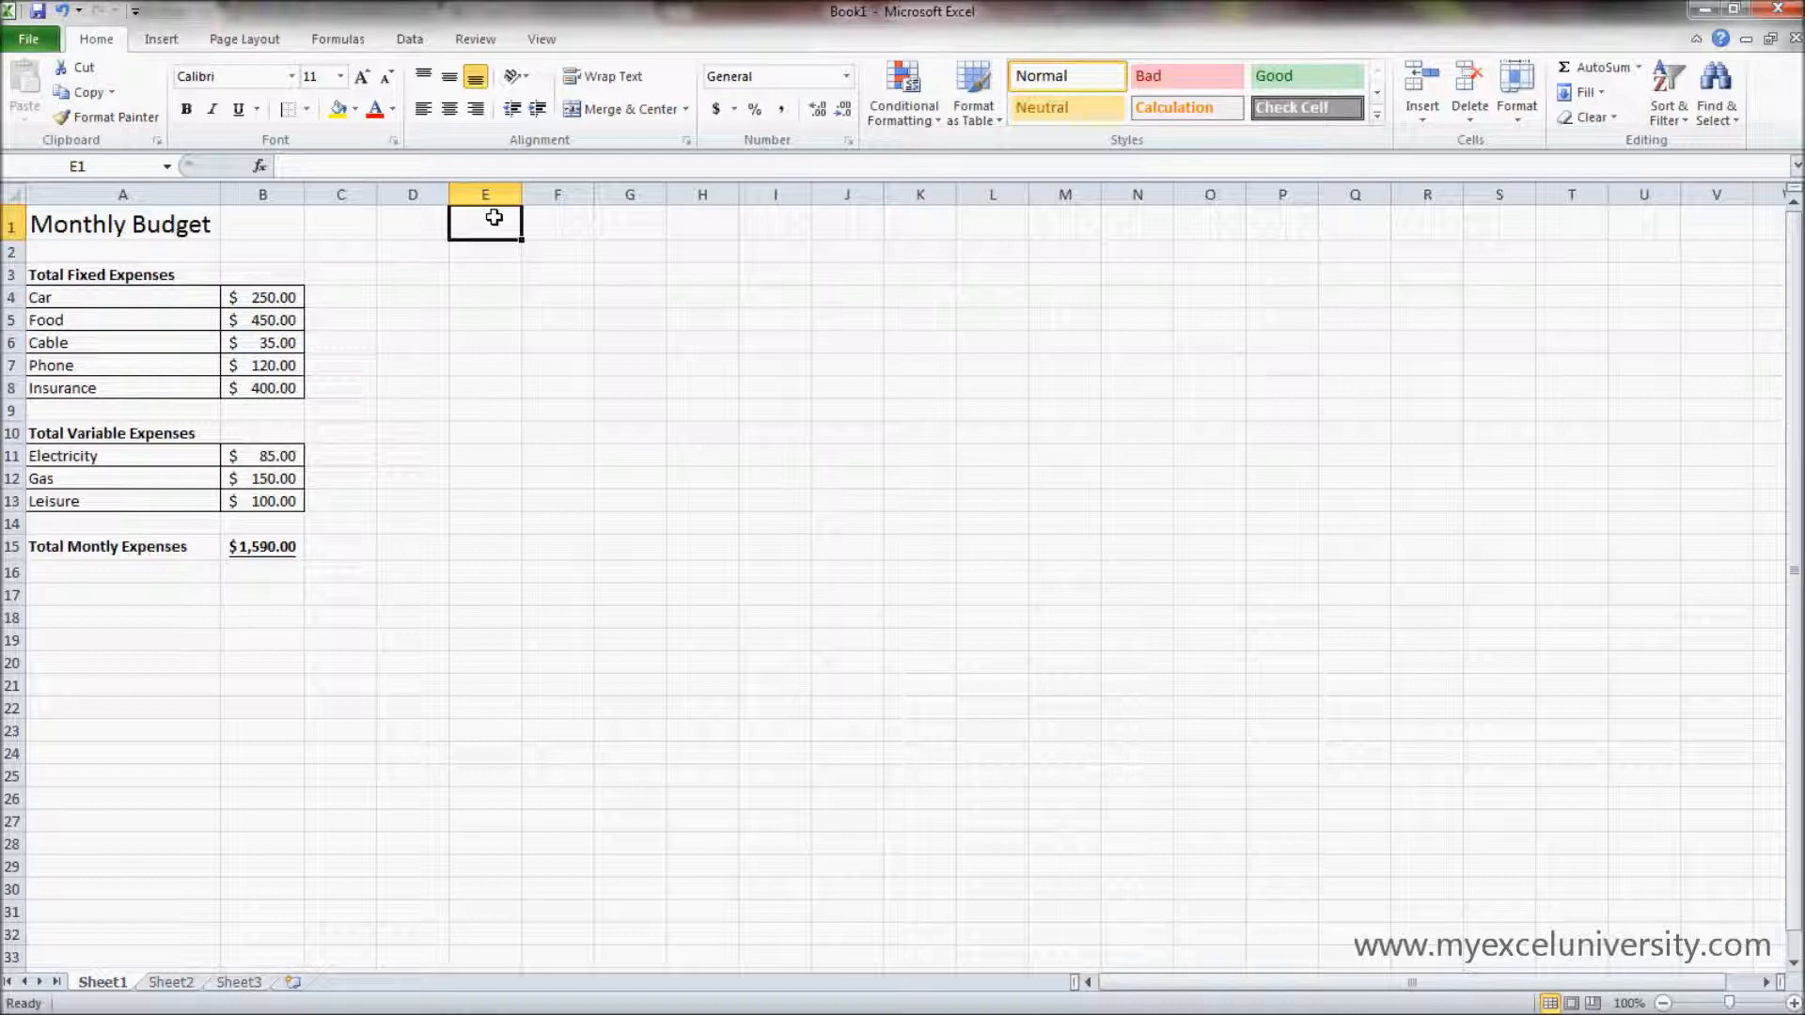
click(196, 223)
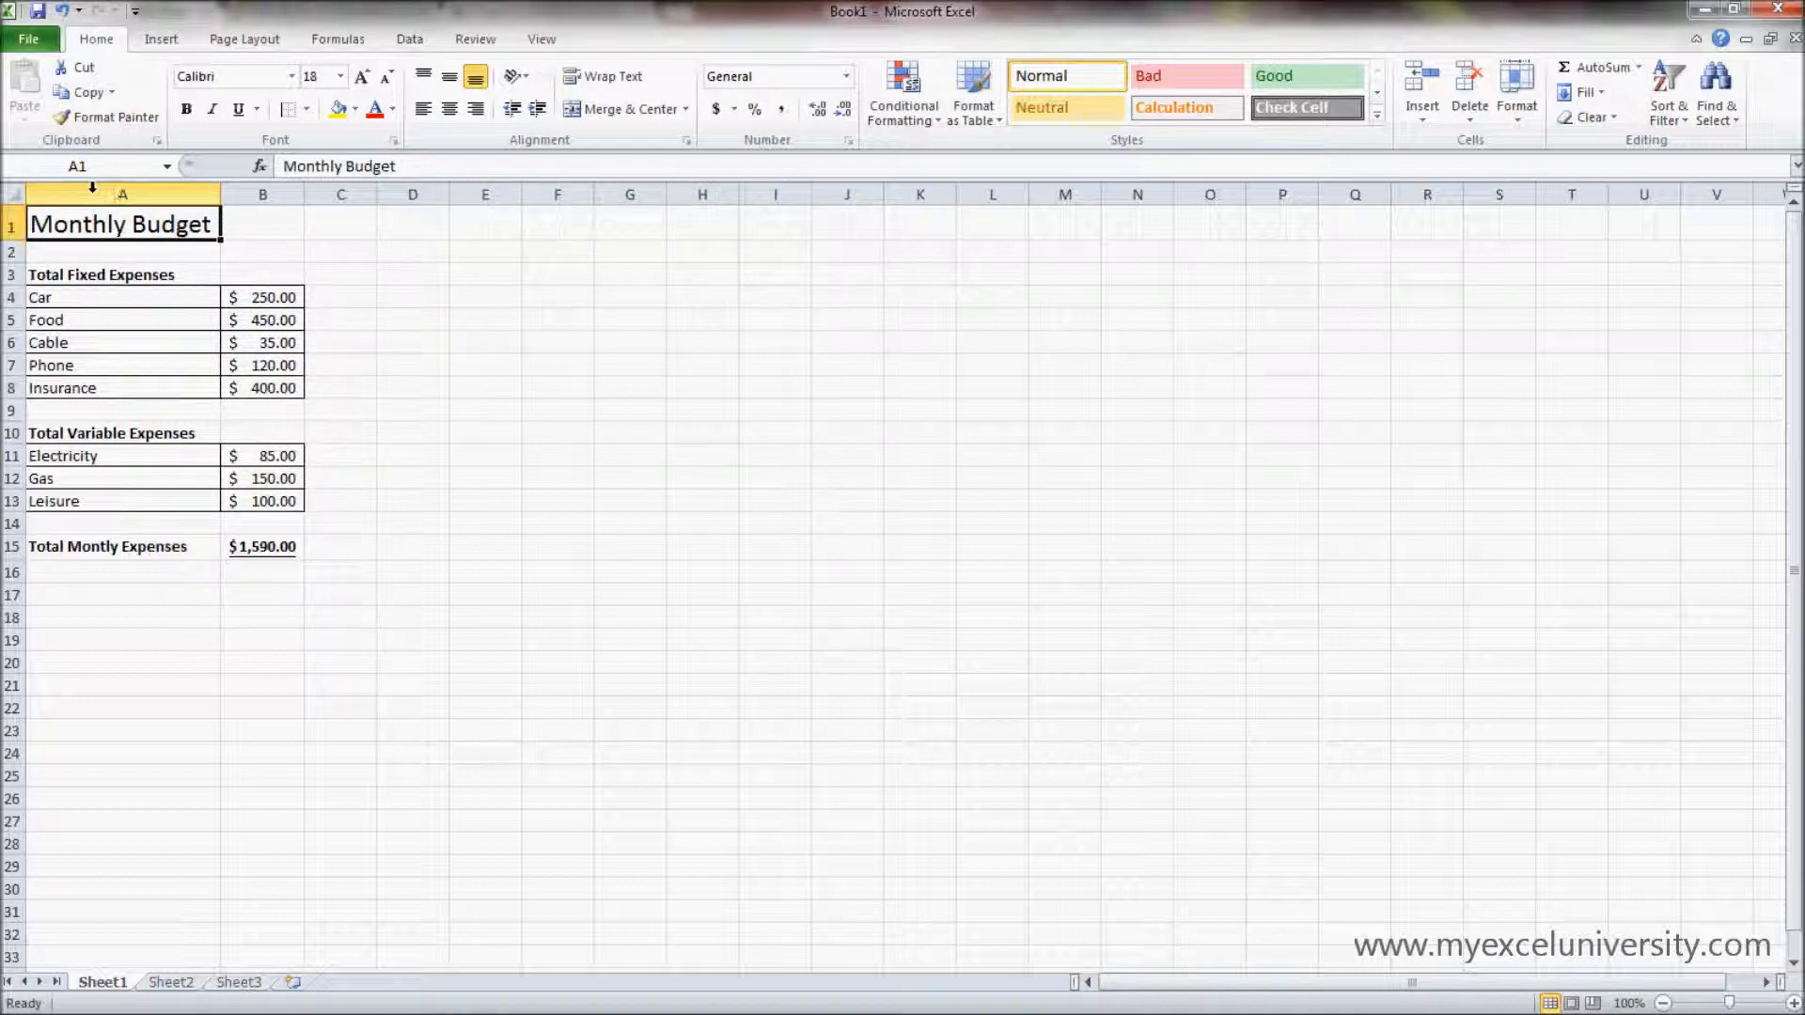
click(258, 194)
click(339, 195)
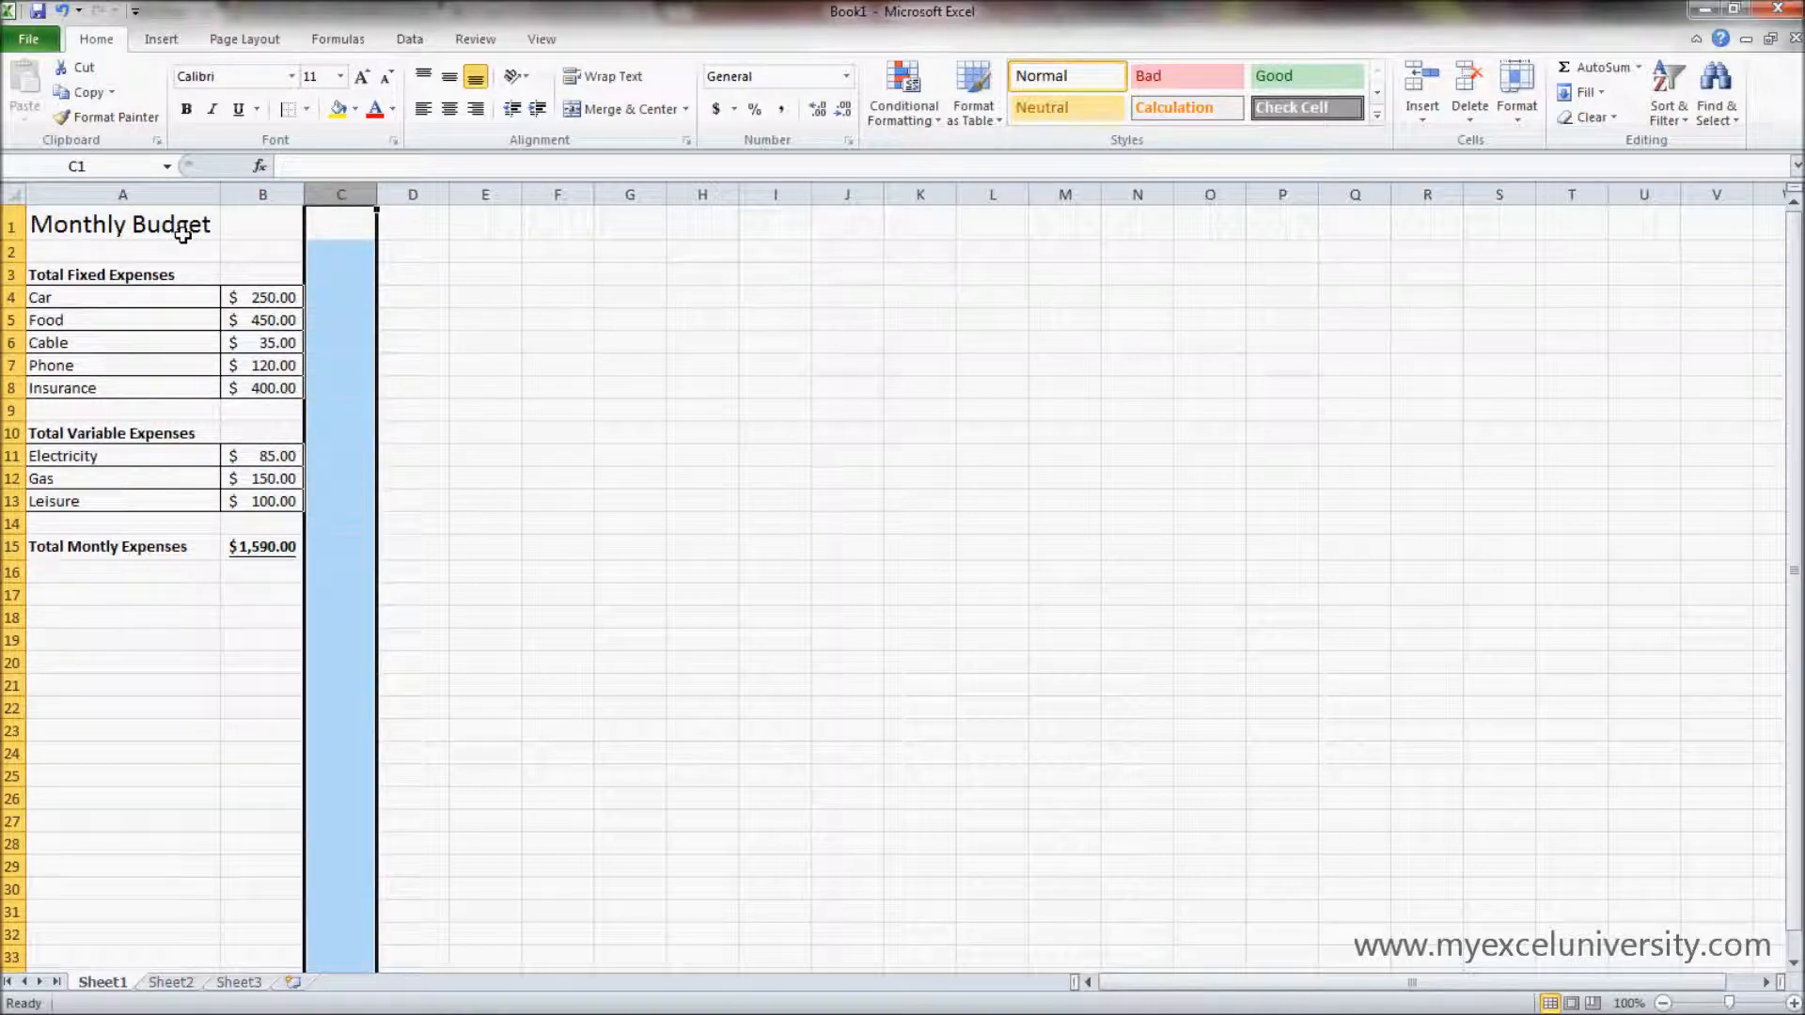
click(489, 291)
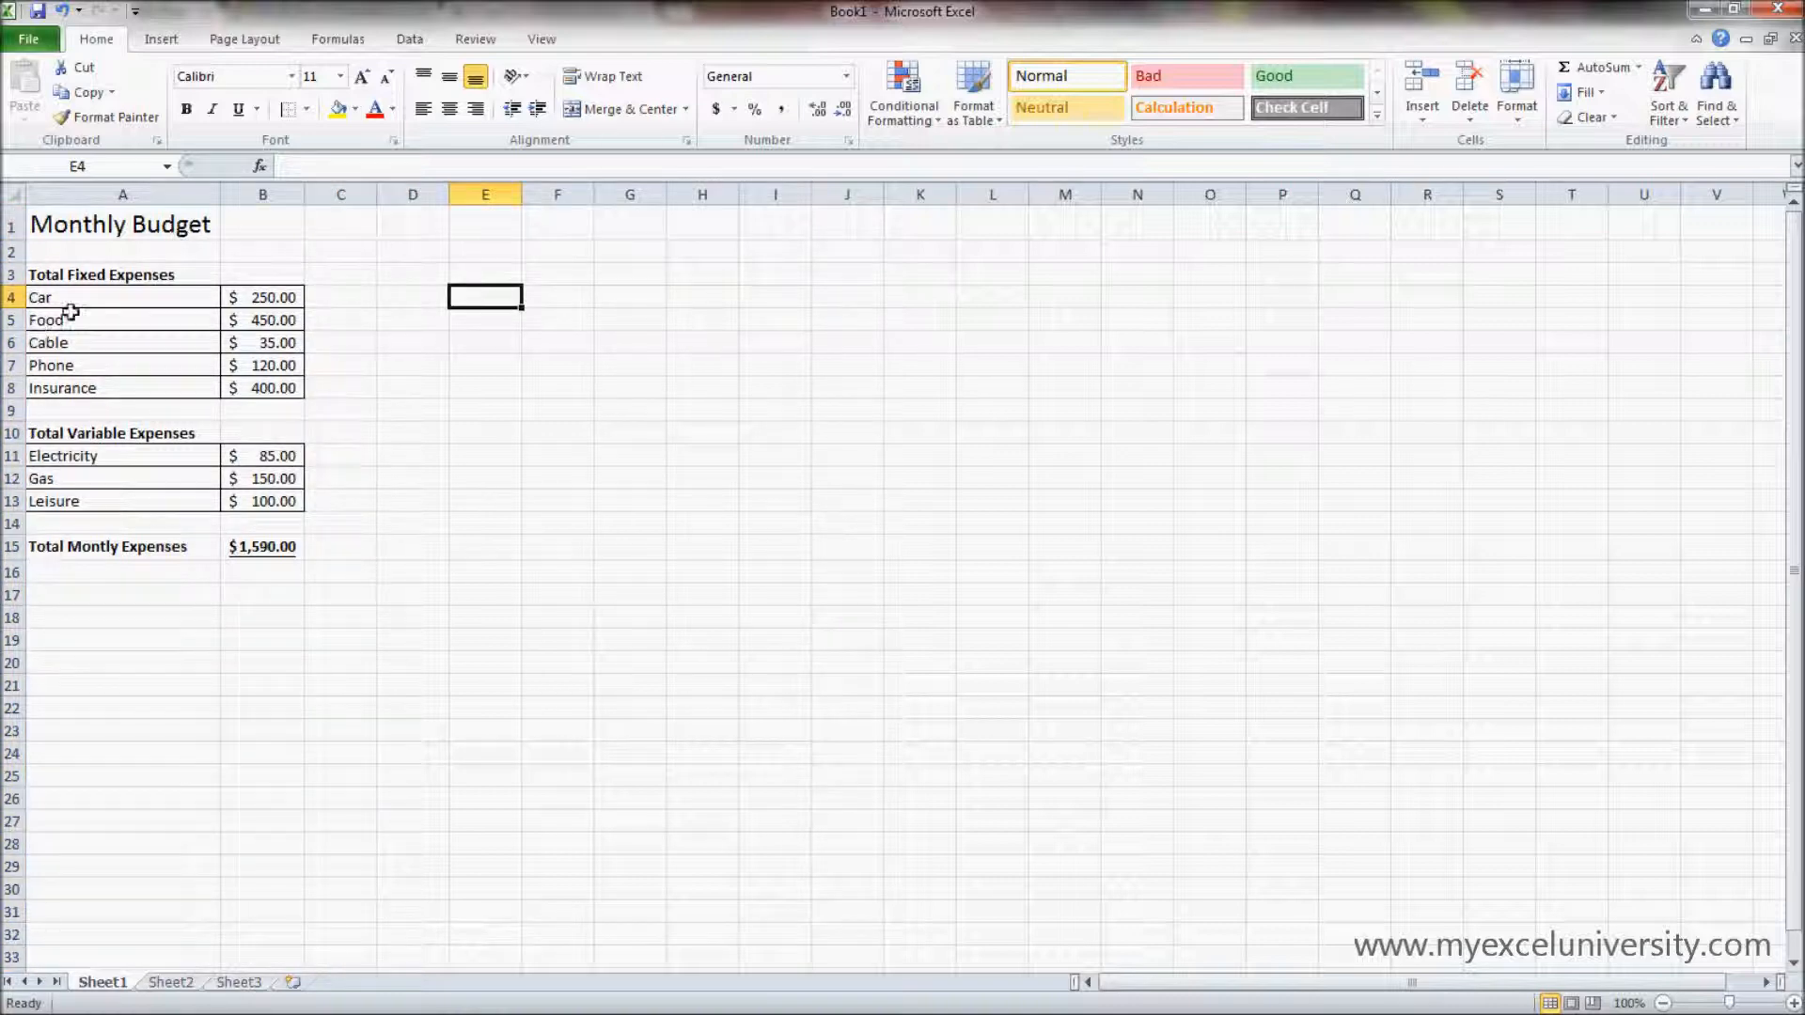
click(485, 496)
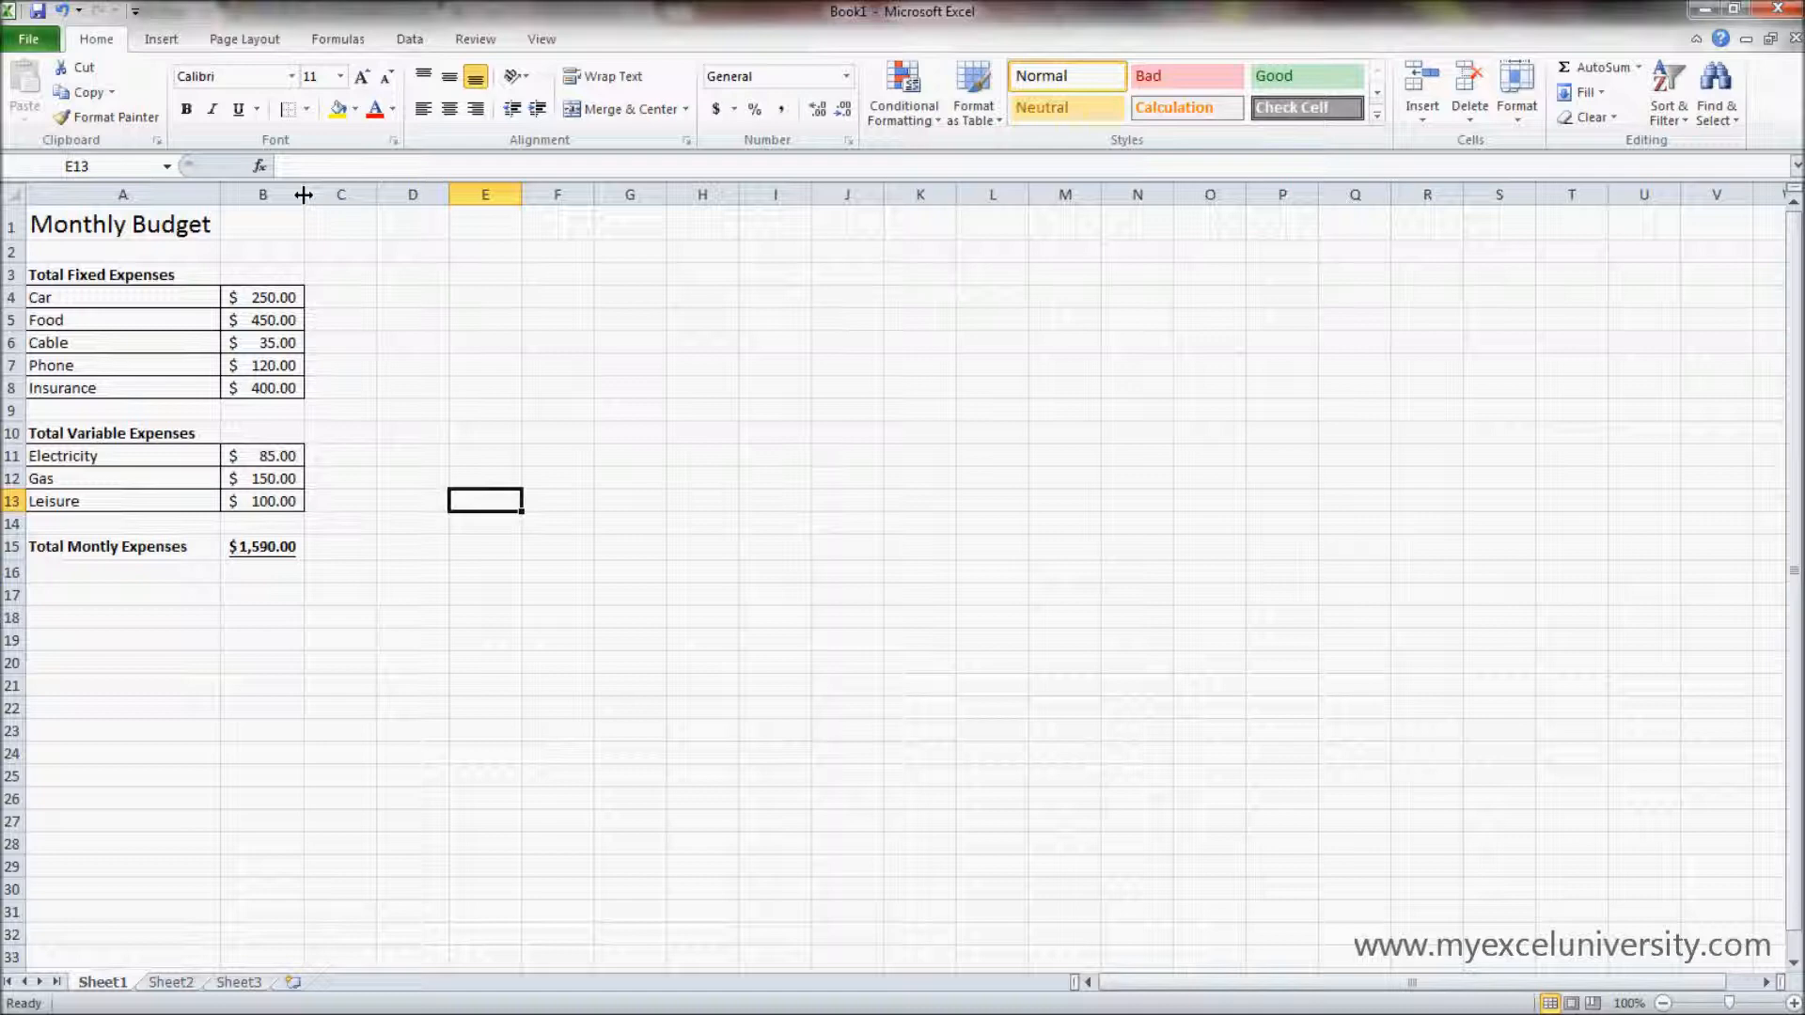
- Widen column B to about twice its width and increase the height of row 1, the Monthly Budget title row
drag(304, 194, 383, 199)
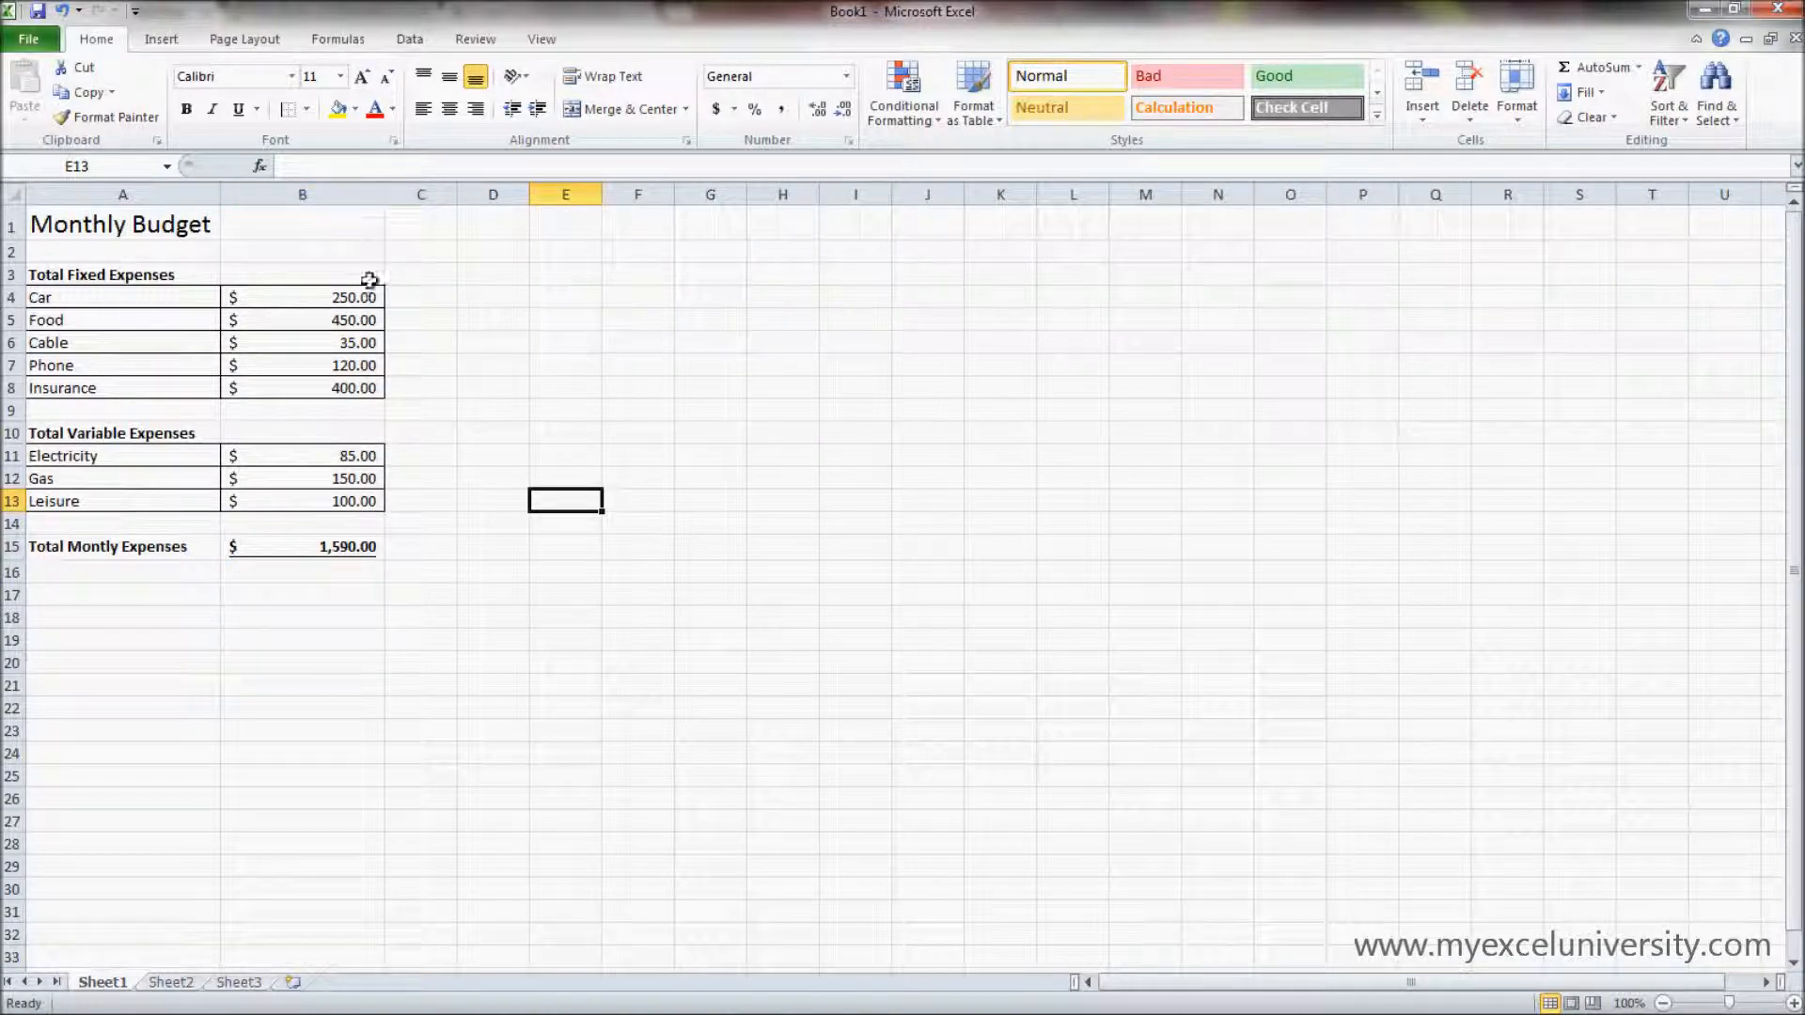
click(350, 696)
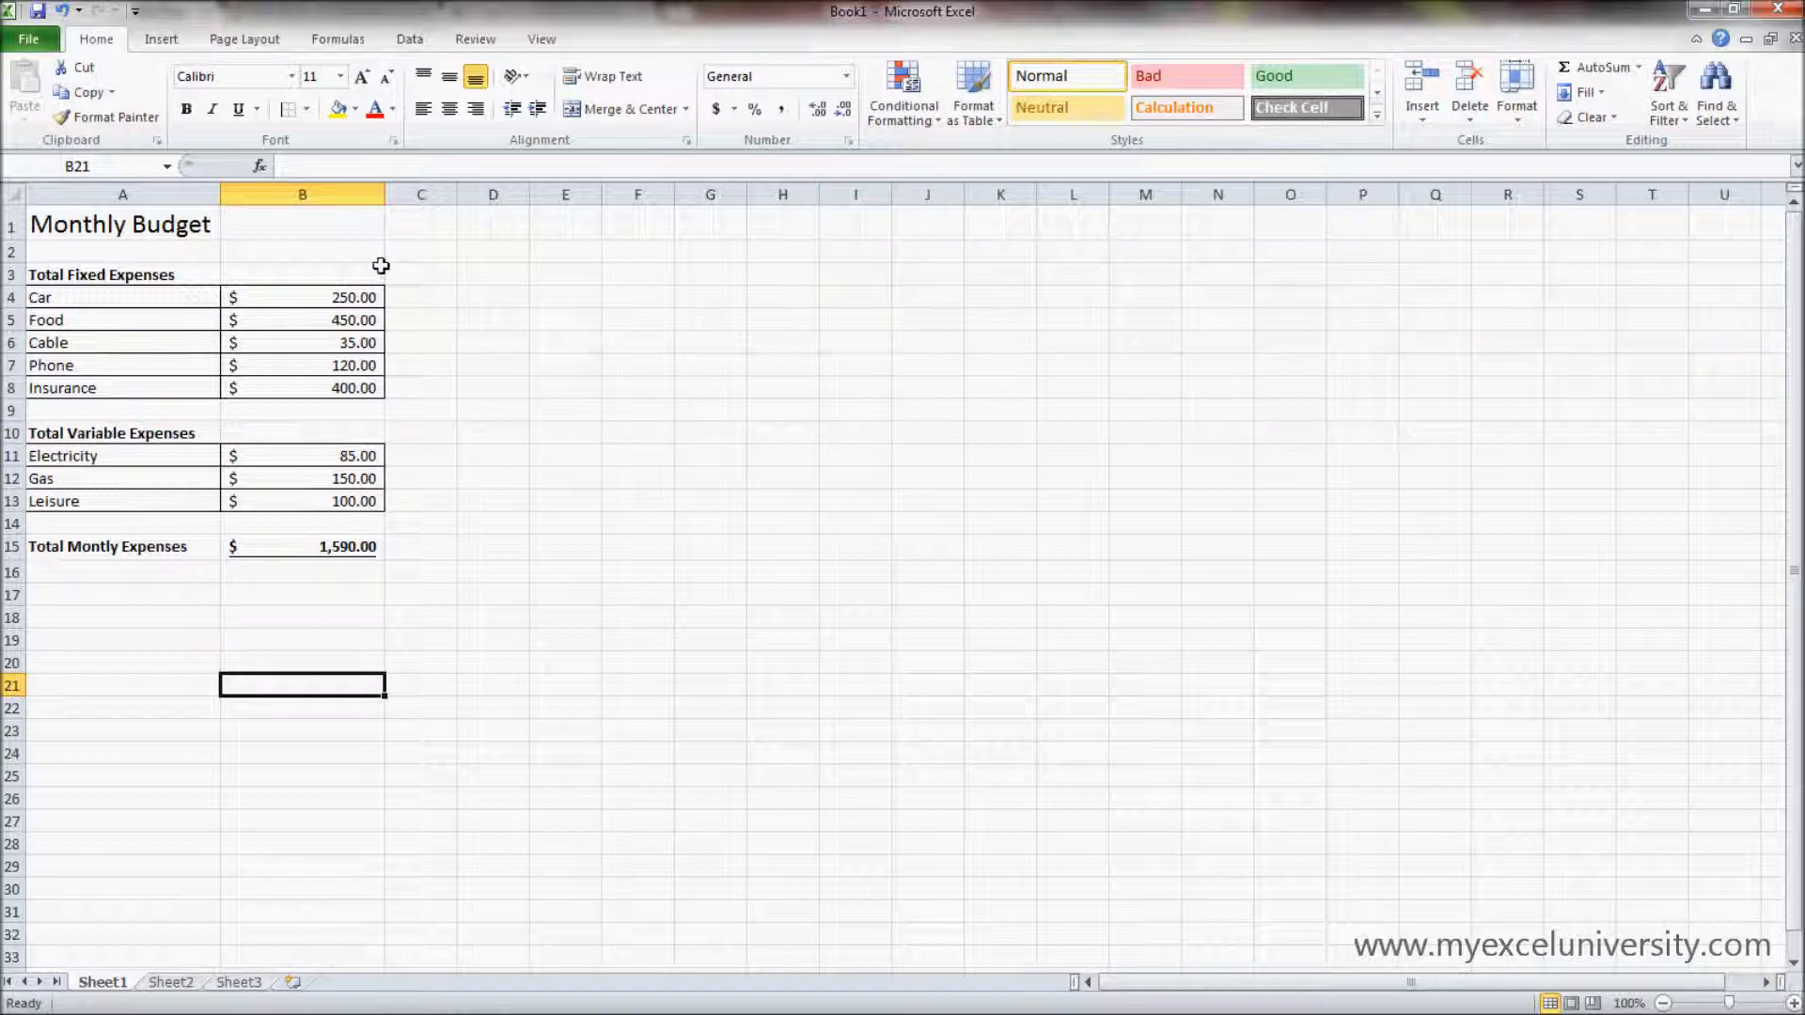
click(5, 226)
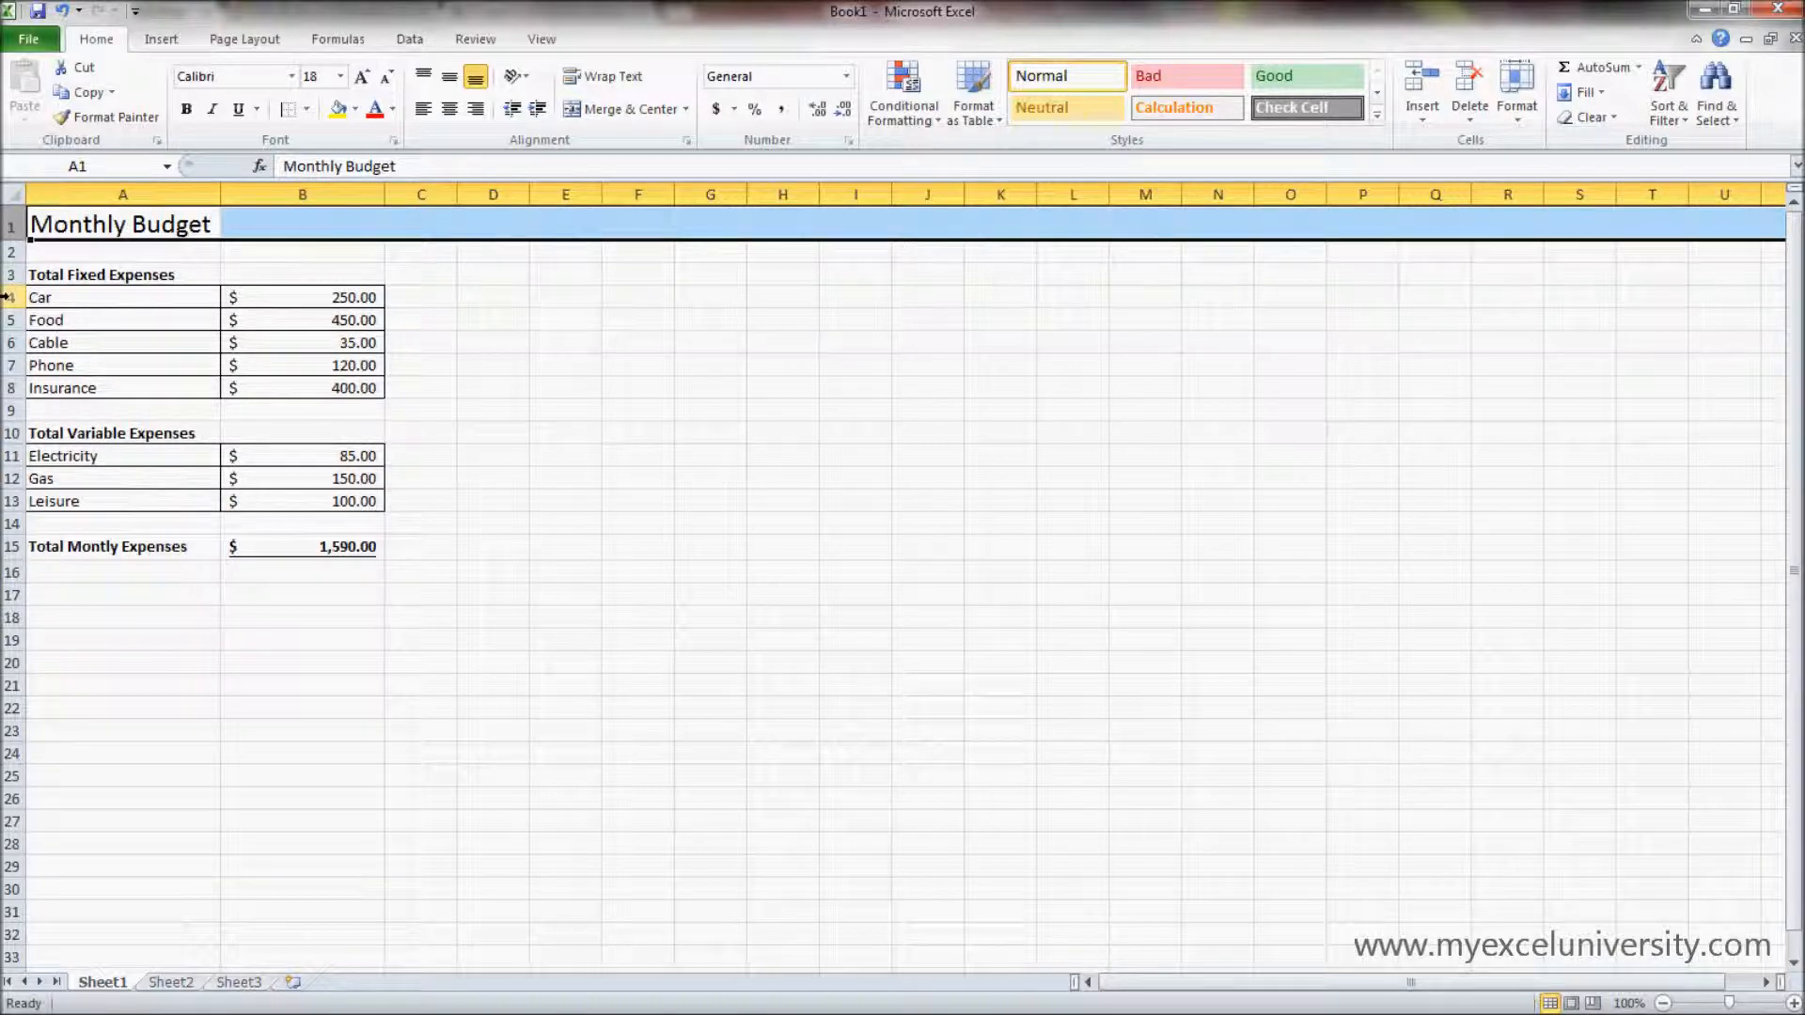
drag(14, 243, 15, 292)
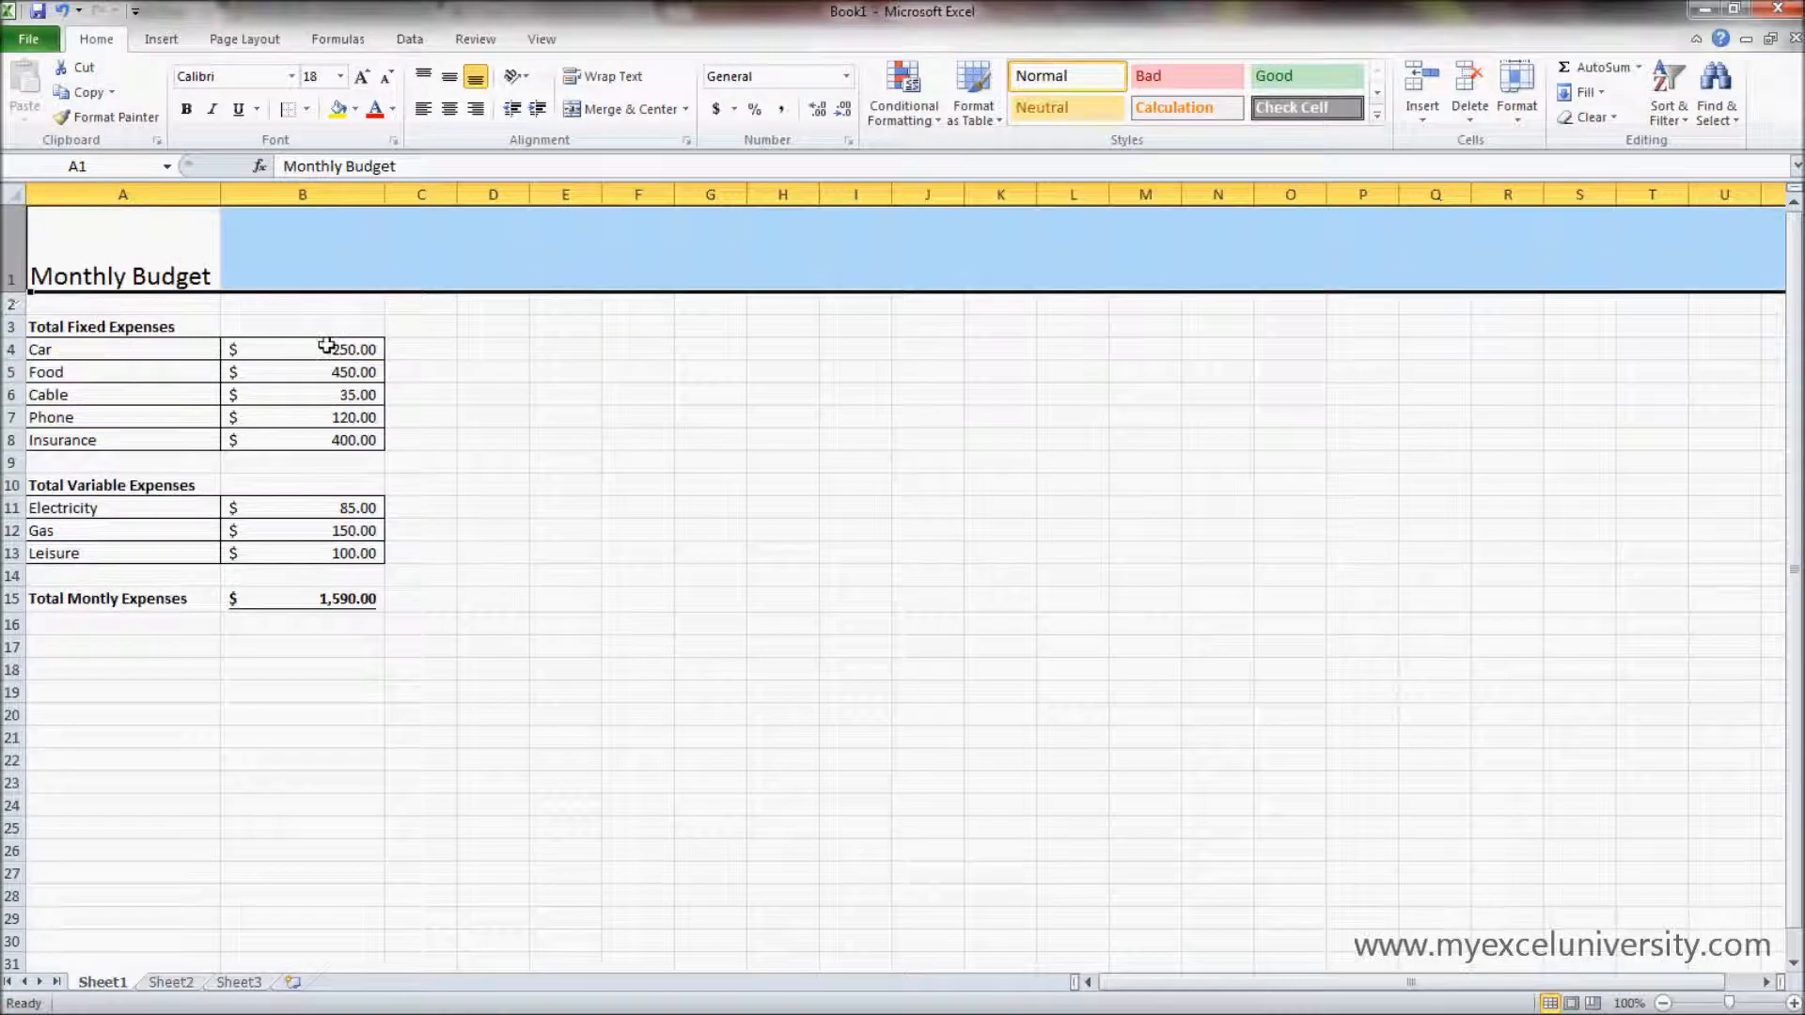
click(712, 464)
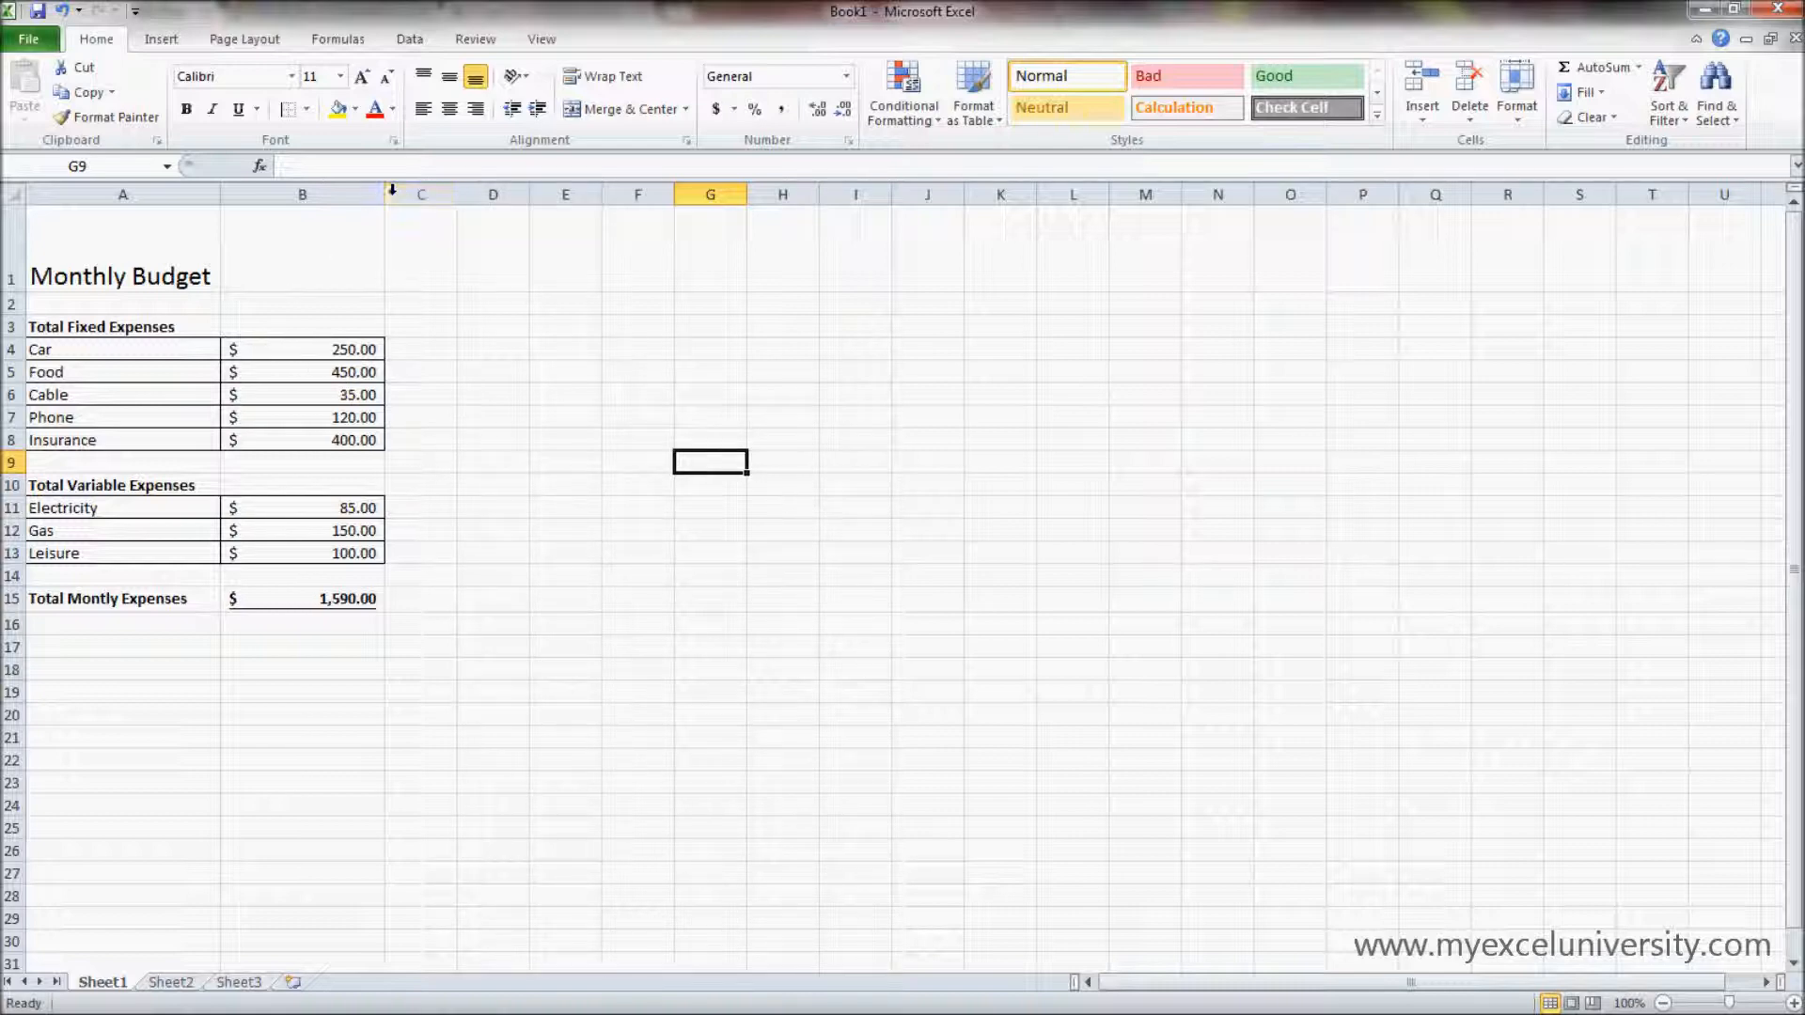
- Resize column B freehand, first narrower and then much wider, and AutoFit its width to its contents
drag(385, 195, 325, 196)
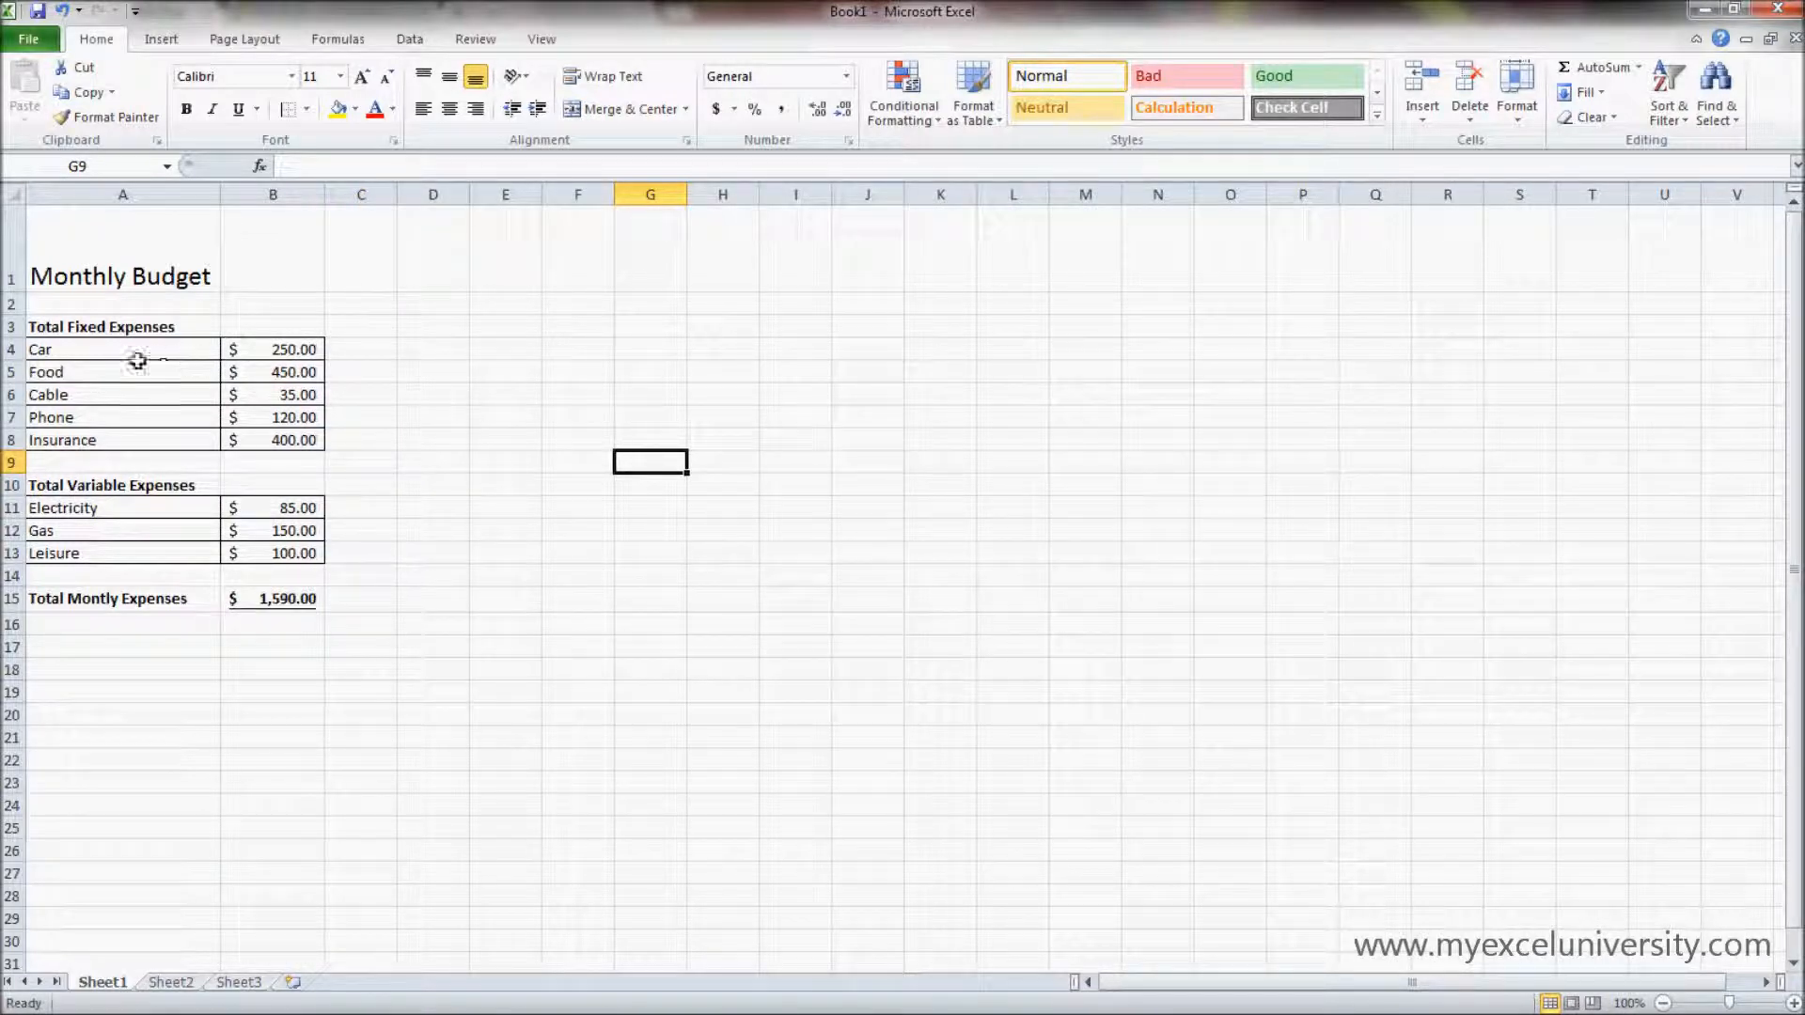
drag(323, 195, 712, 184)
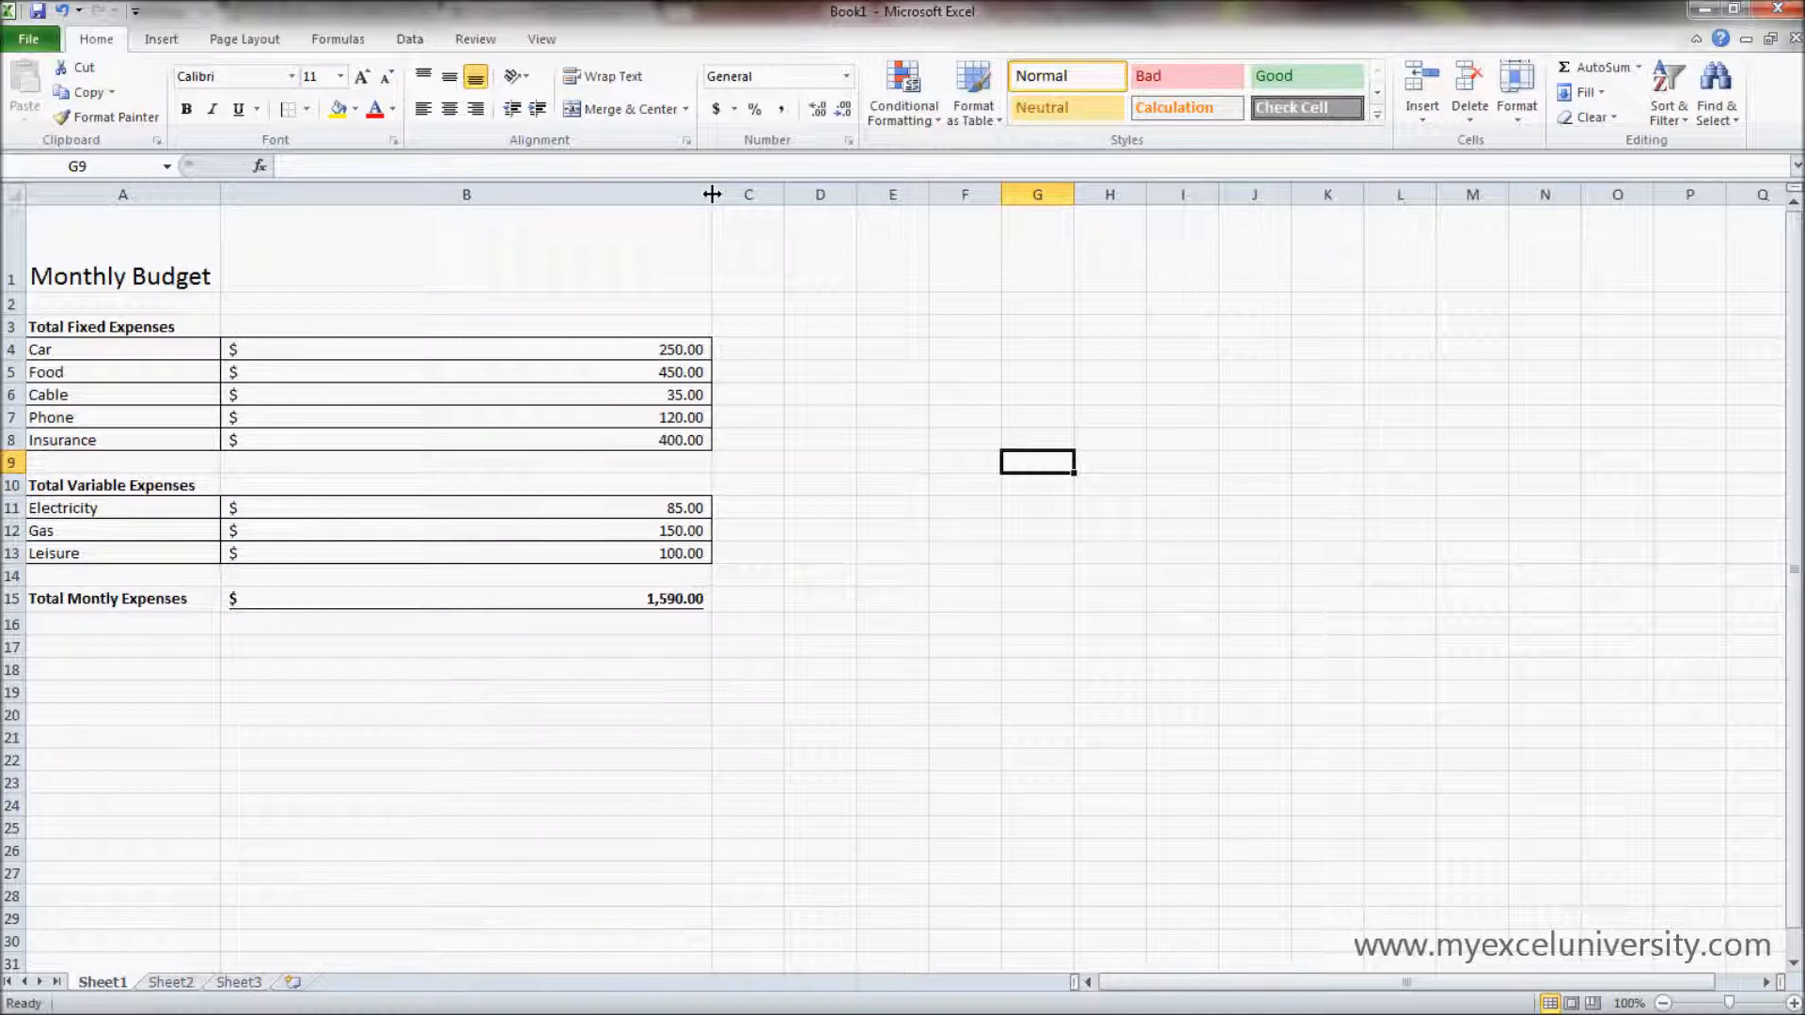
double_click(712, 194)
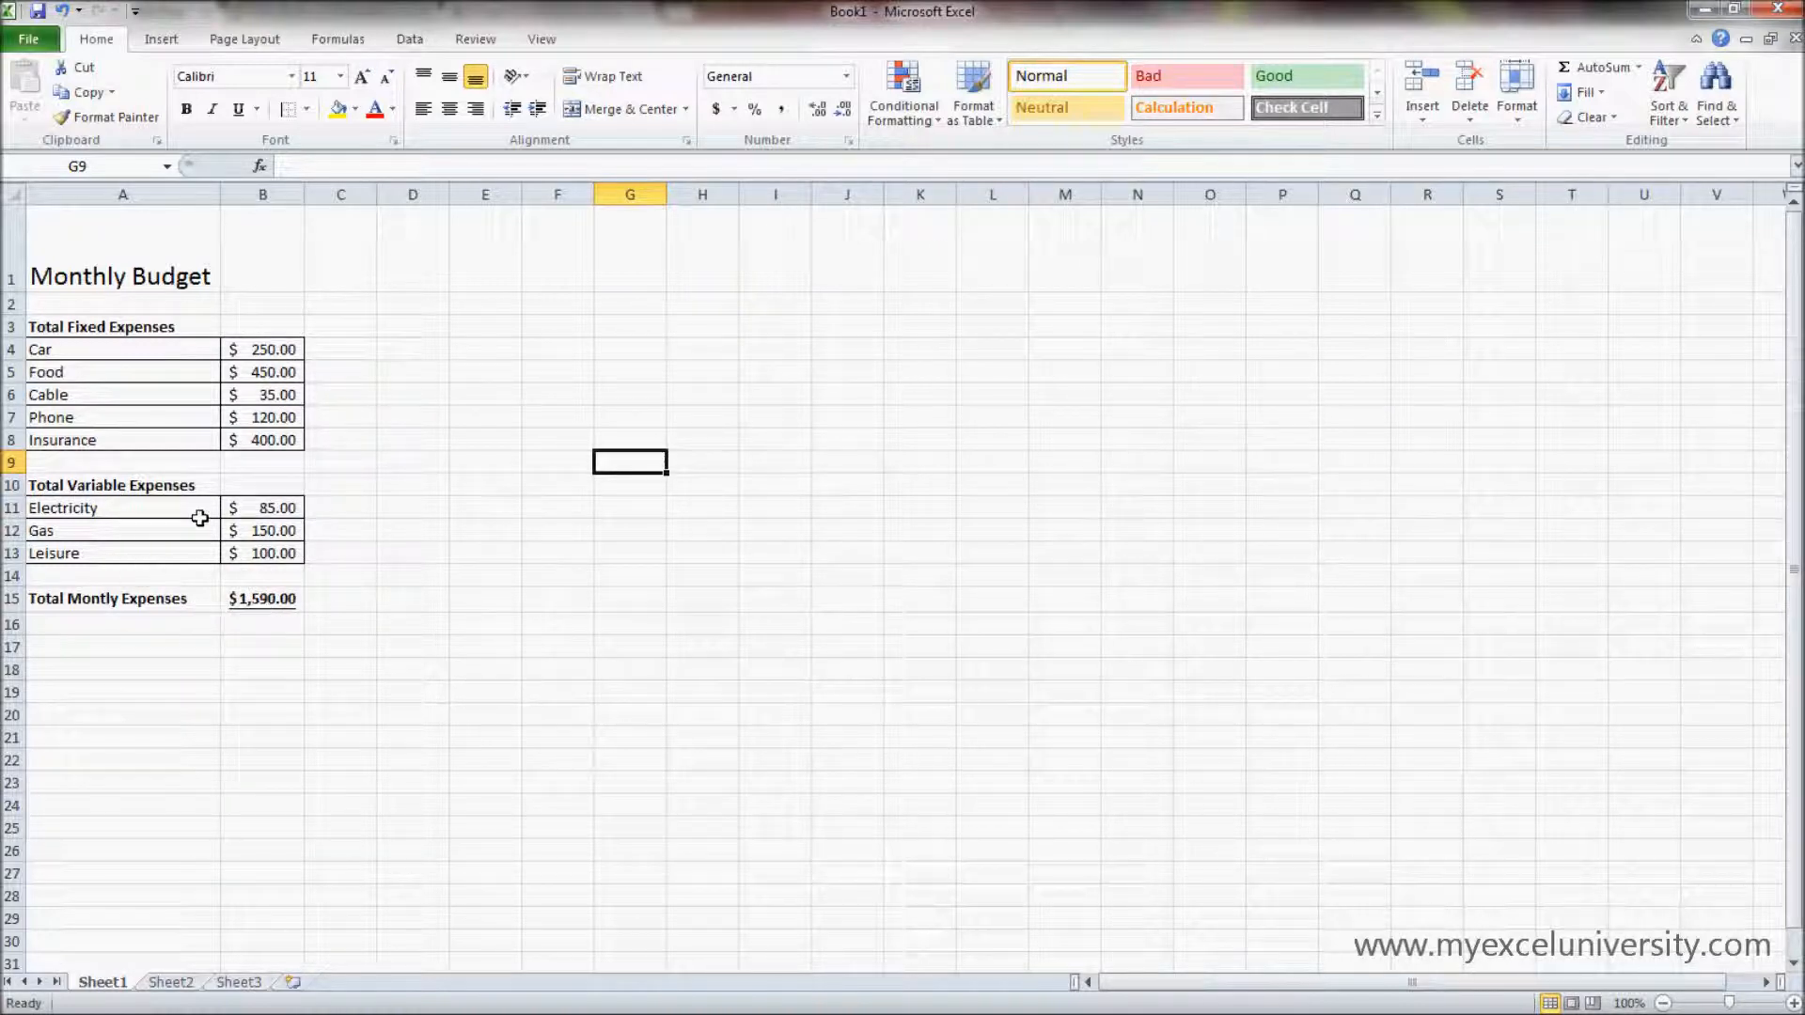
- Widen column A freehand past its longest label and AutoFit it back to its contents
drag(220, 195, 350, 199)
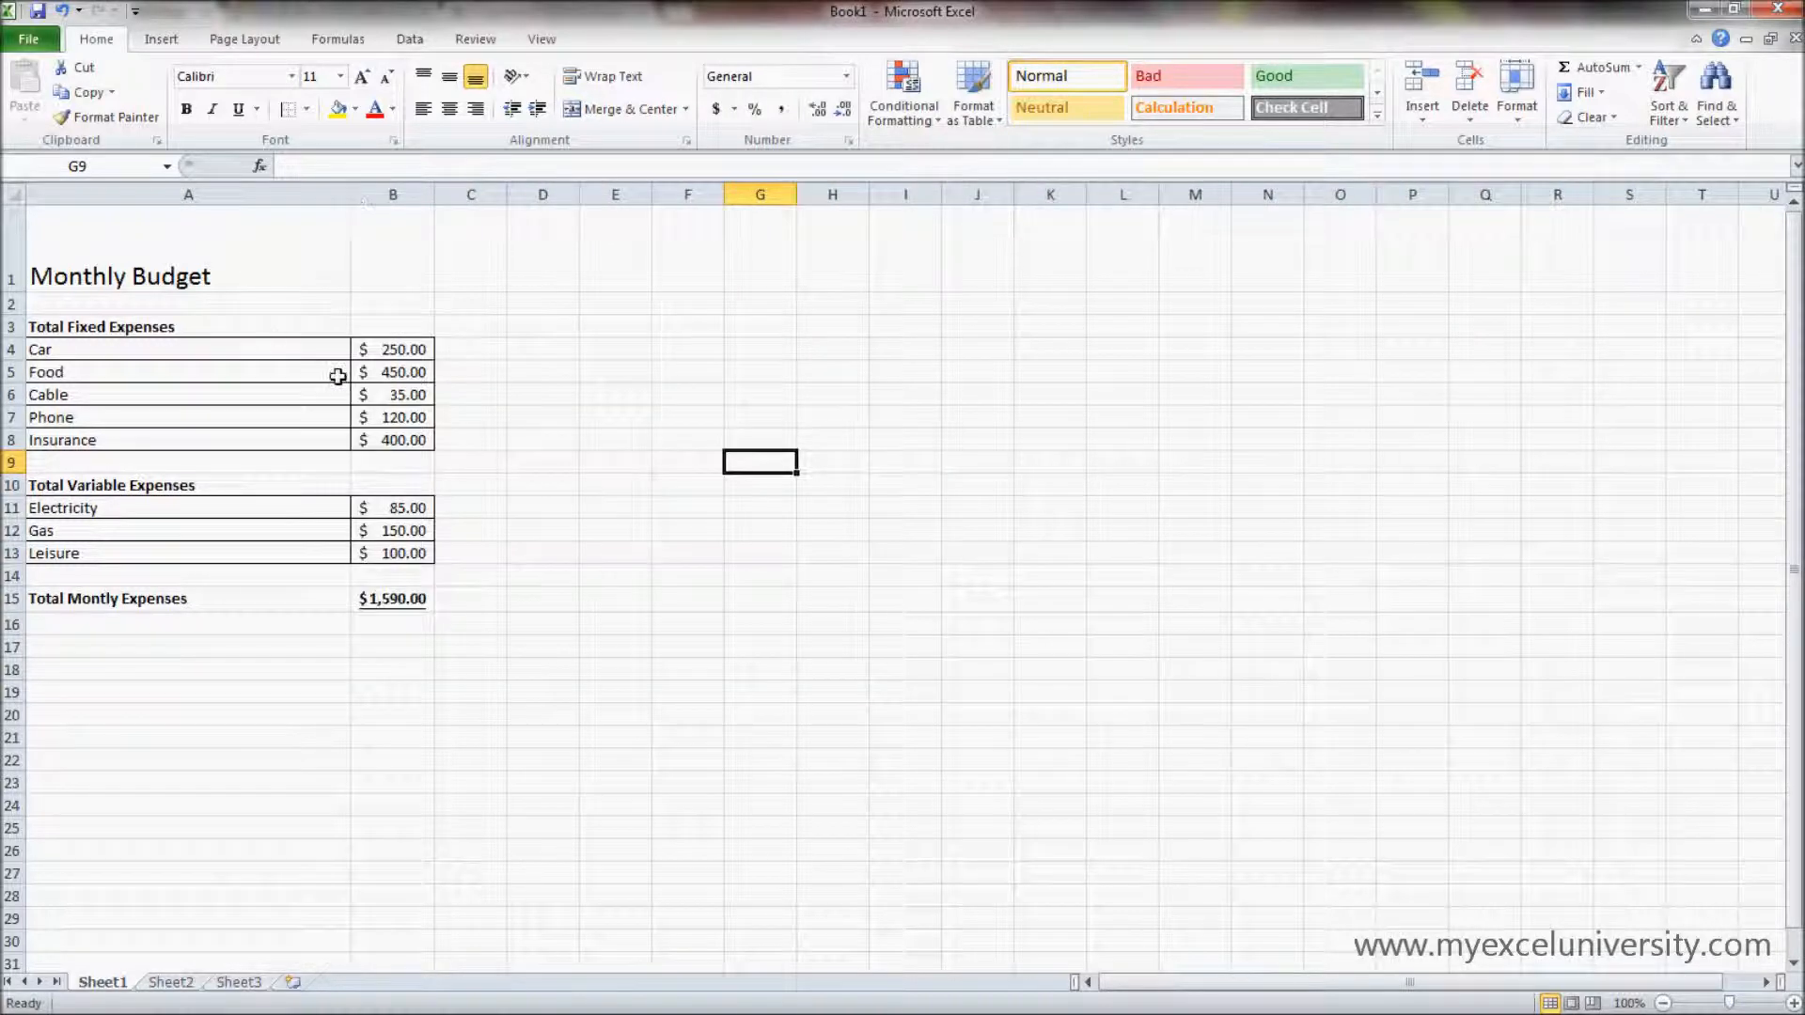
click(429, 368)
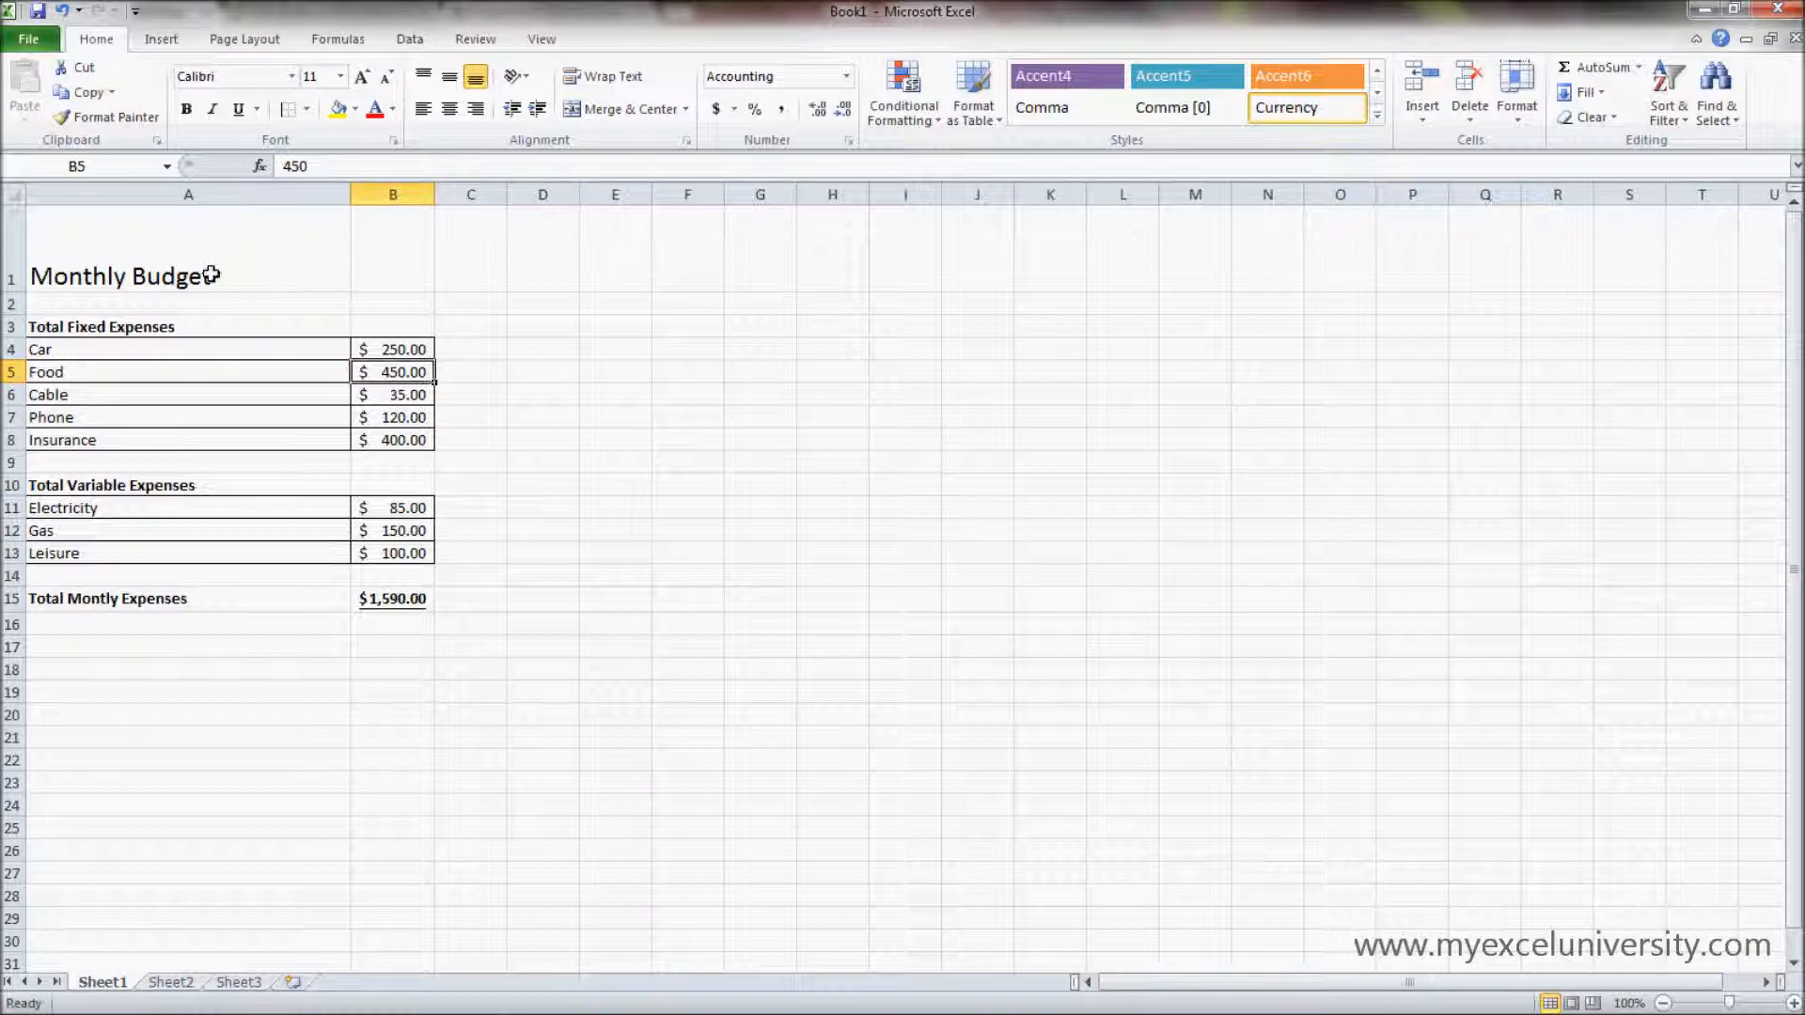
double_click(351, 192)
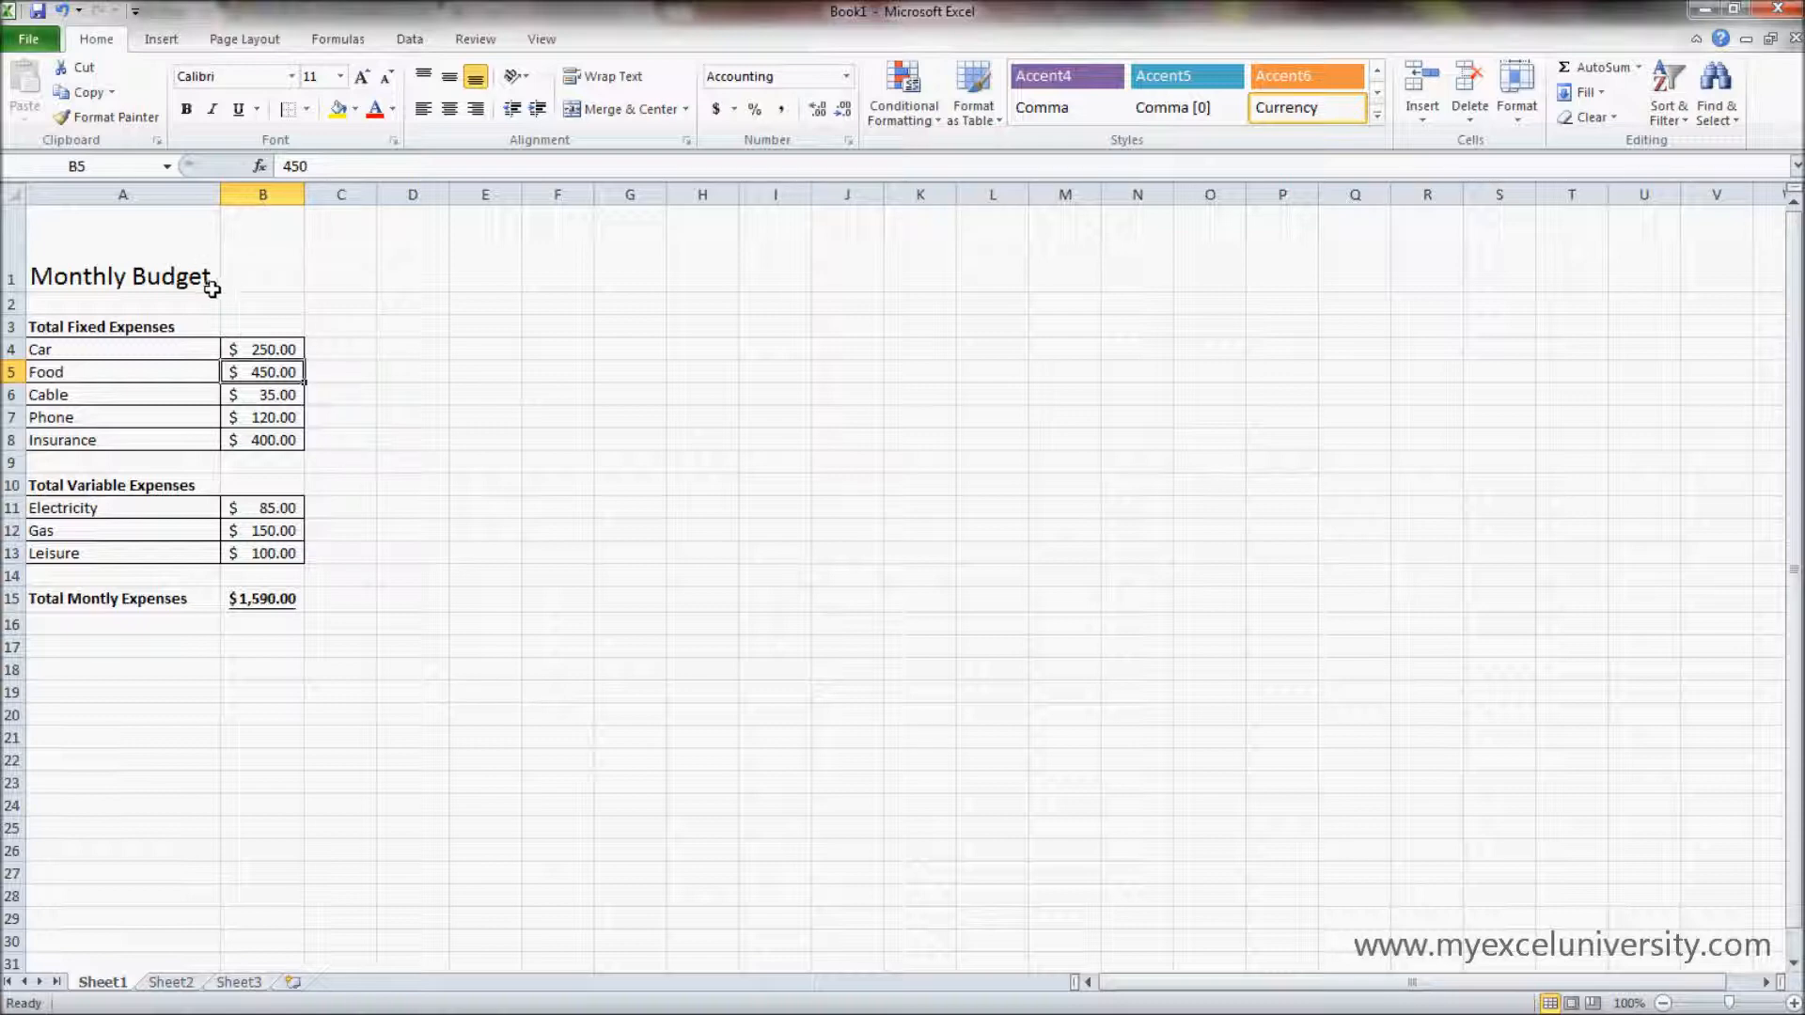
click(545, 325)
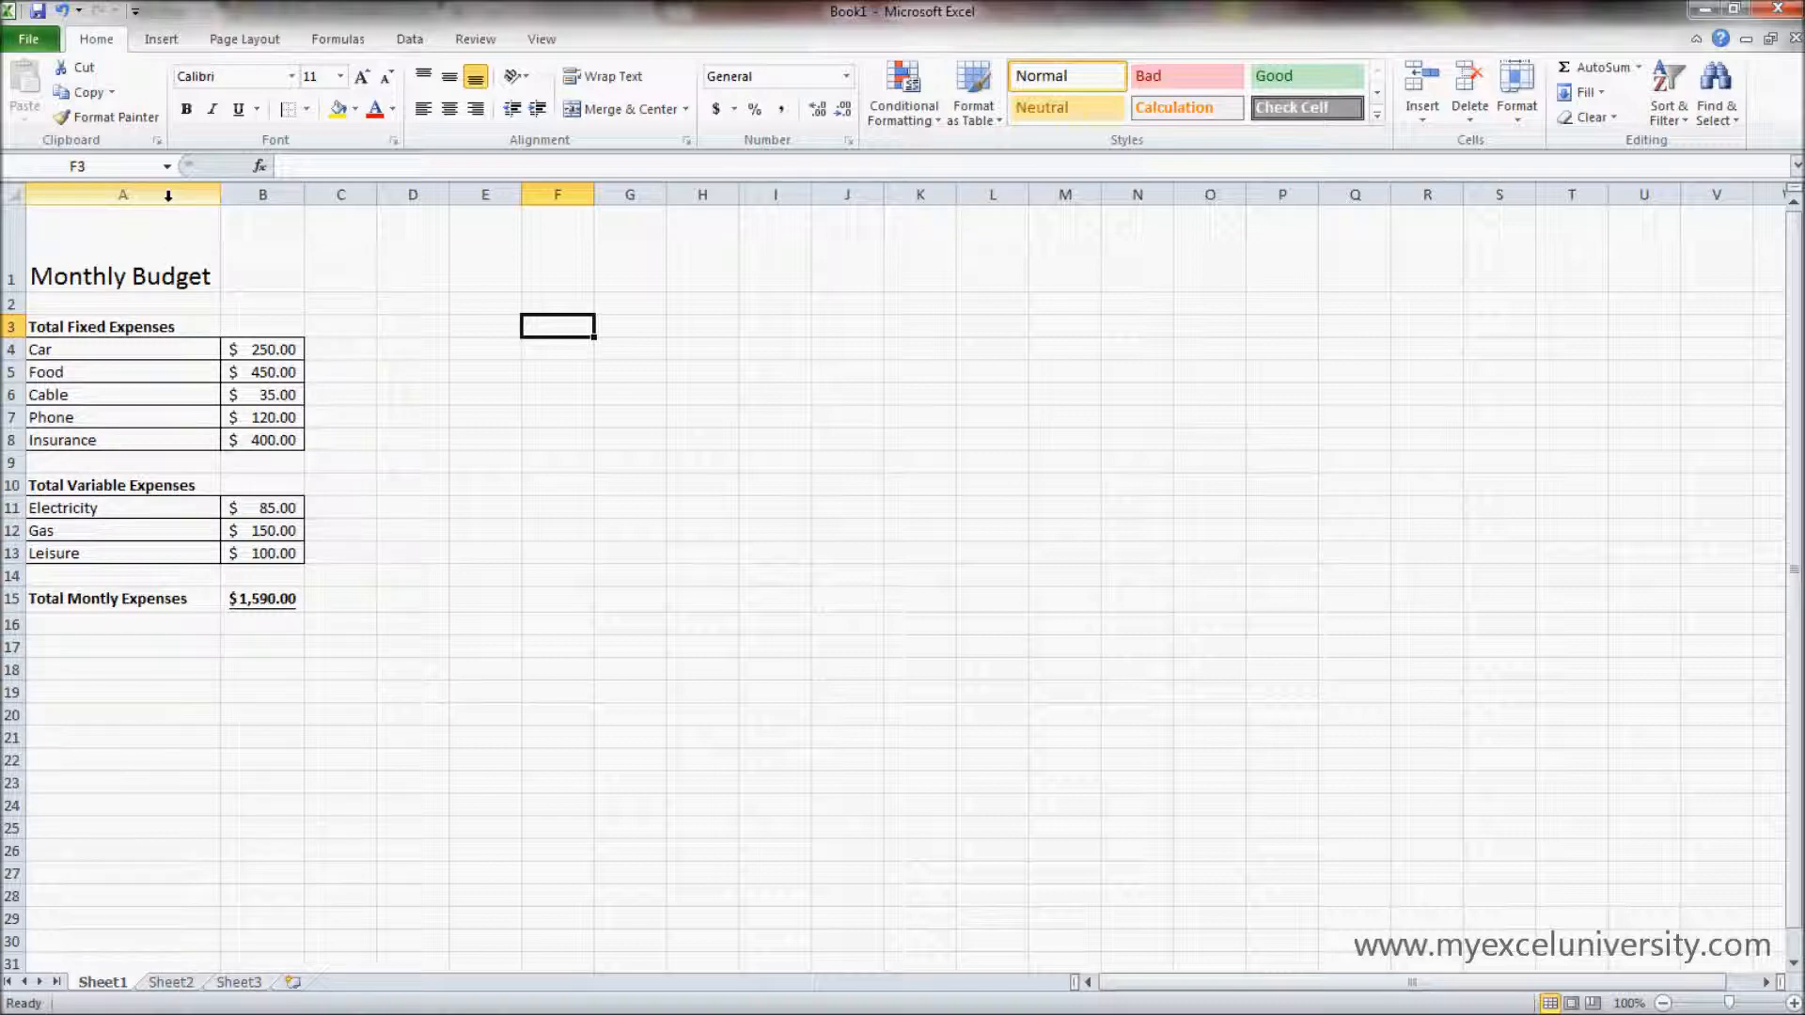
- Set the column width of columns A through D to 25
drag(168, 194, 422, 191)
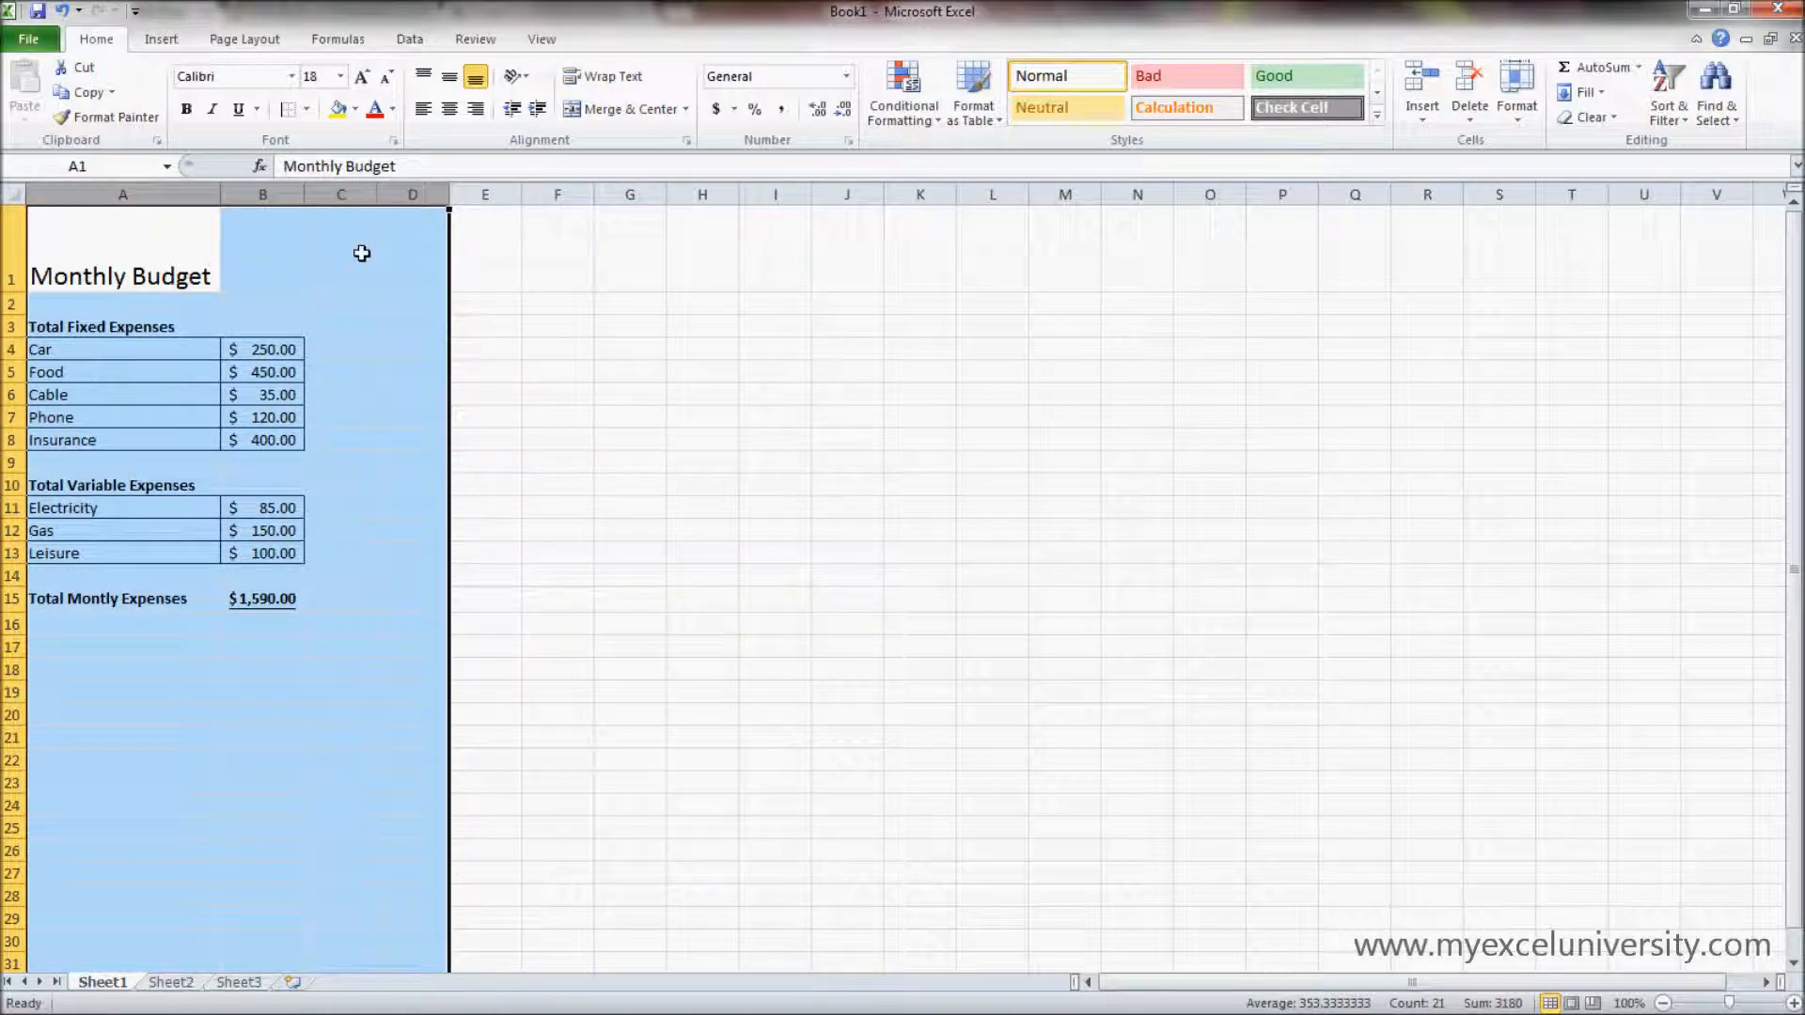
right_click(362, 254)
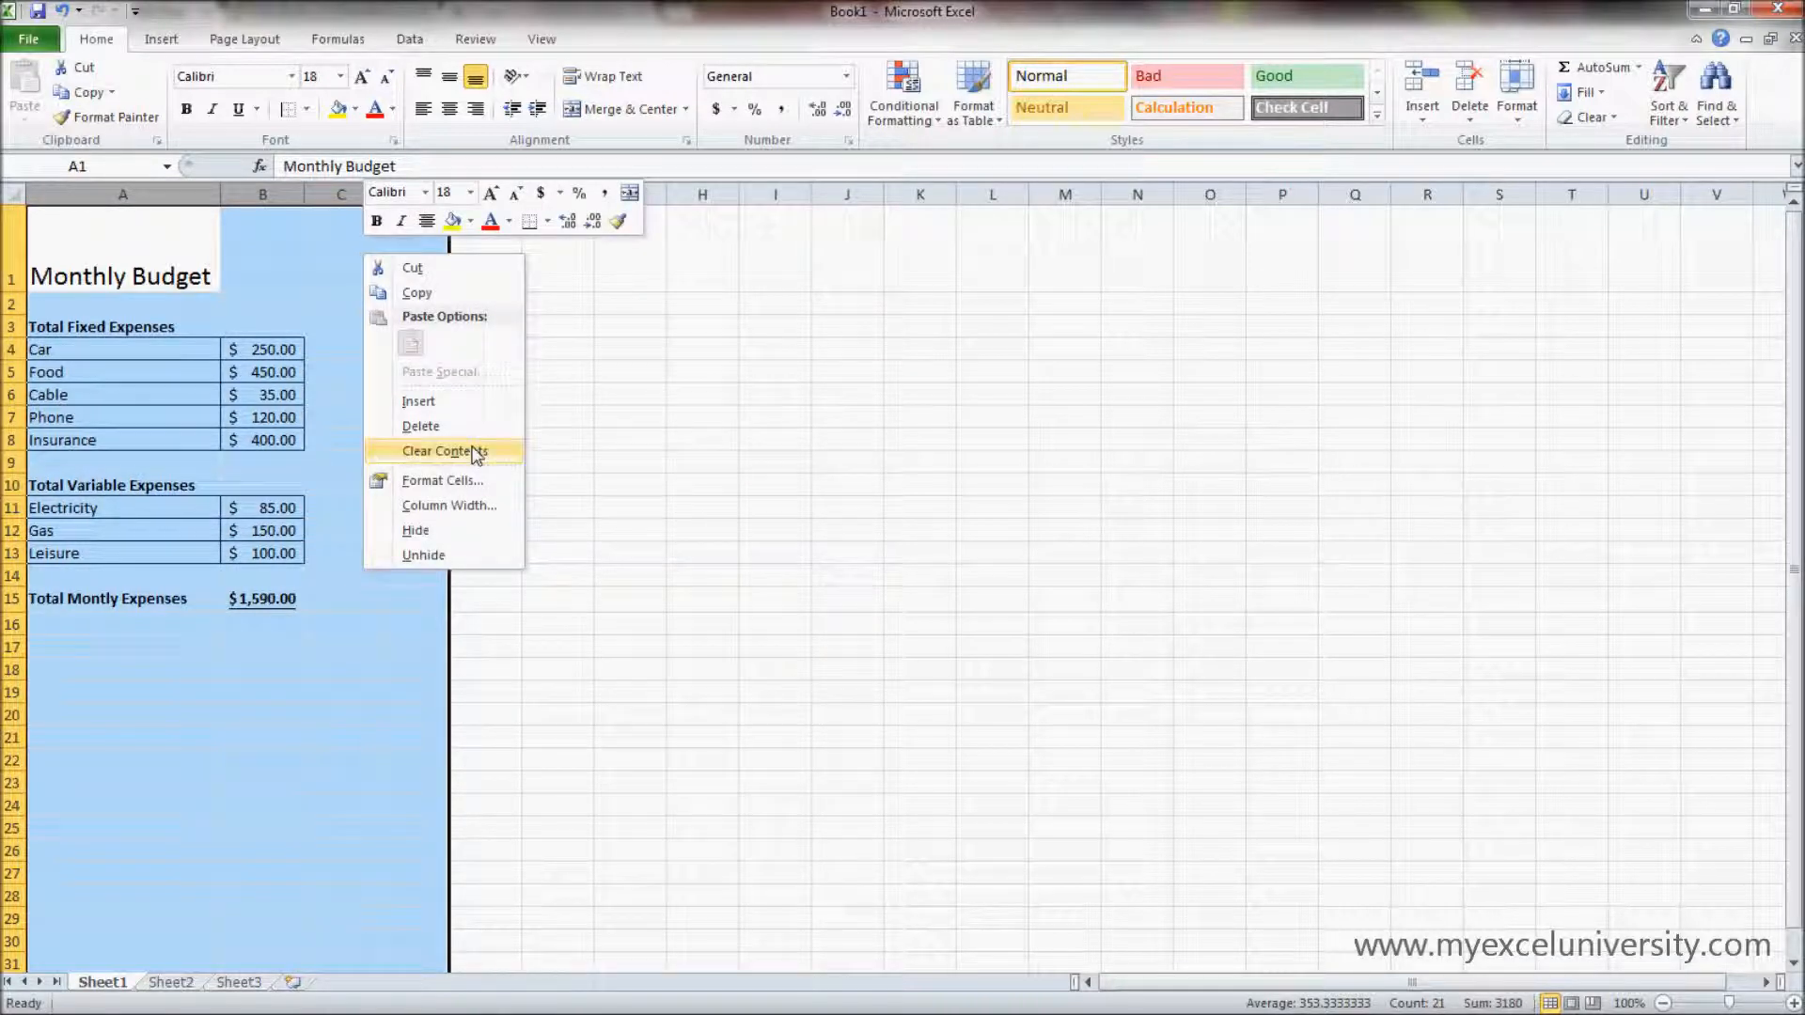
click(469, 505)
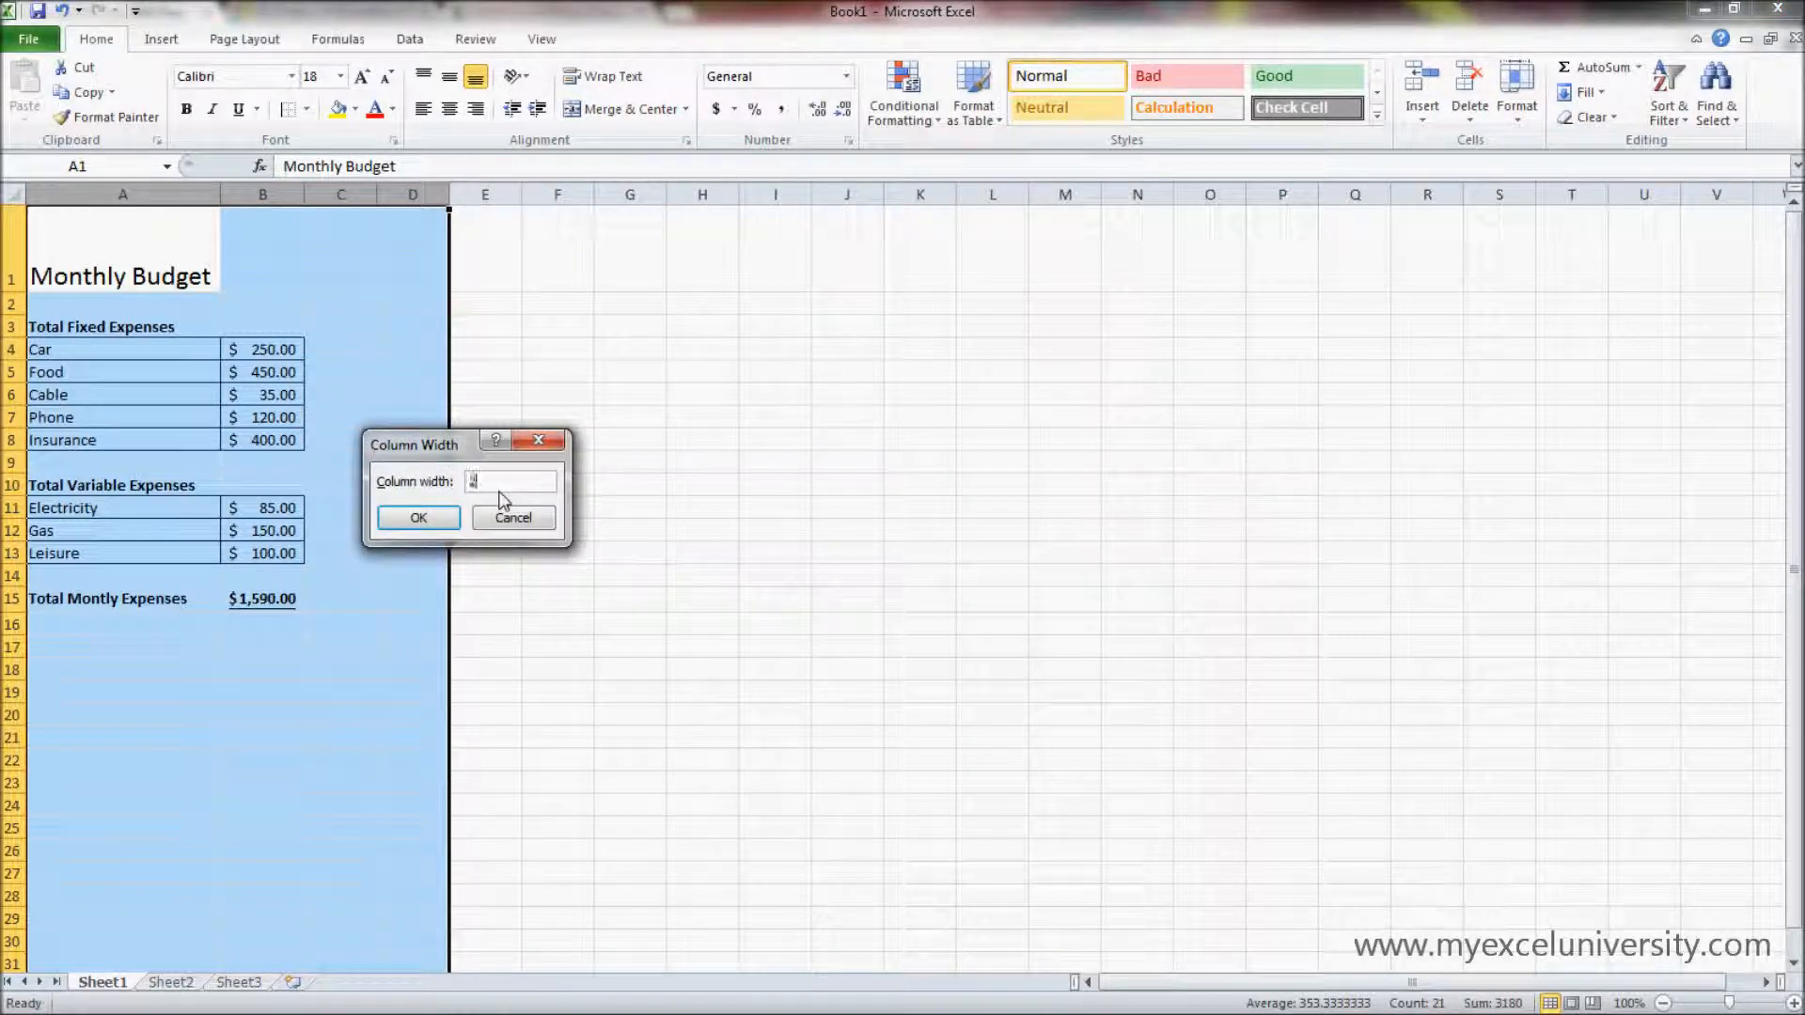
text(25)
click(421, 515)
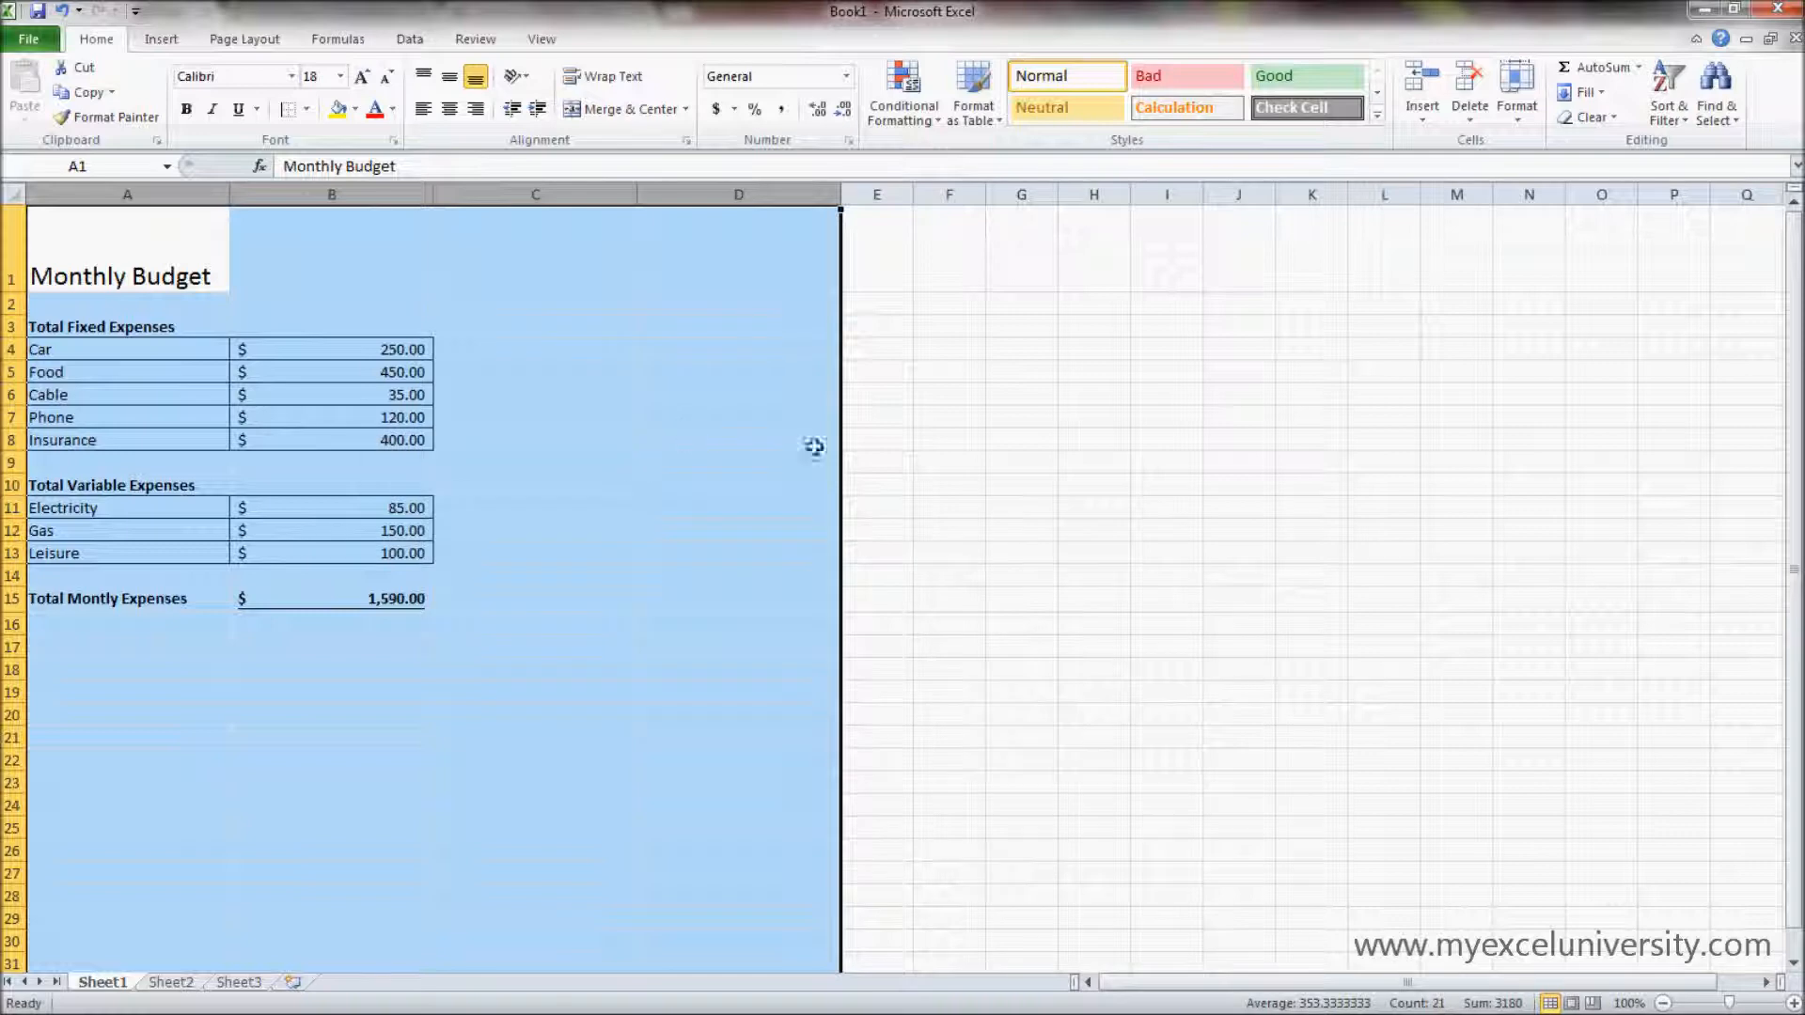
click(1003, 469)
- Check the exact width of column C without changing it
click(457, 197)
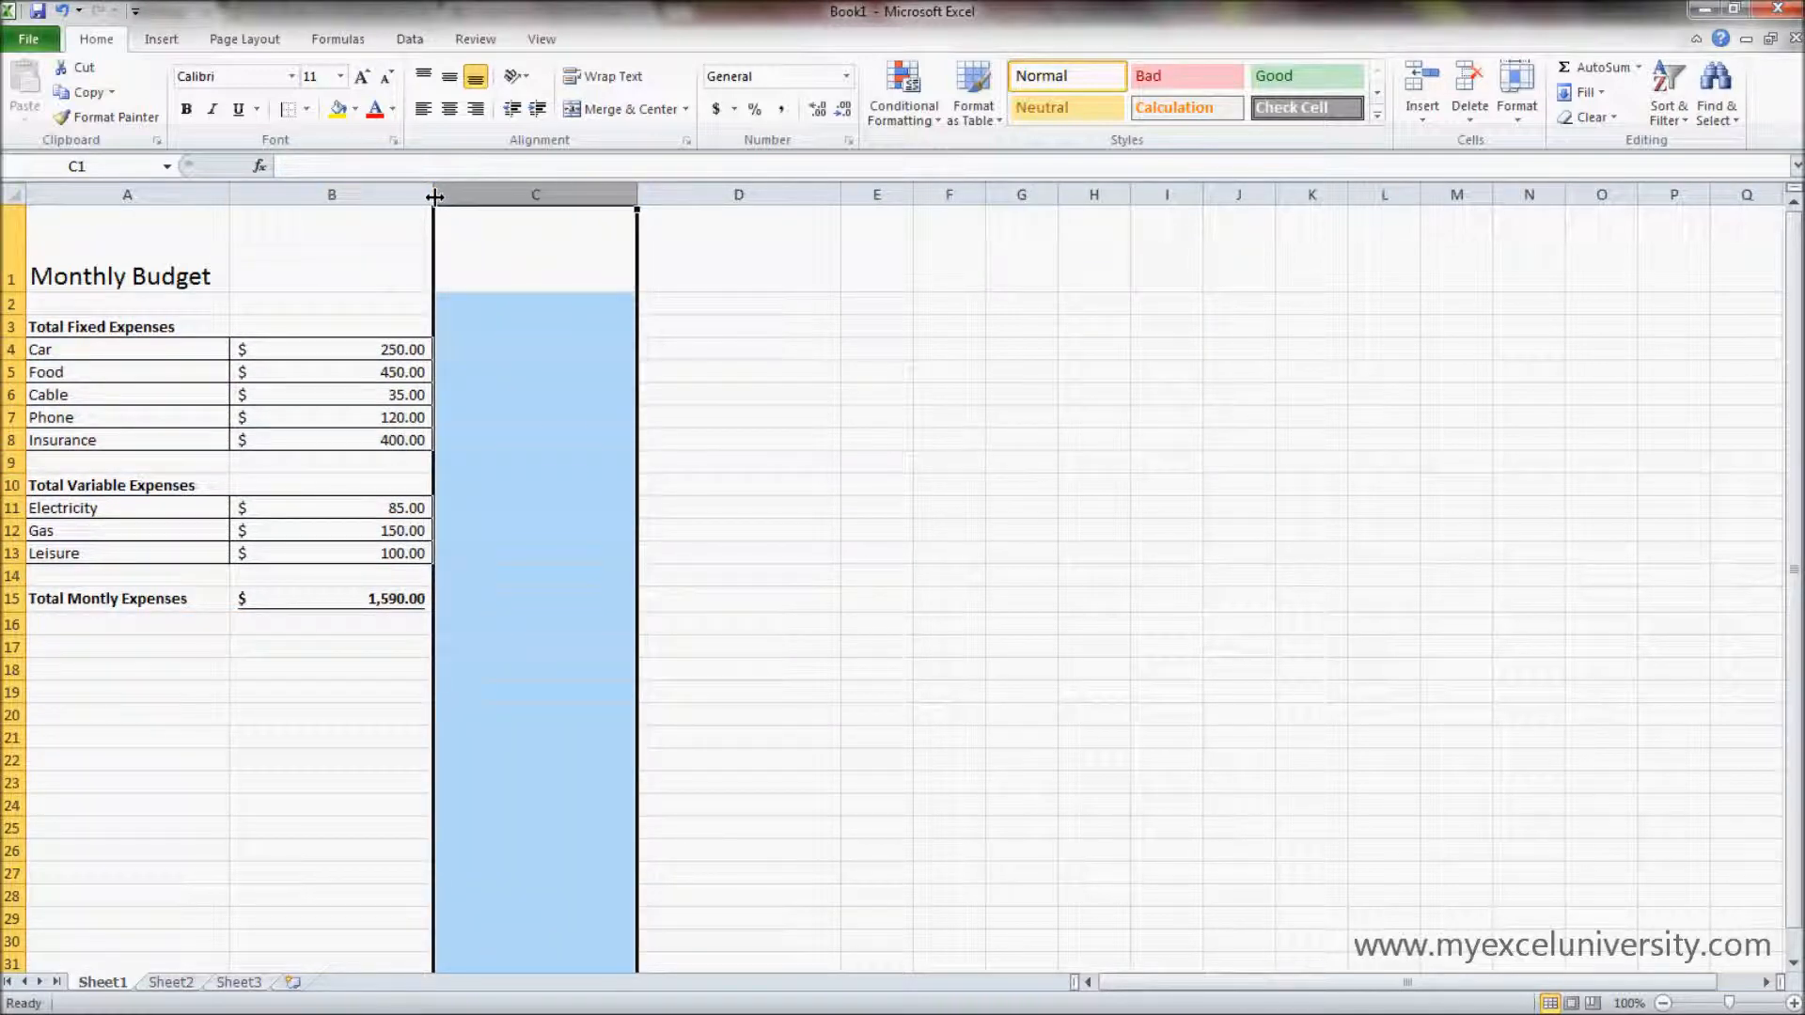
drag(637, 197, 639, 197)
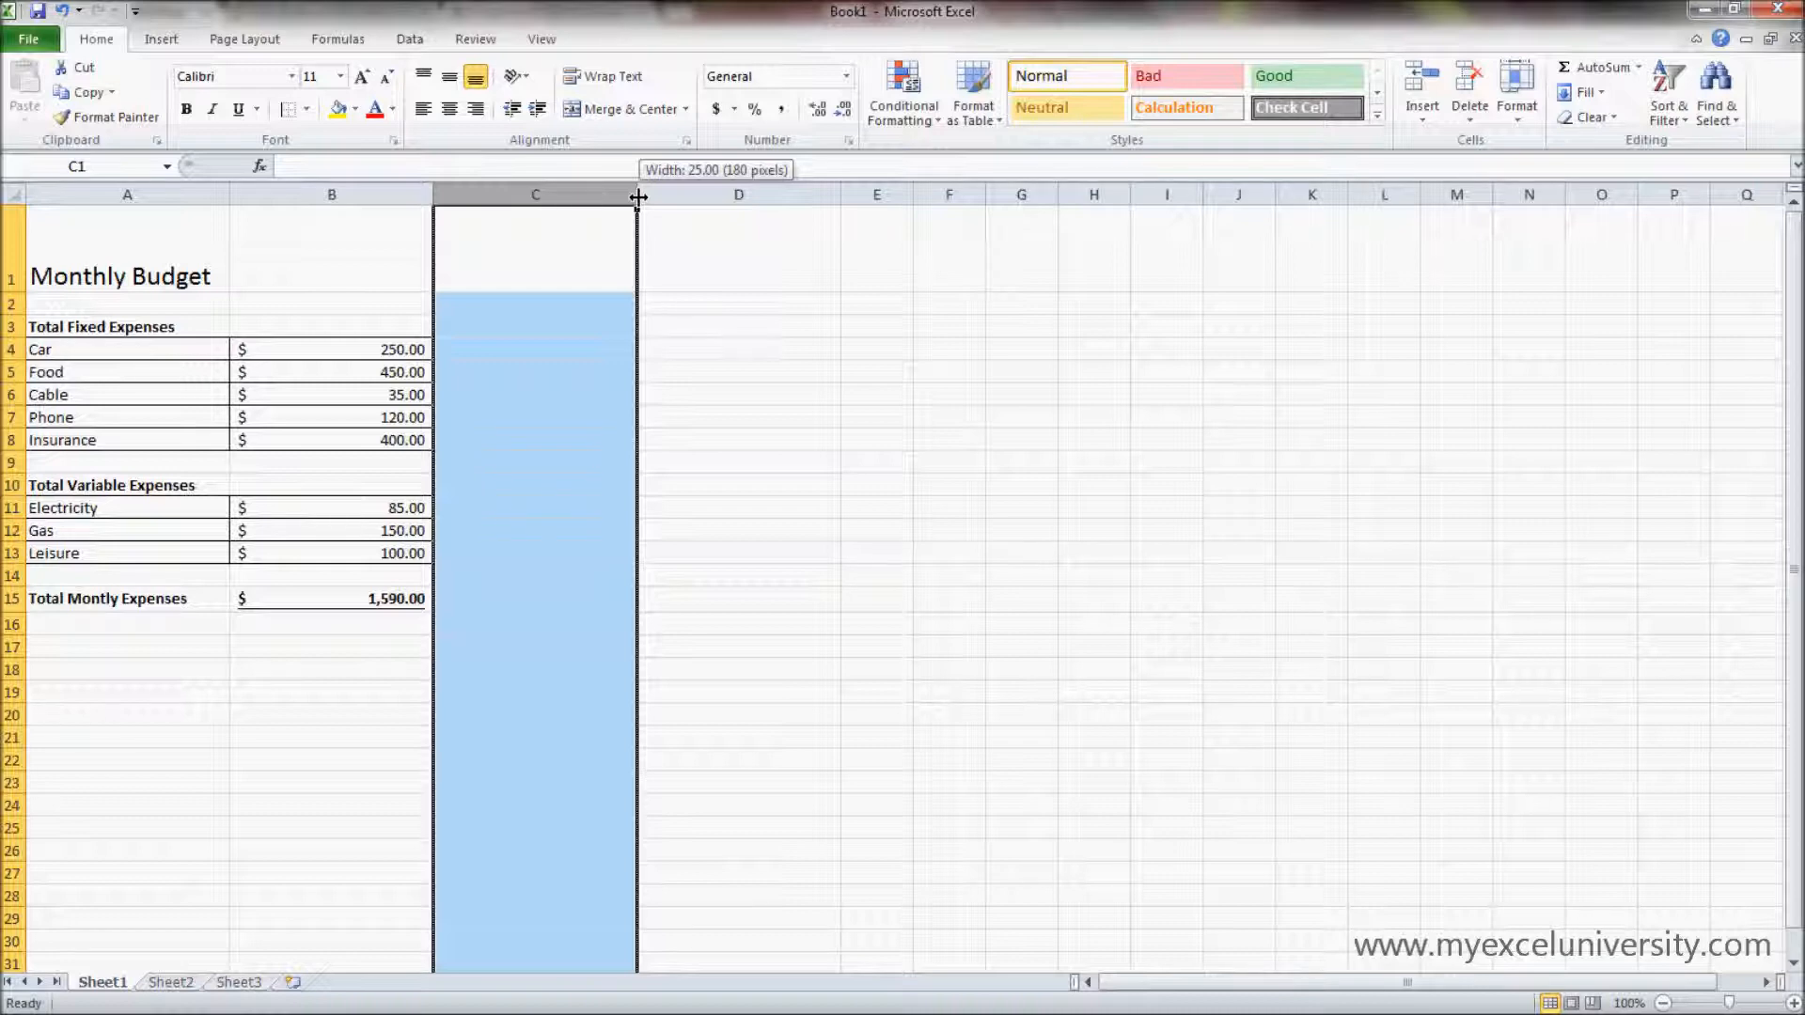
drag(638, 197, 639, 197)
click(539, 366)
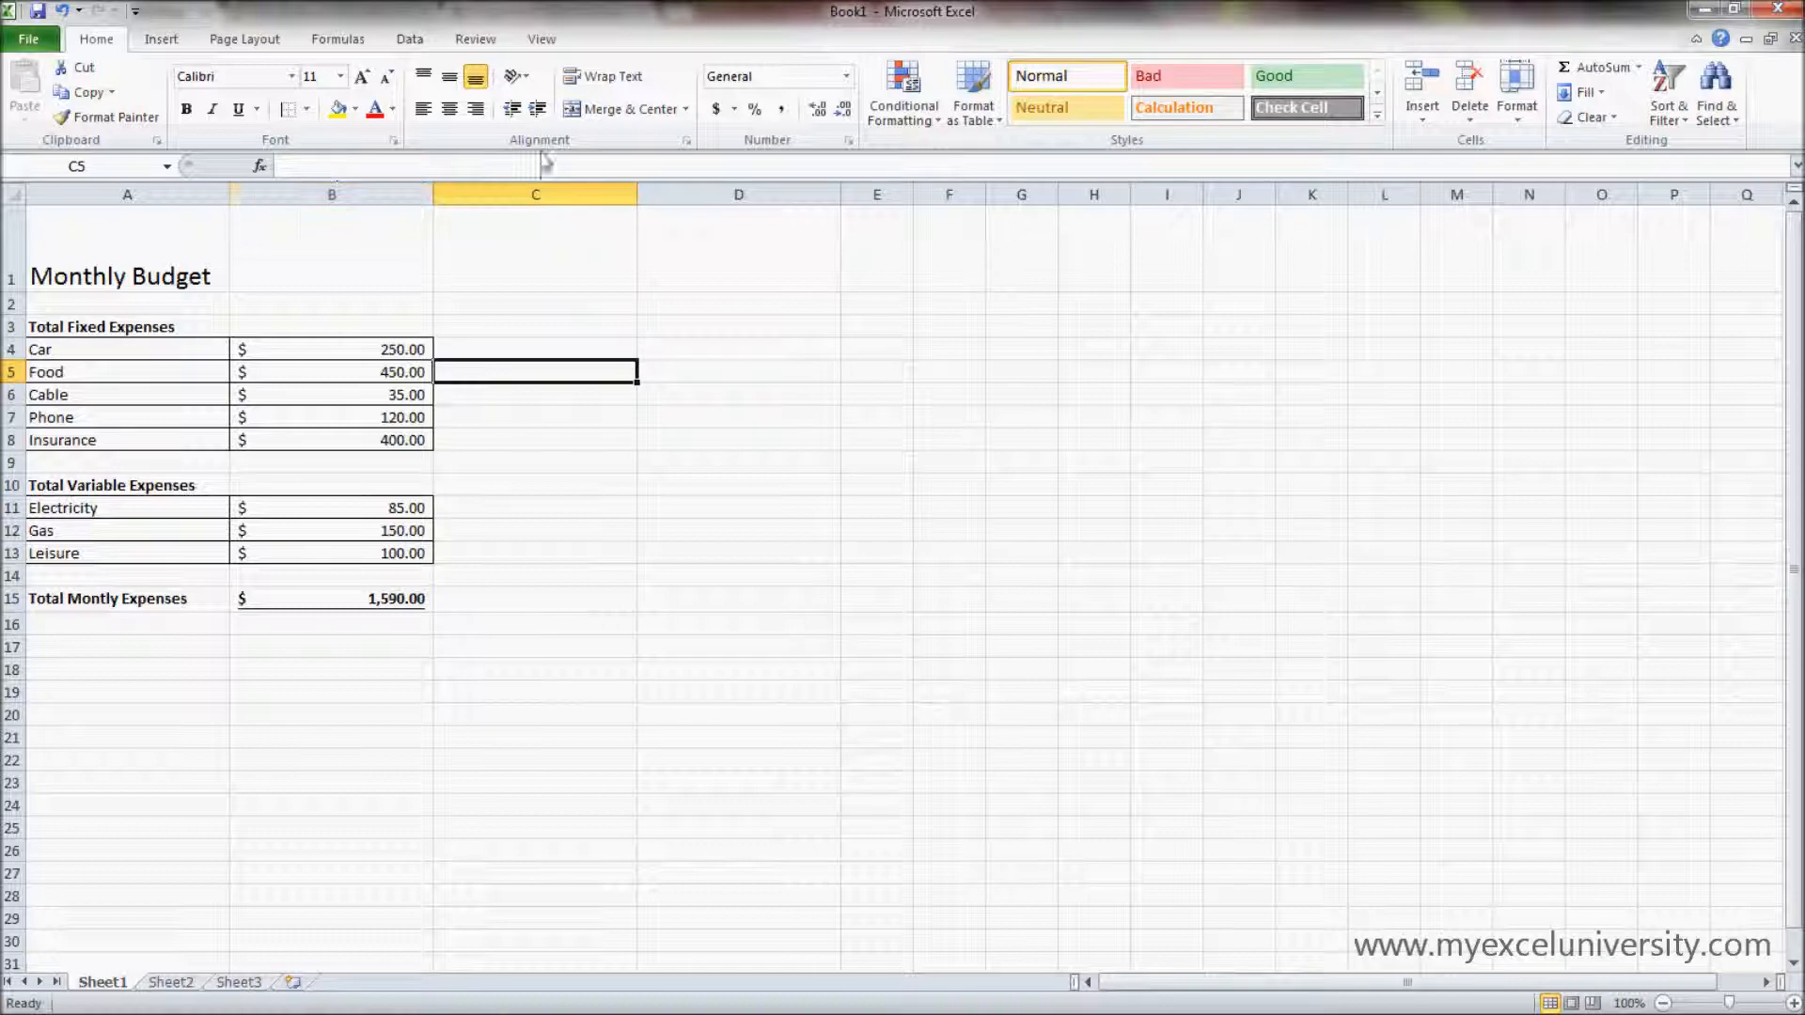
- Set the row height of rows 1 through 15 to 5
click(13, 263)
drag(13, 263, 16, 598)
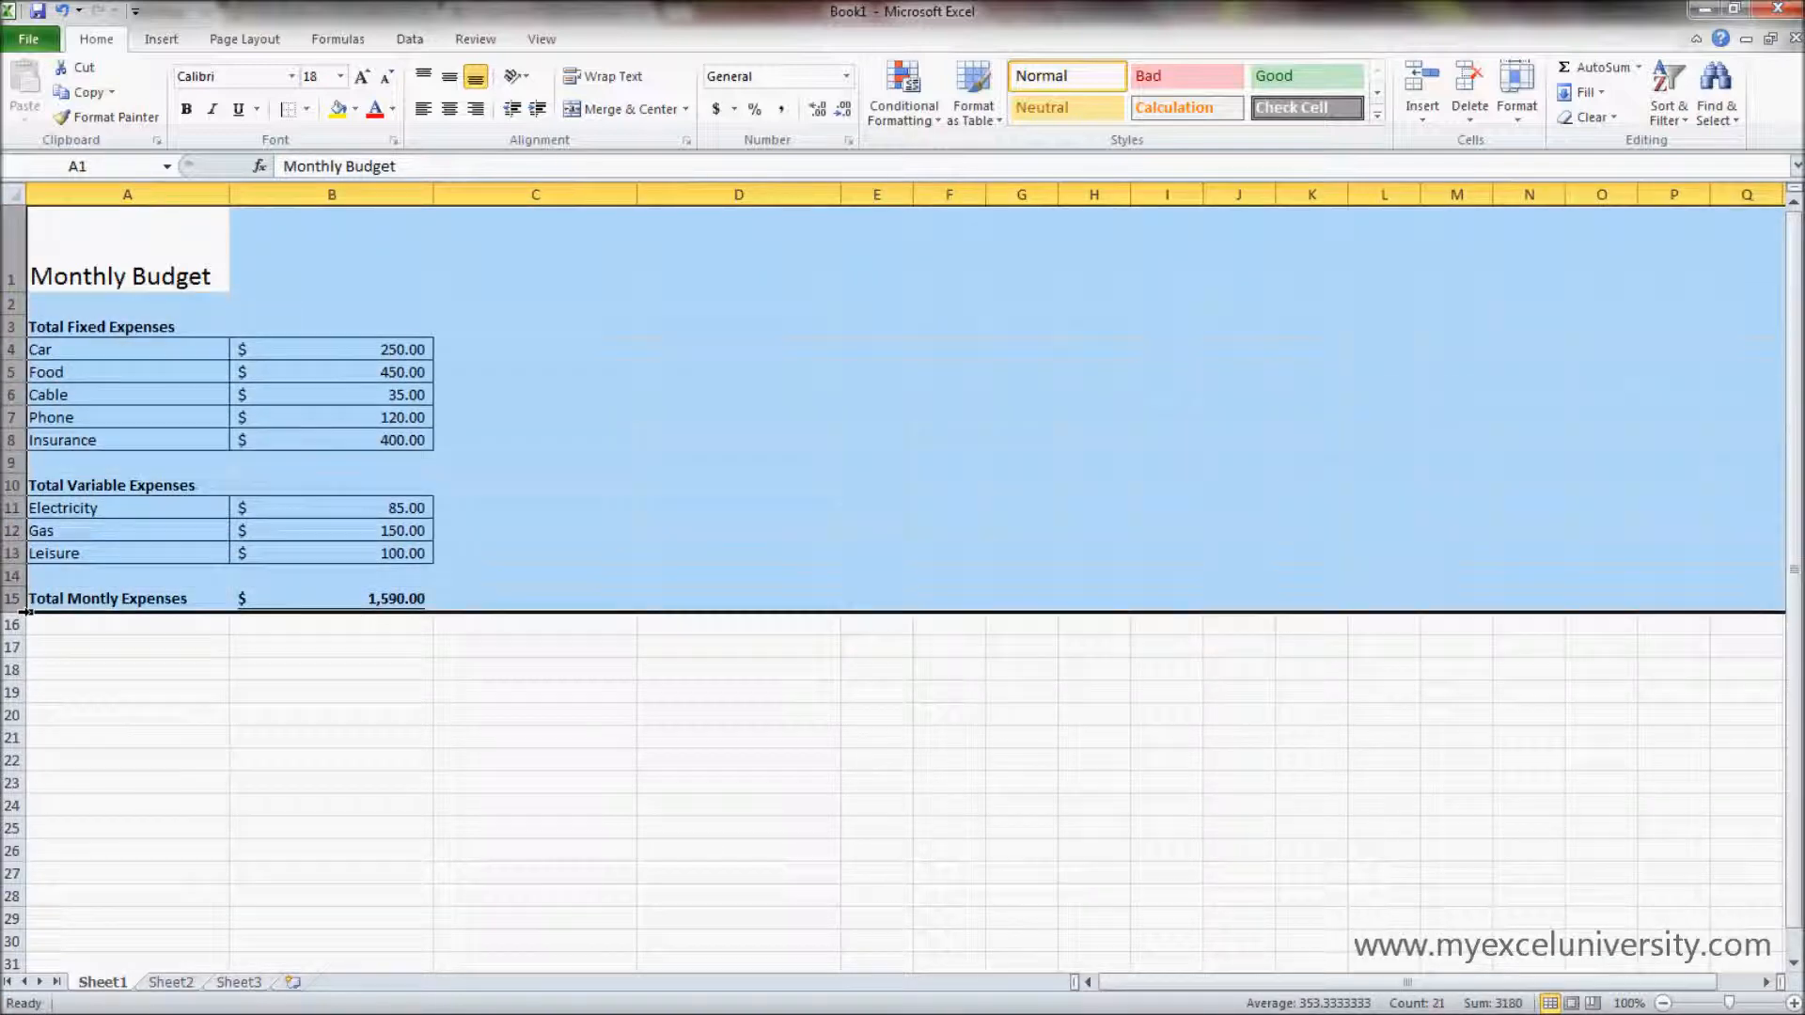
right_click(16, 593)
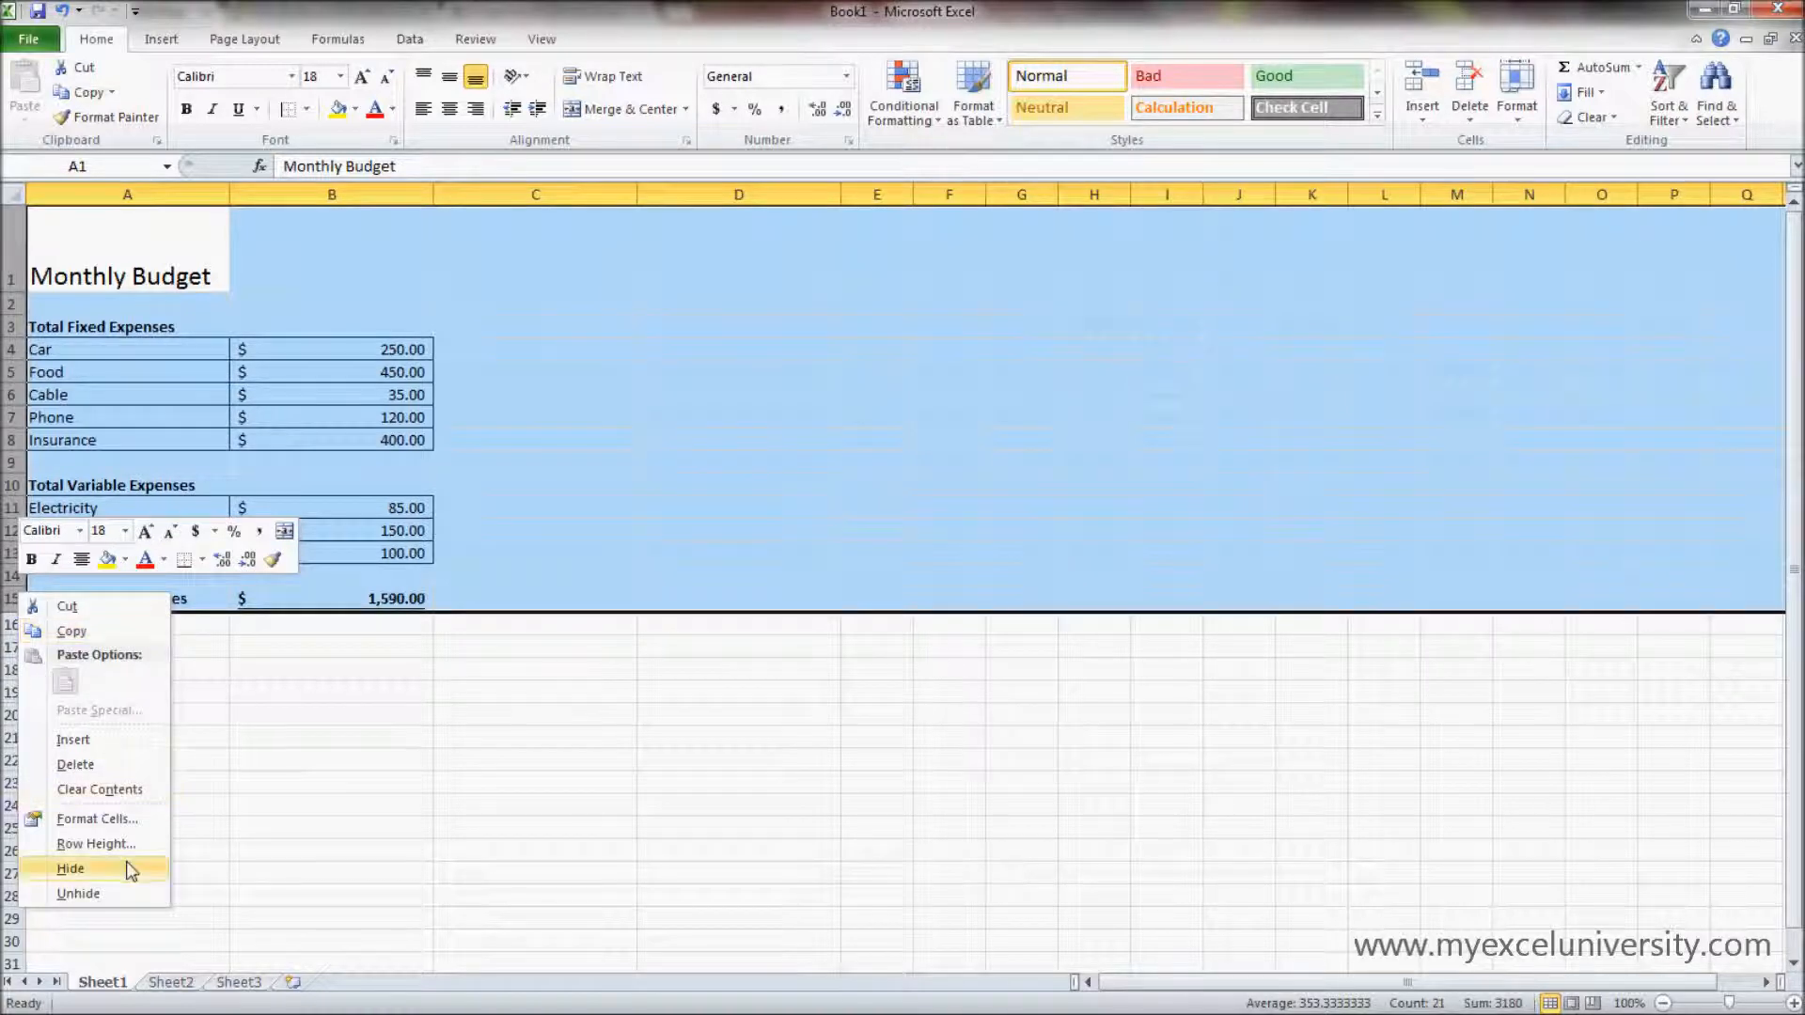
click(96, 843)
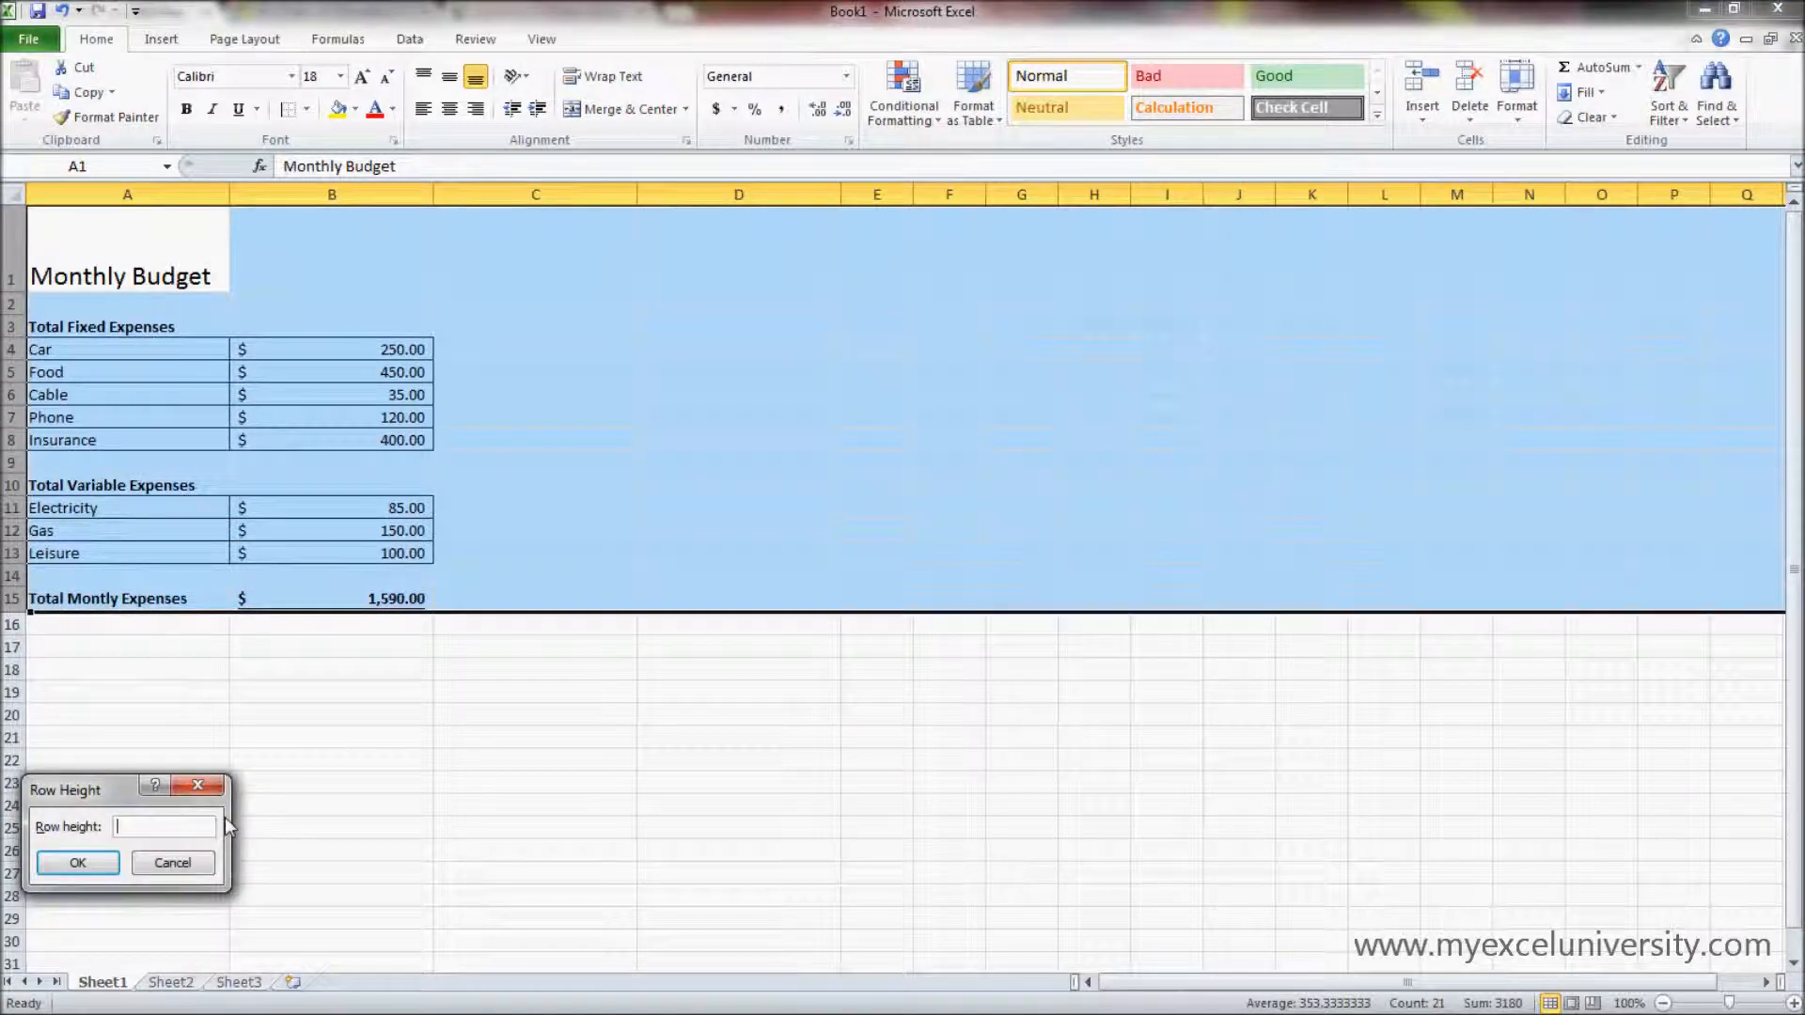
text(5)
click(79, 862)
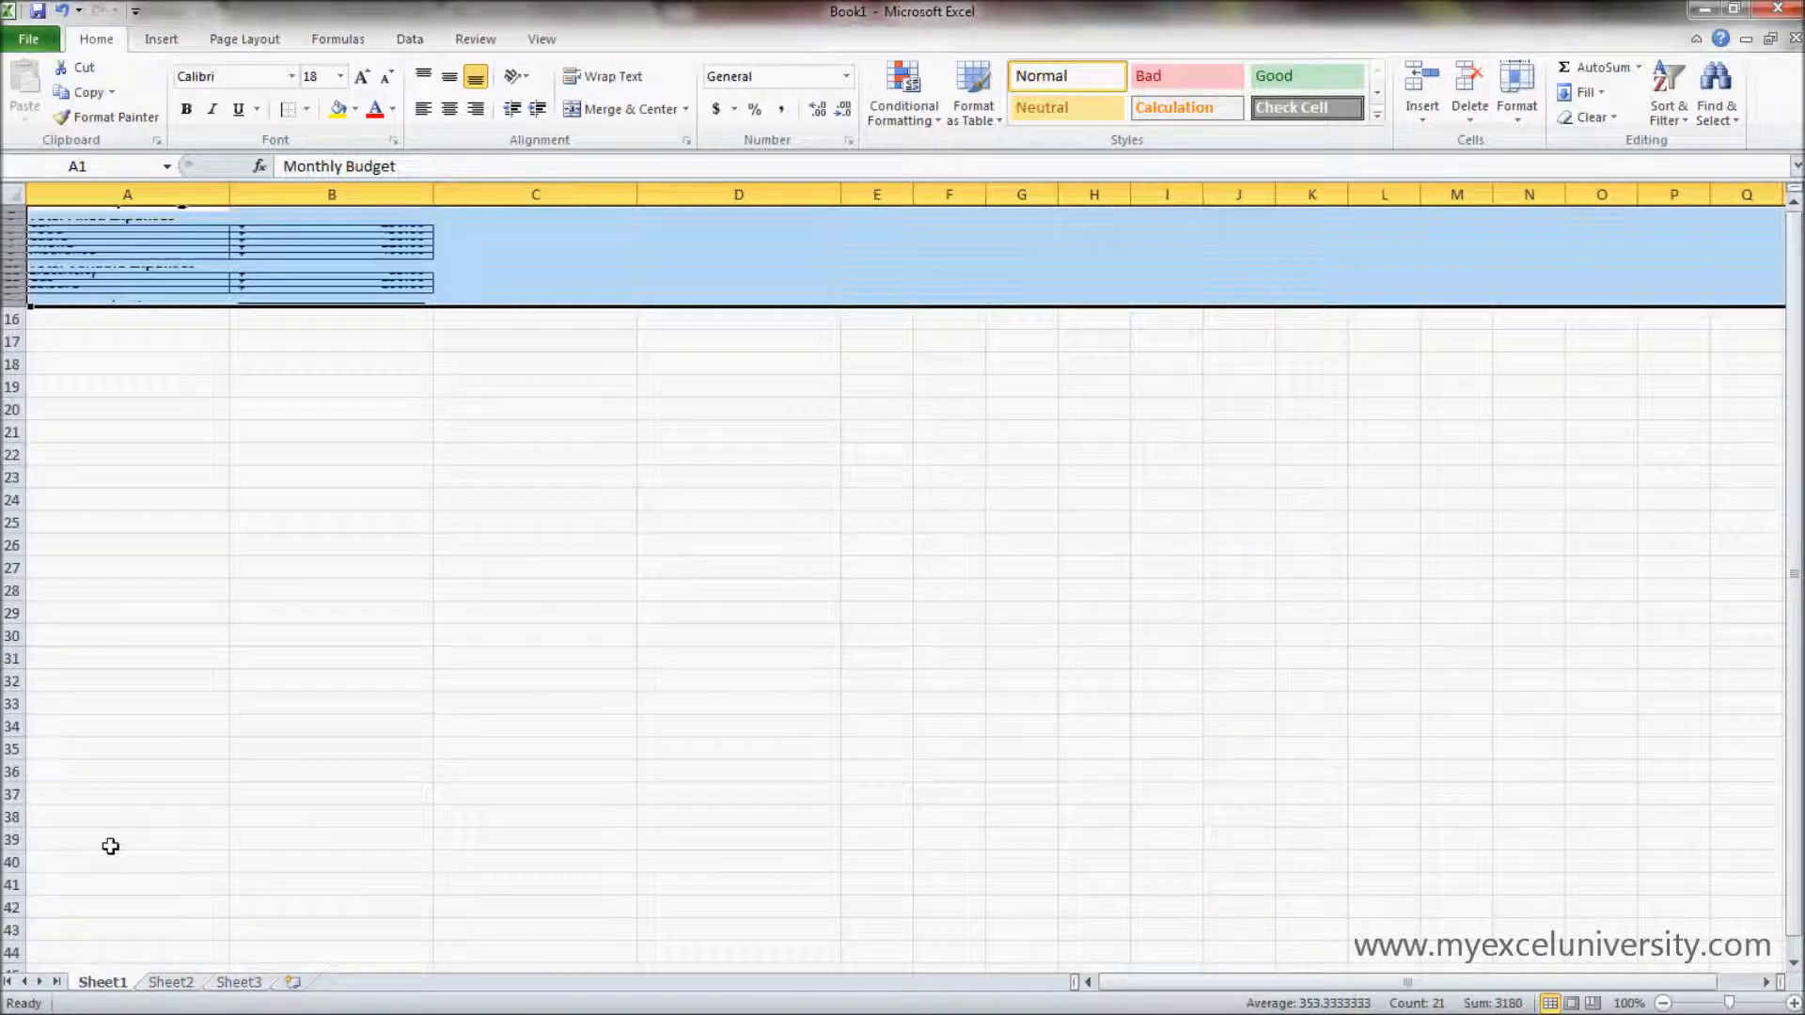
- Set a larger uniform row height for rows 1 through 15 so that the budget entries are readable
right_click(12, 234)
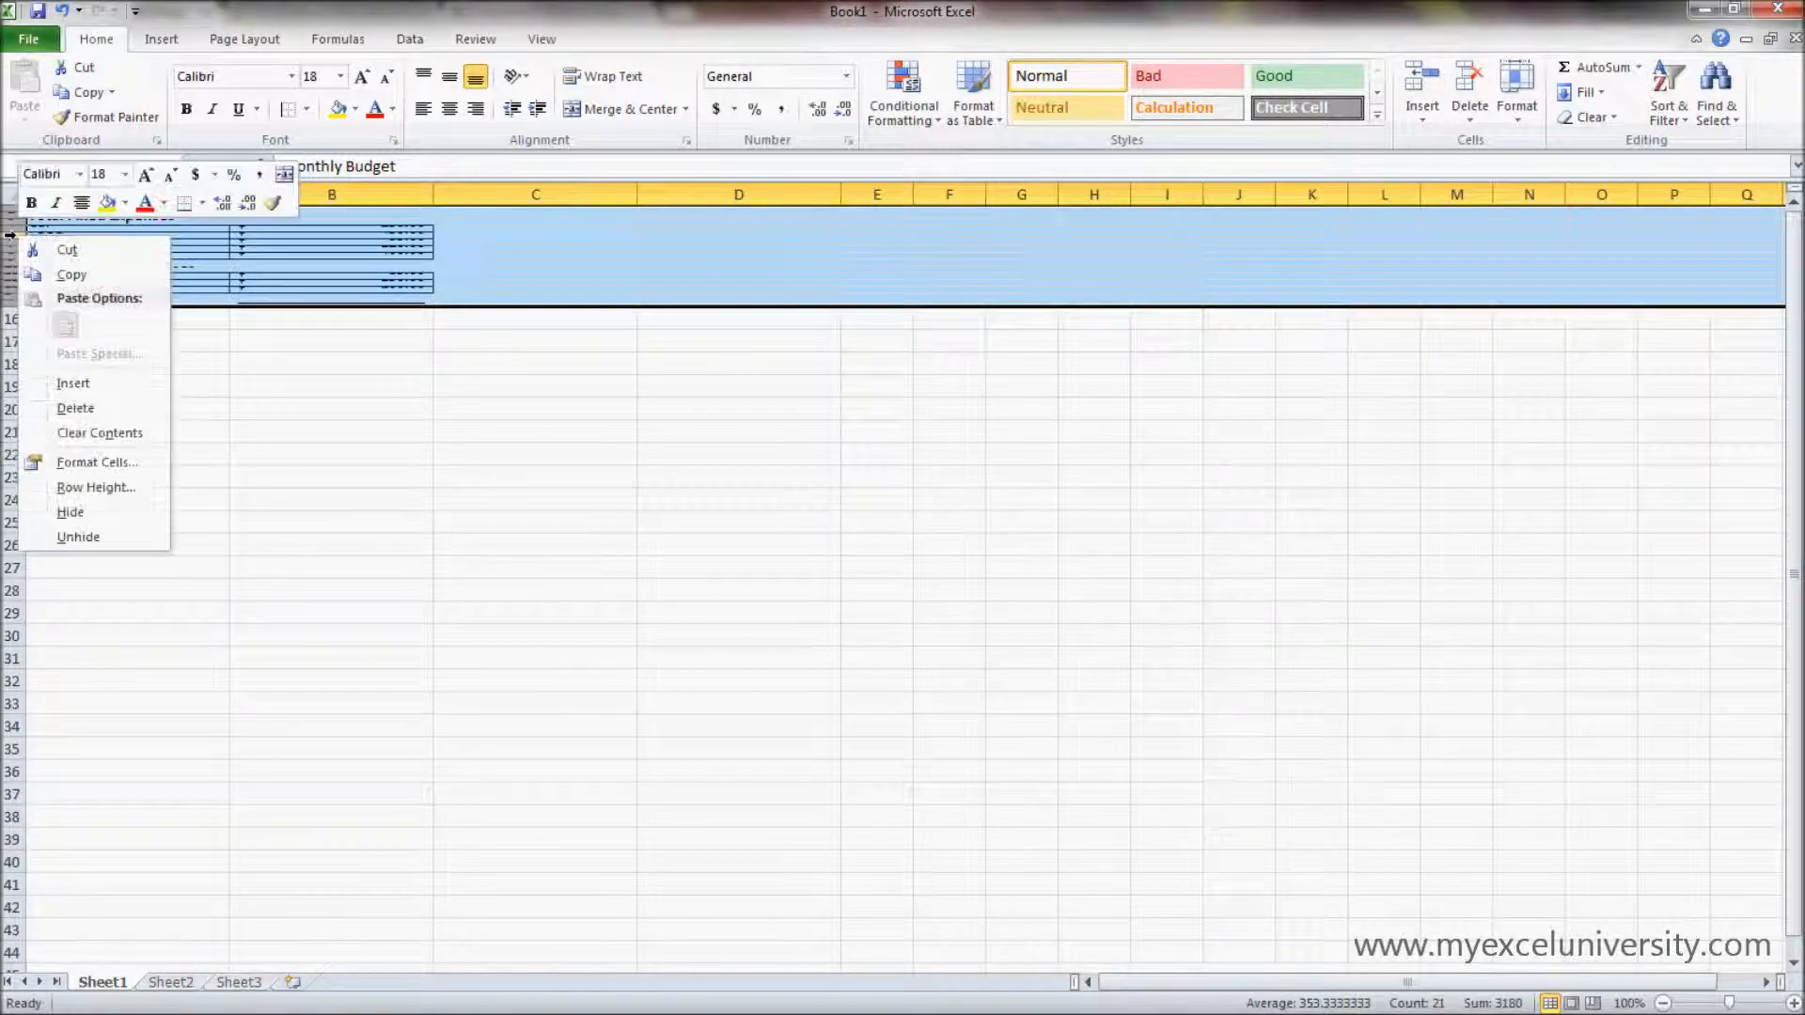
click(96, 487)
text(2)
click(49, 496)
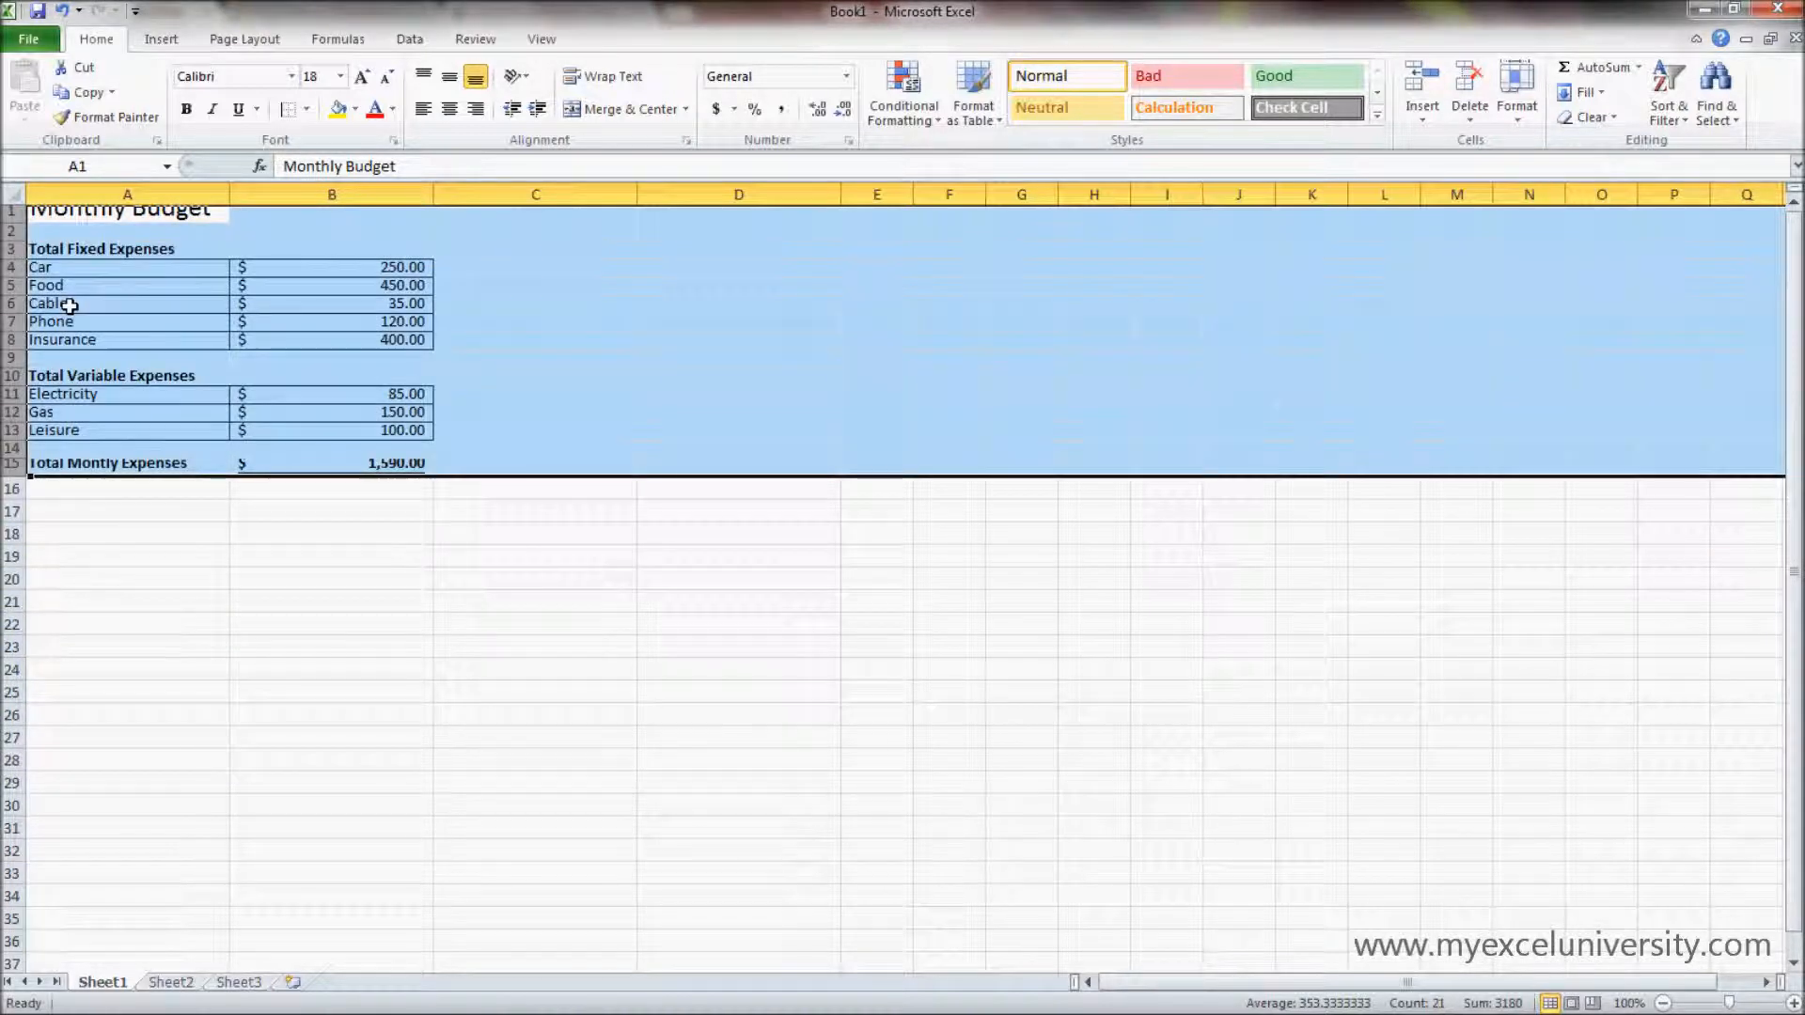
click(708, 431)
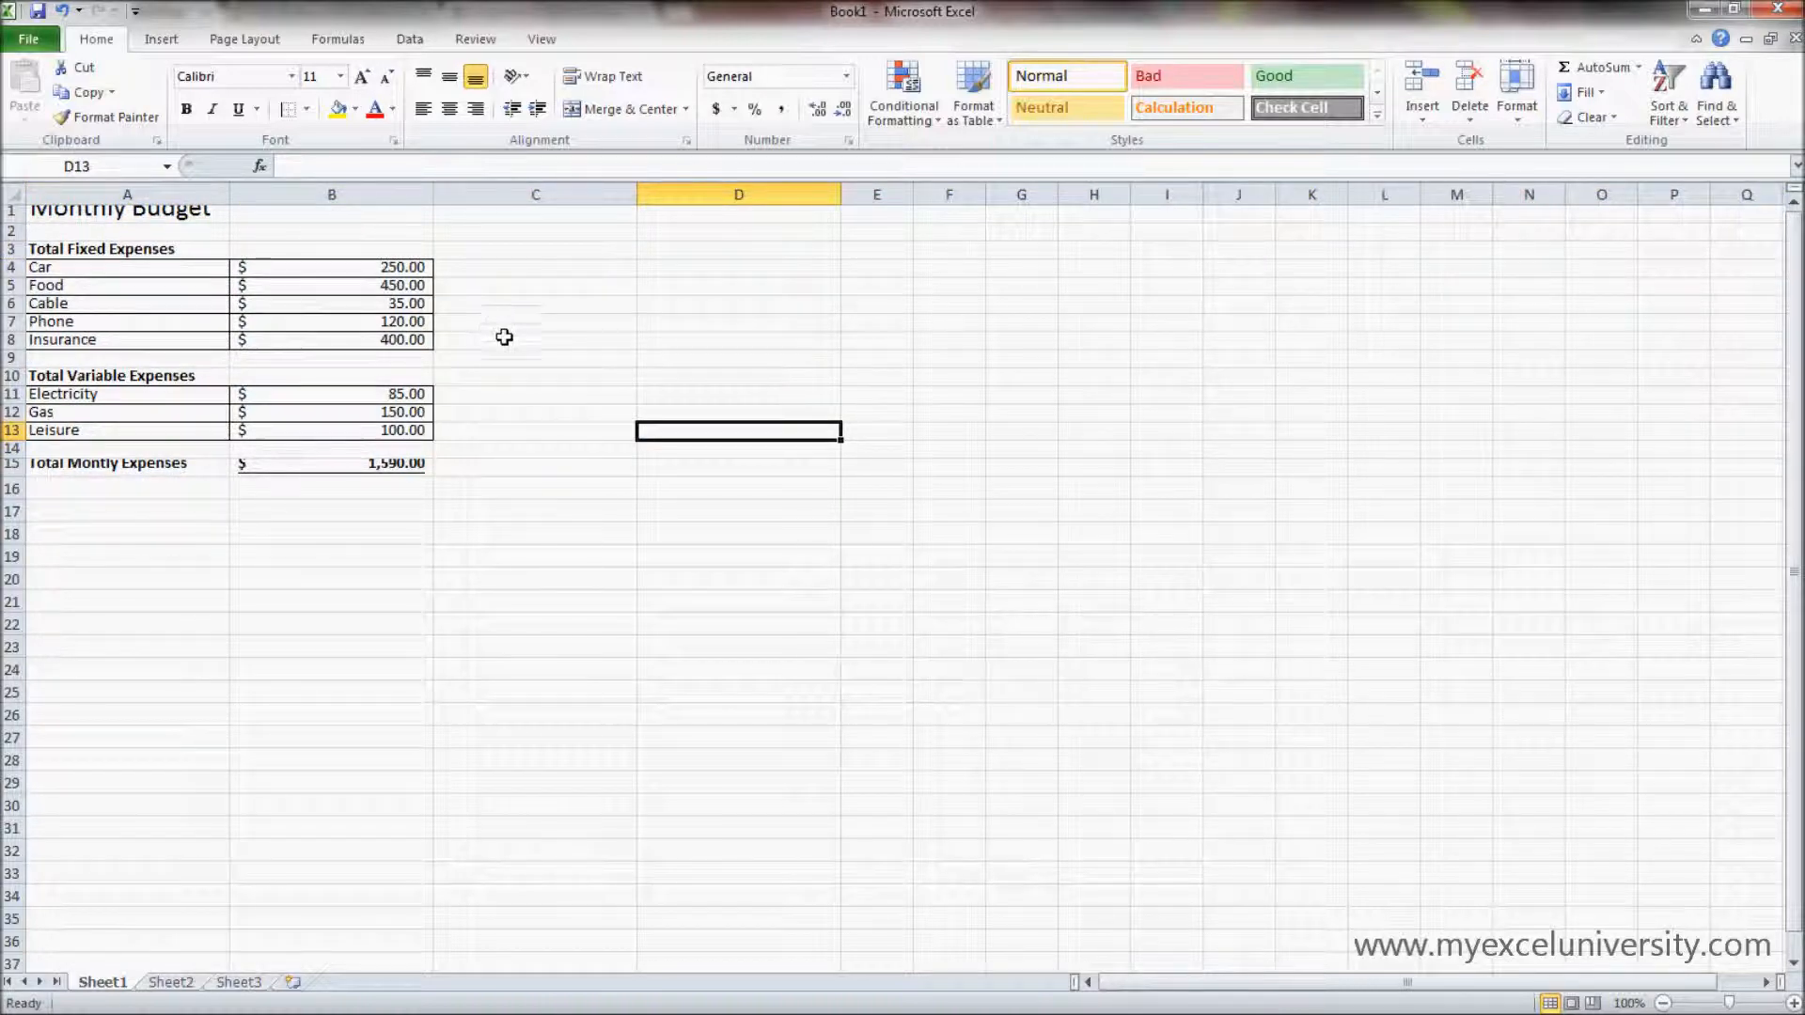
click(512, 364)
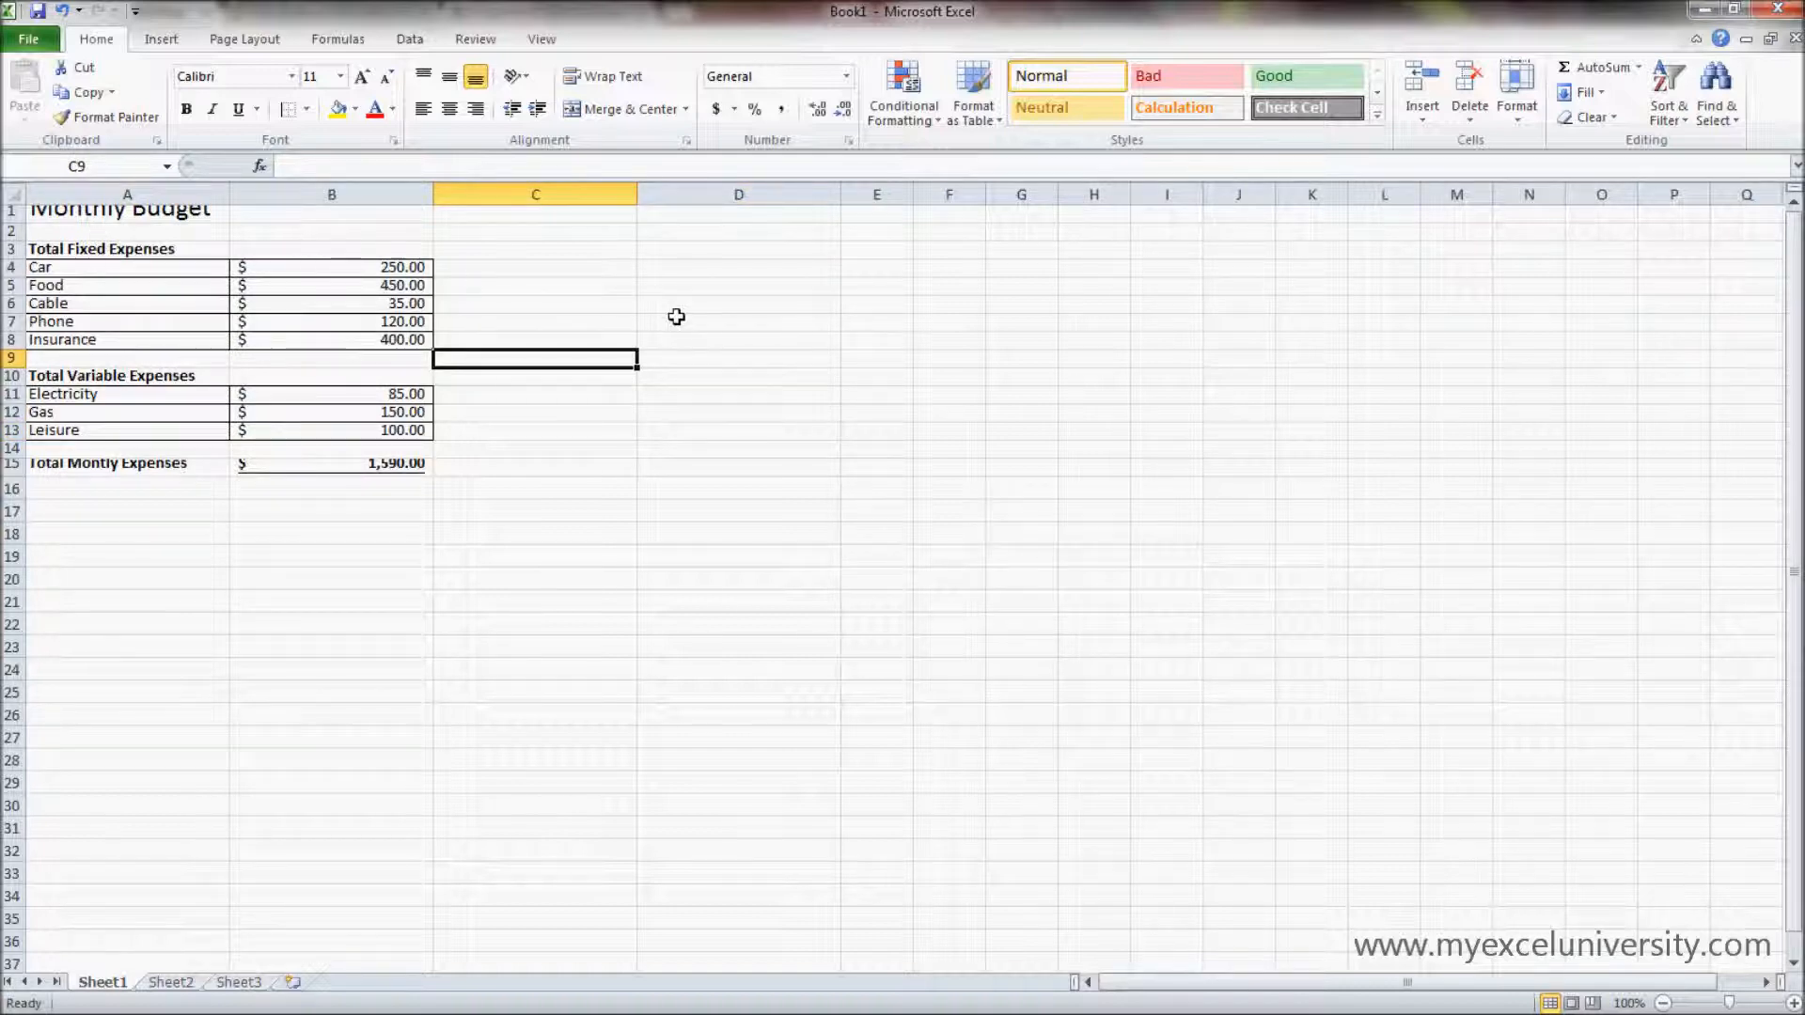
click(677, 267)
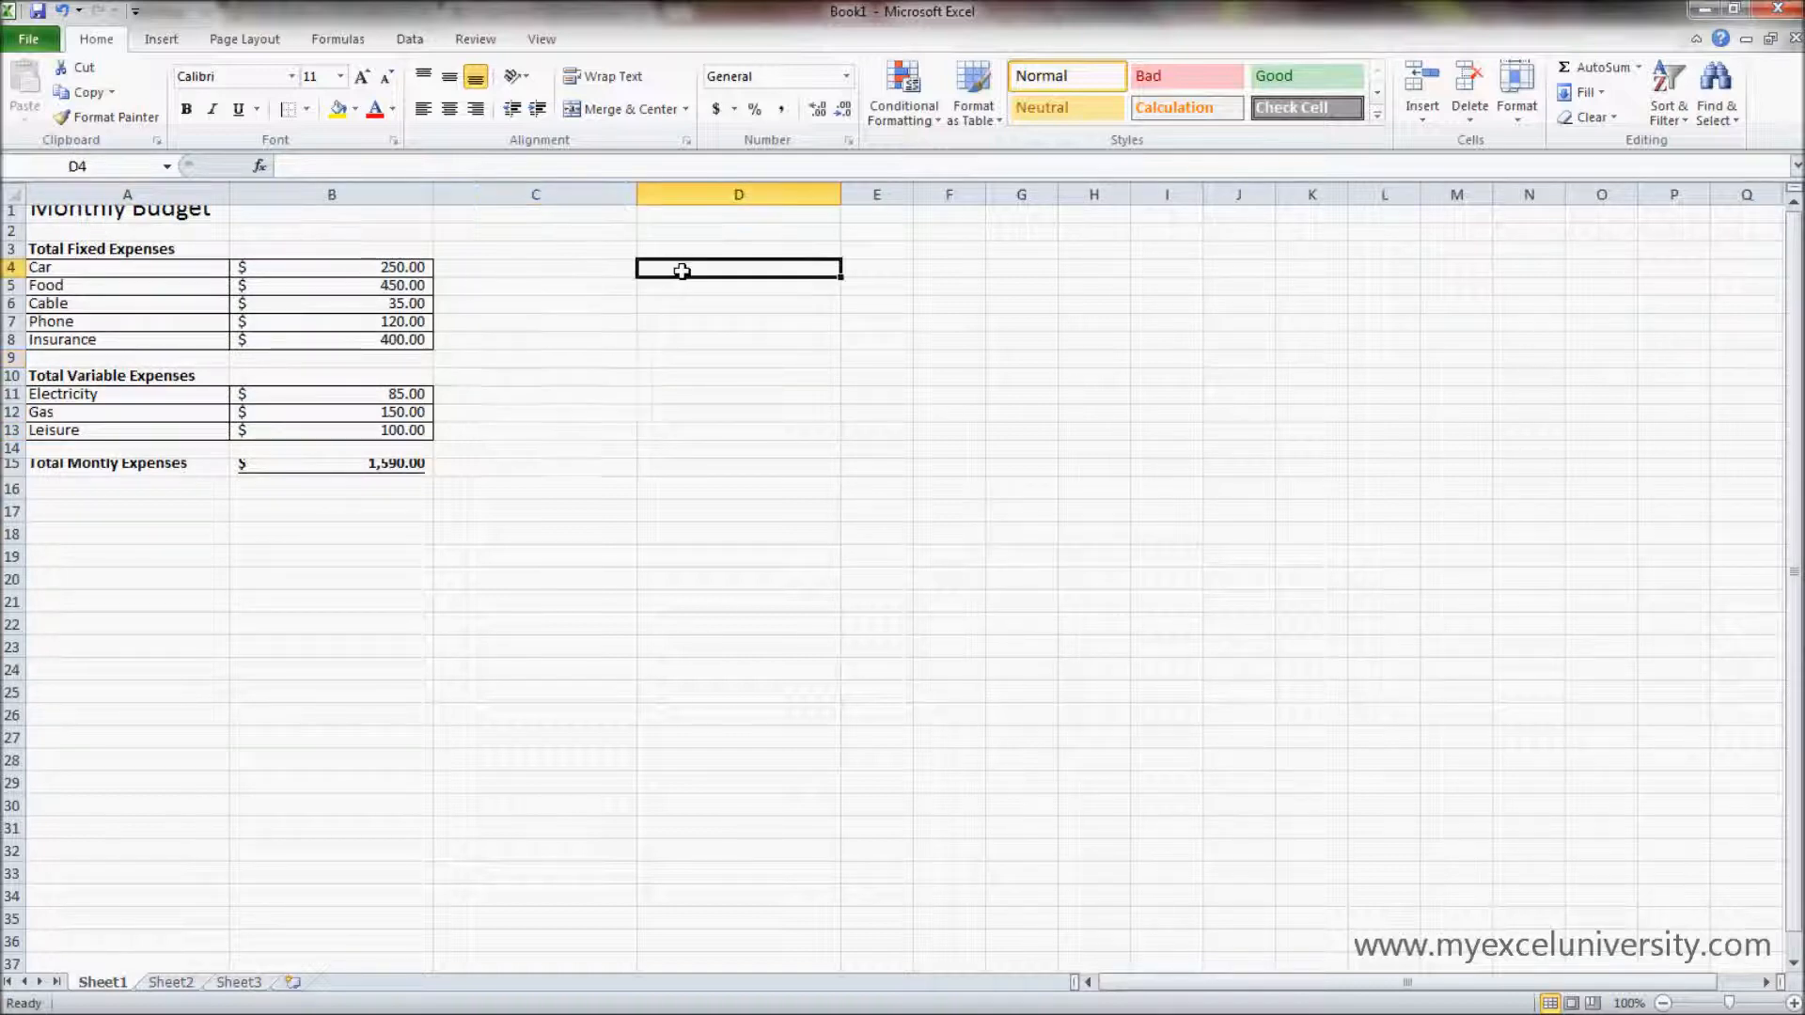
- Increase the height of row 1 to 45.00 so the Monthly Budget title fits
click(9, 211)
drag(13, 224, 18, 274)
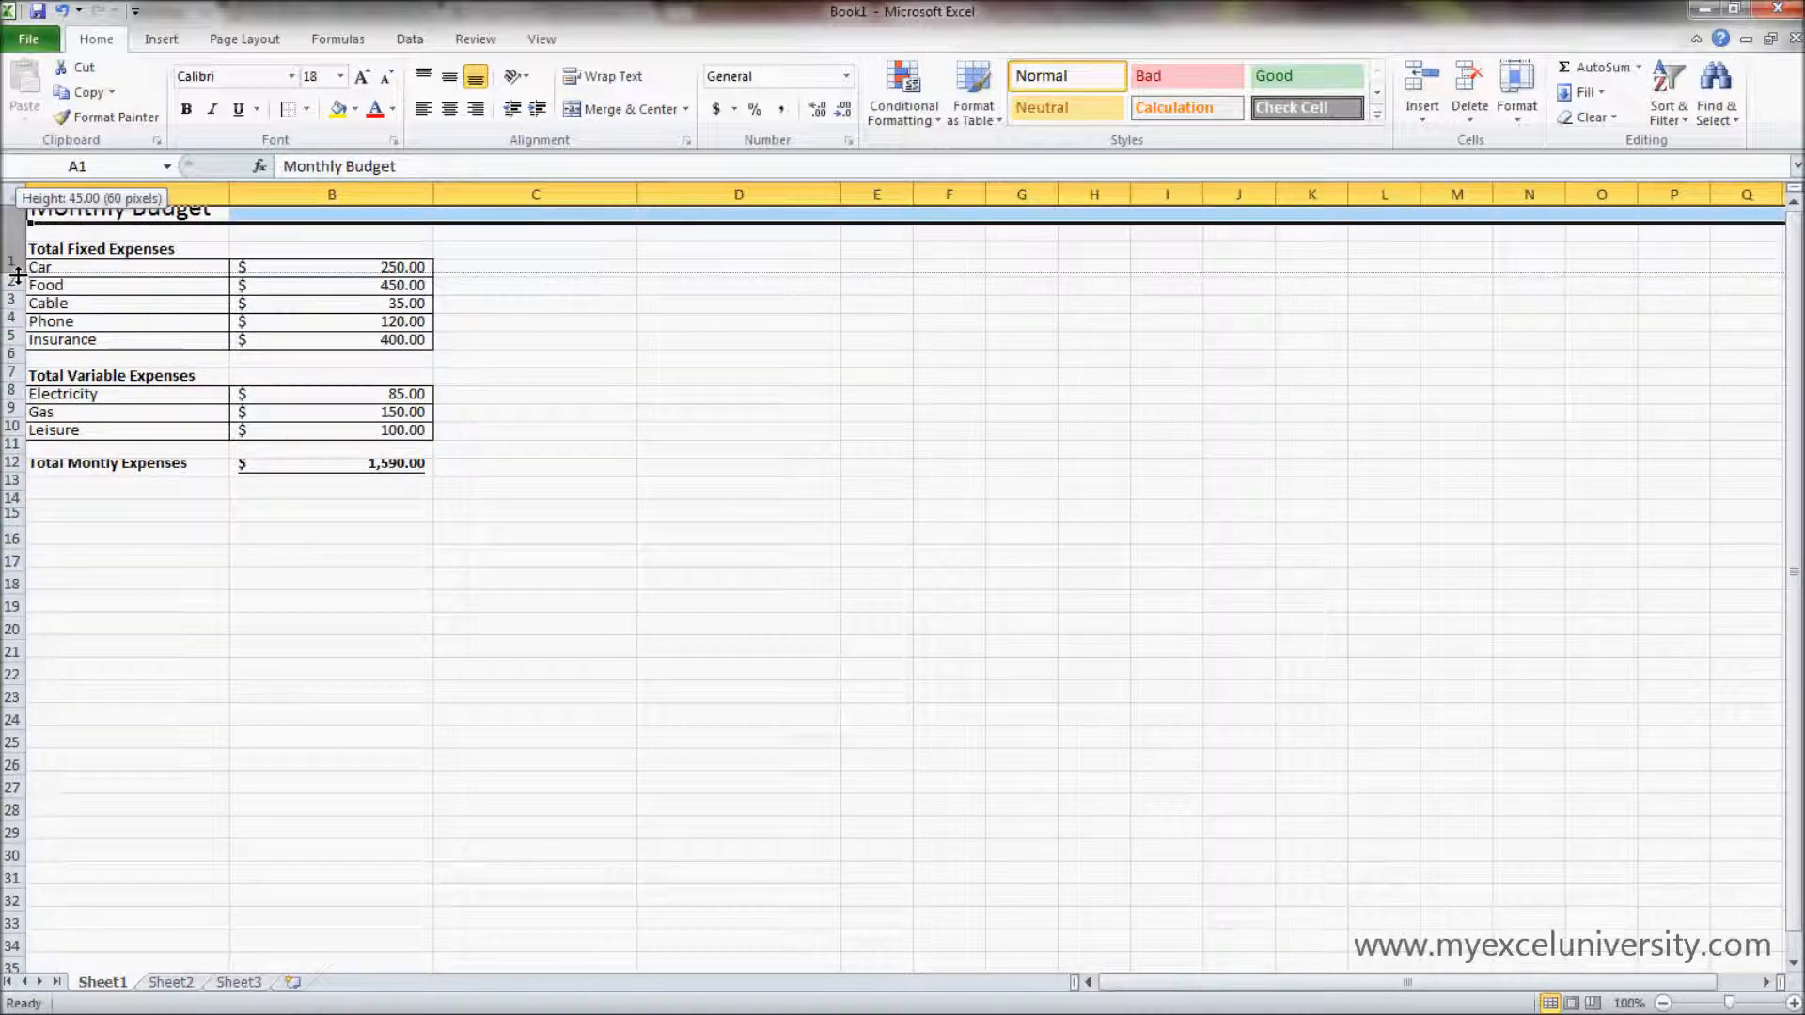
drag(18, 274, 18, 274)
drag(18, 275, 18, 274)
click(255, 224)
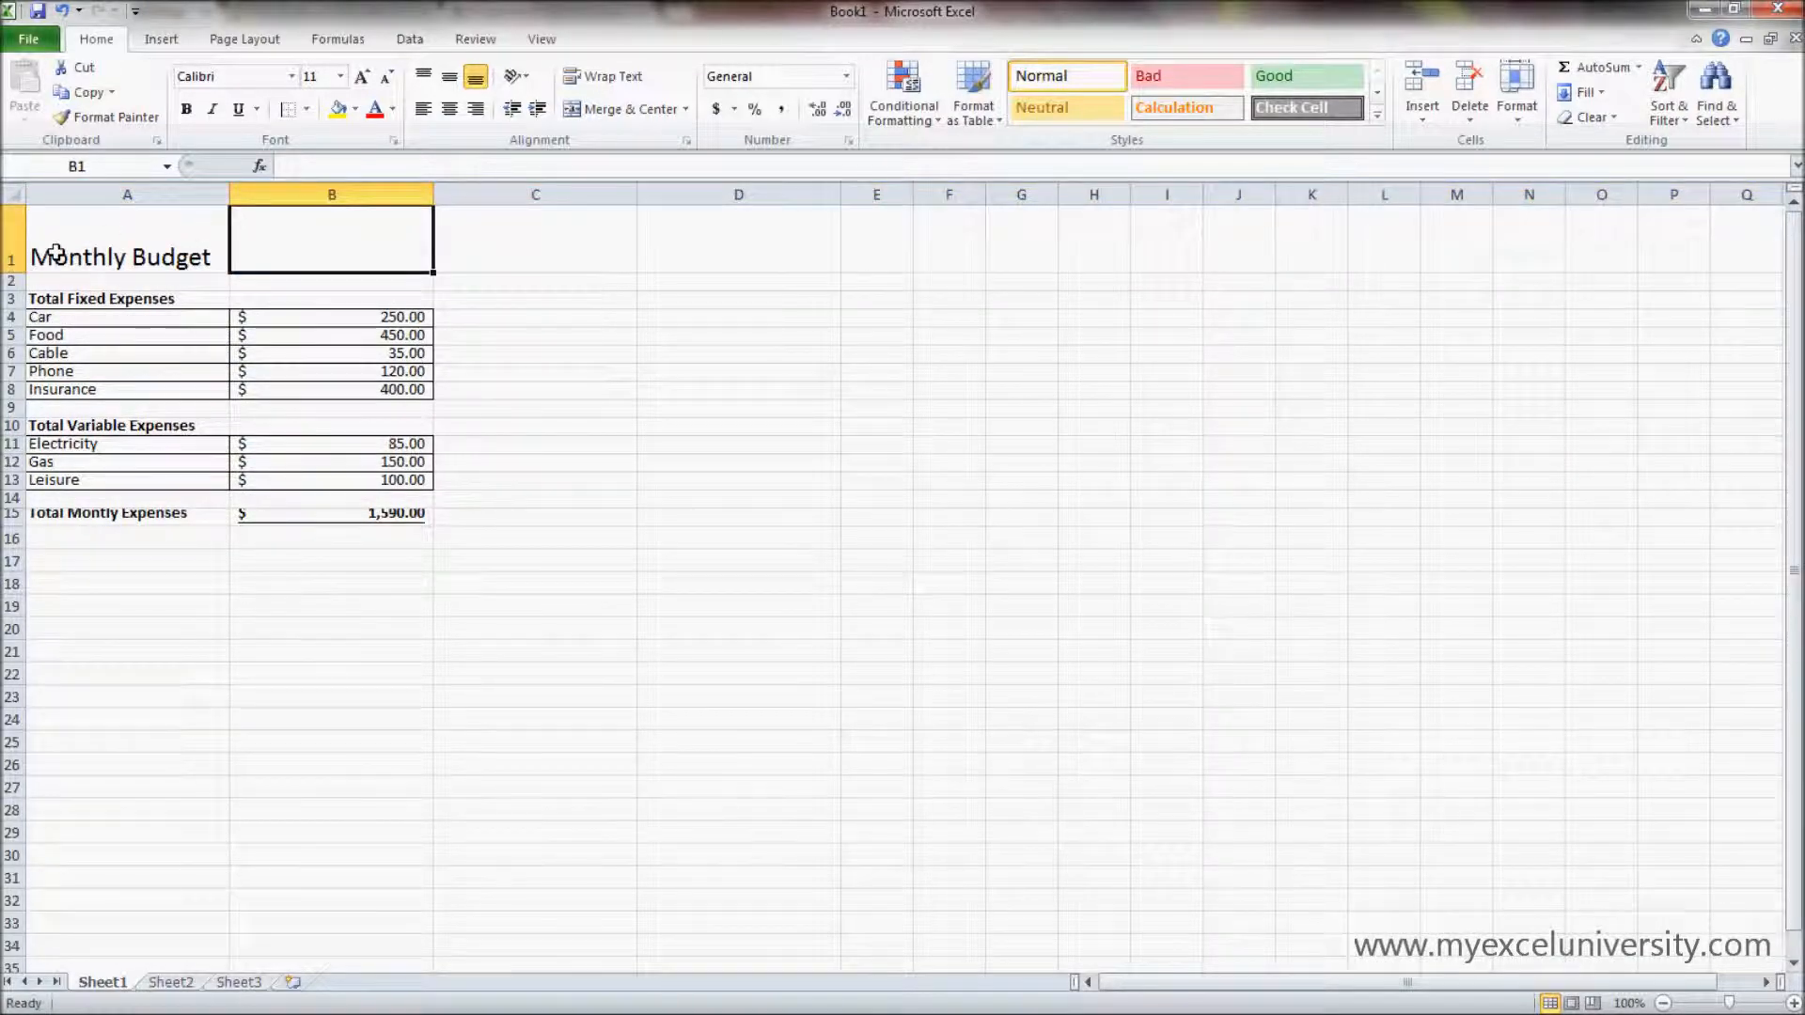
- Set the row height of rows 1 through 15 to 45
click(8, 242)
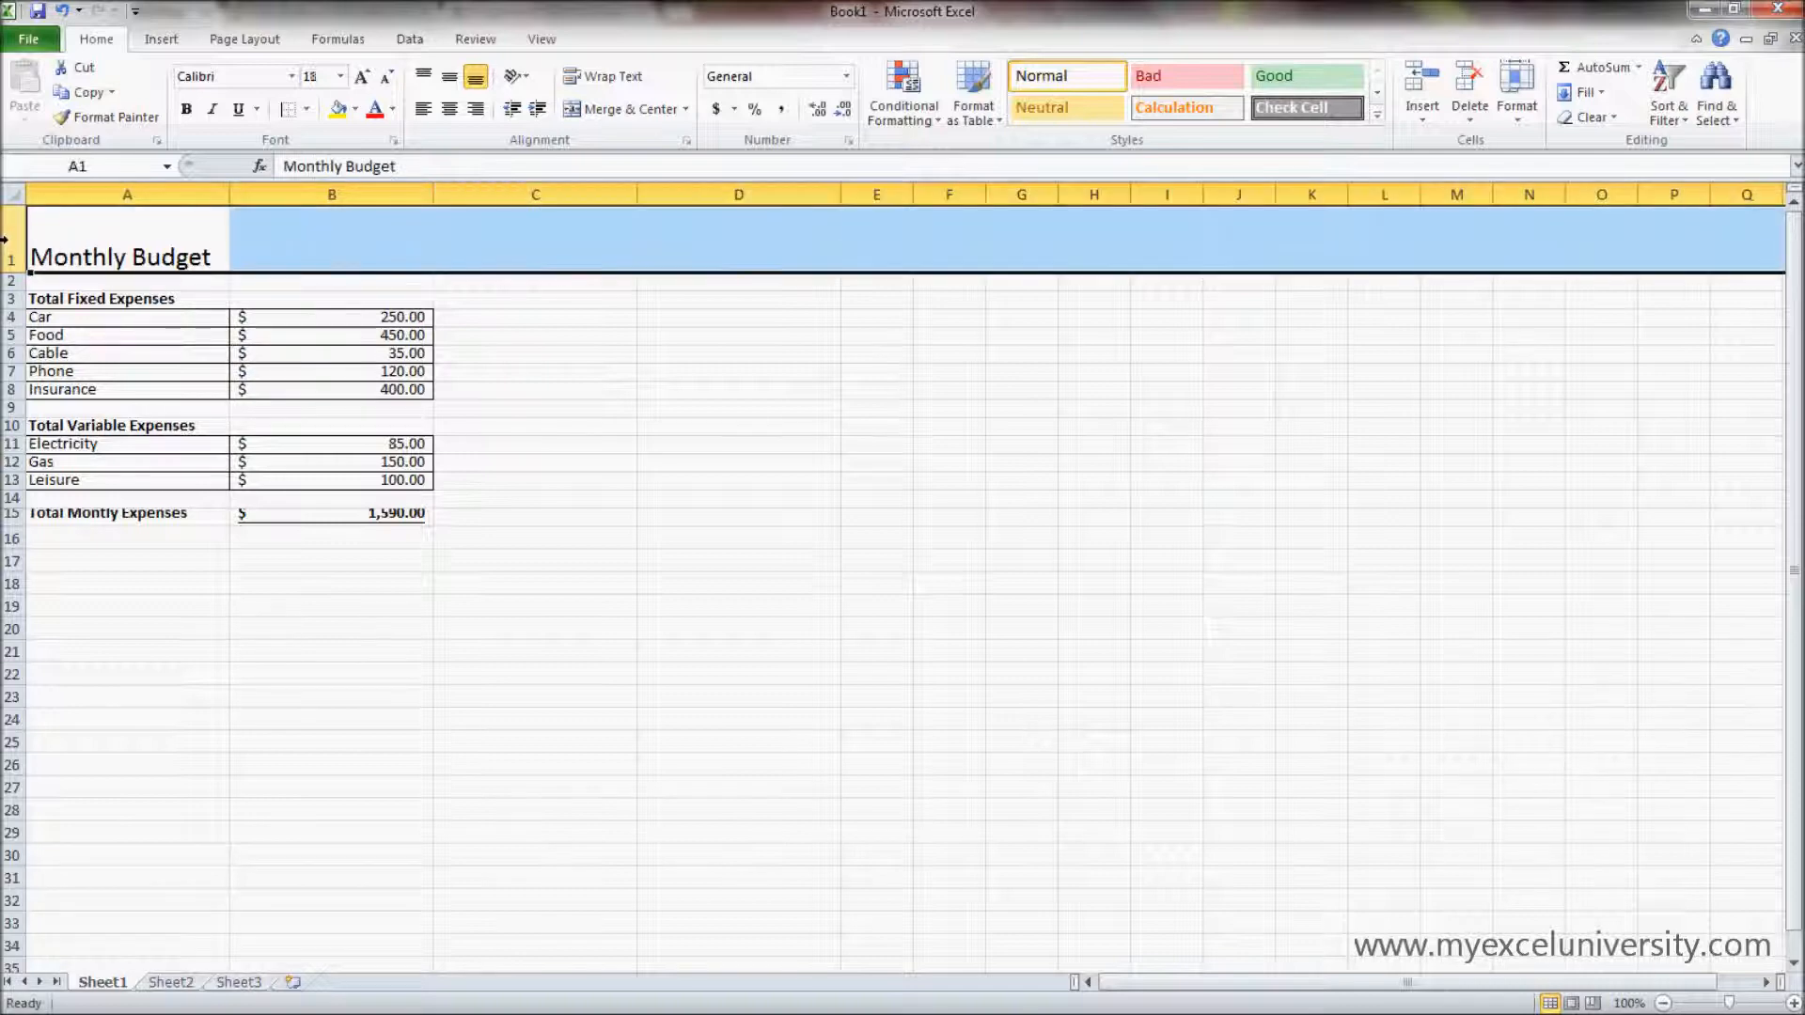
drag(5, 240, 14, 515)
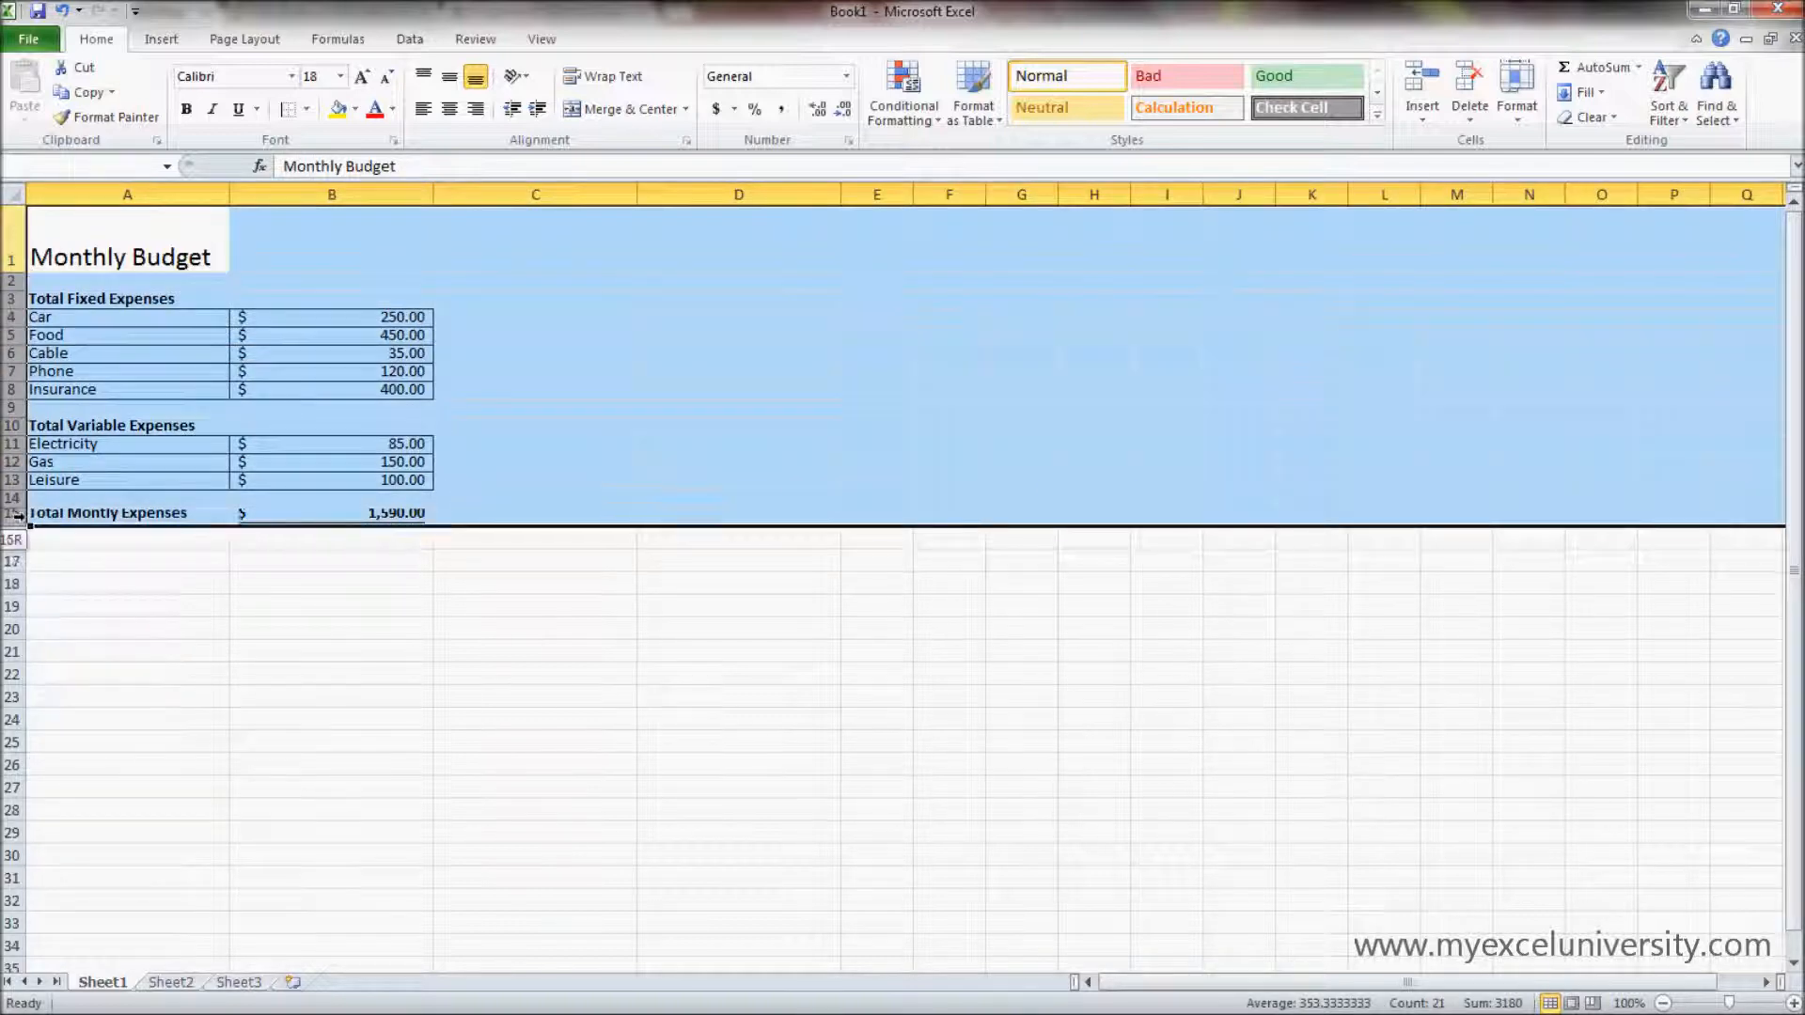
right_click(11, 361)
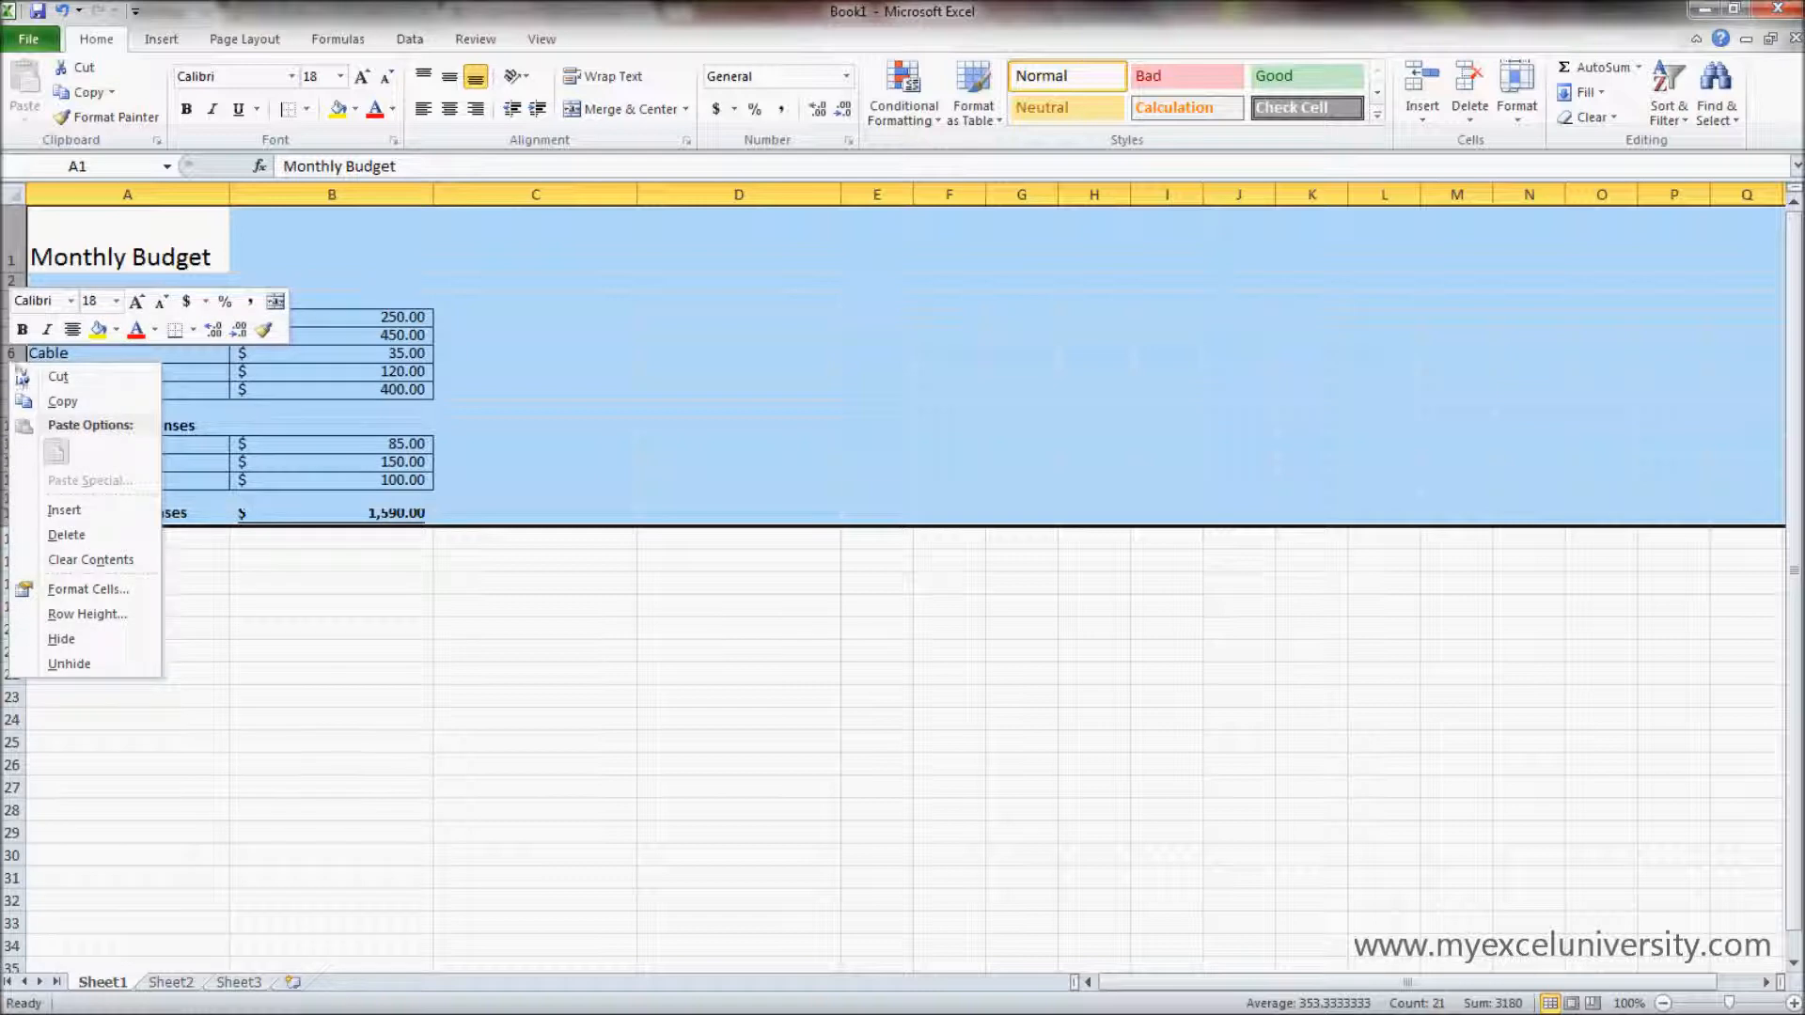
click(86, 614)
text(45)
click(89, 627)
click(661, 562)
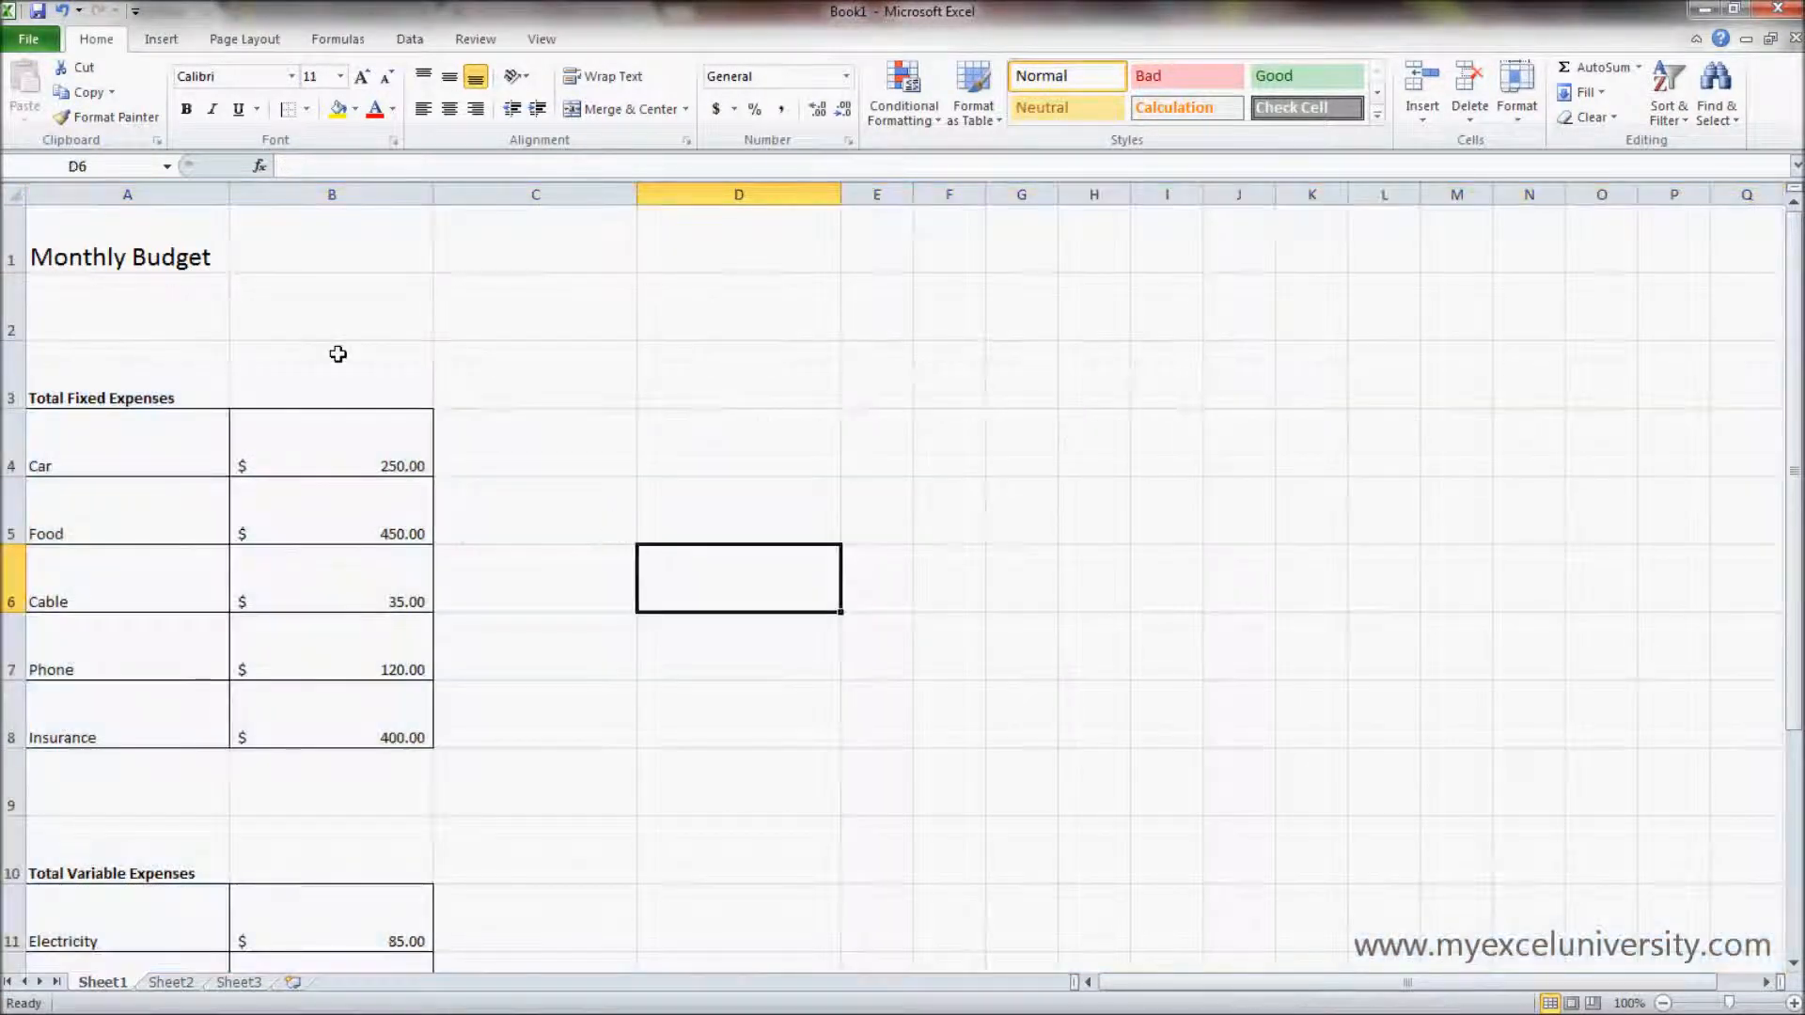
- Check the height of row 1 at its lower border without changing it
click(179, 292)
click(66, 228)
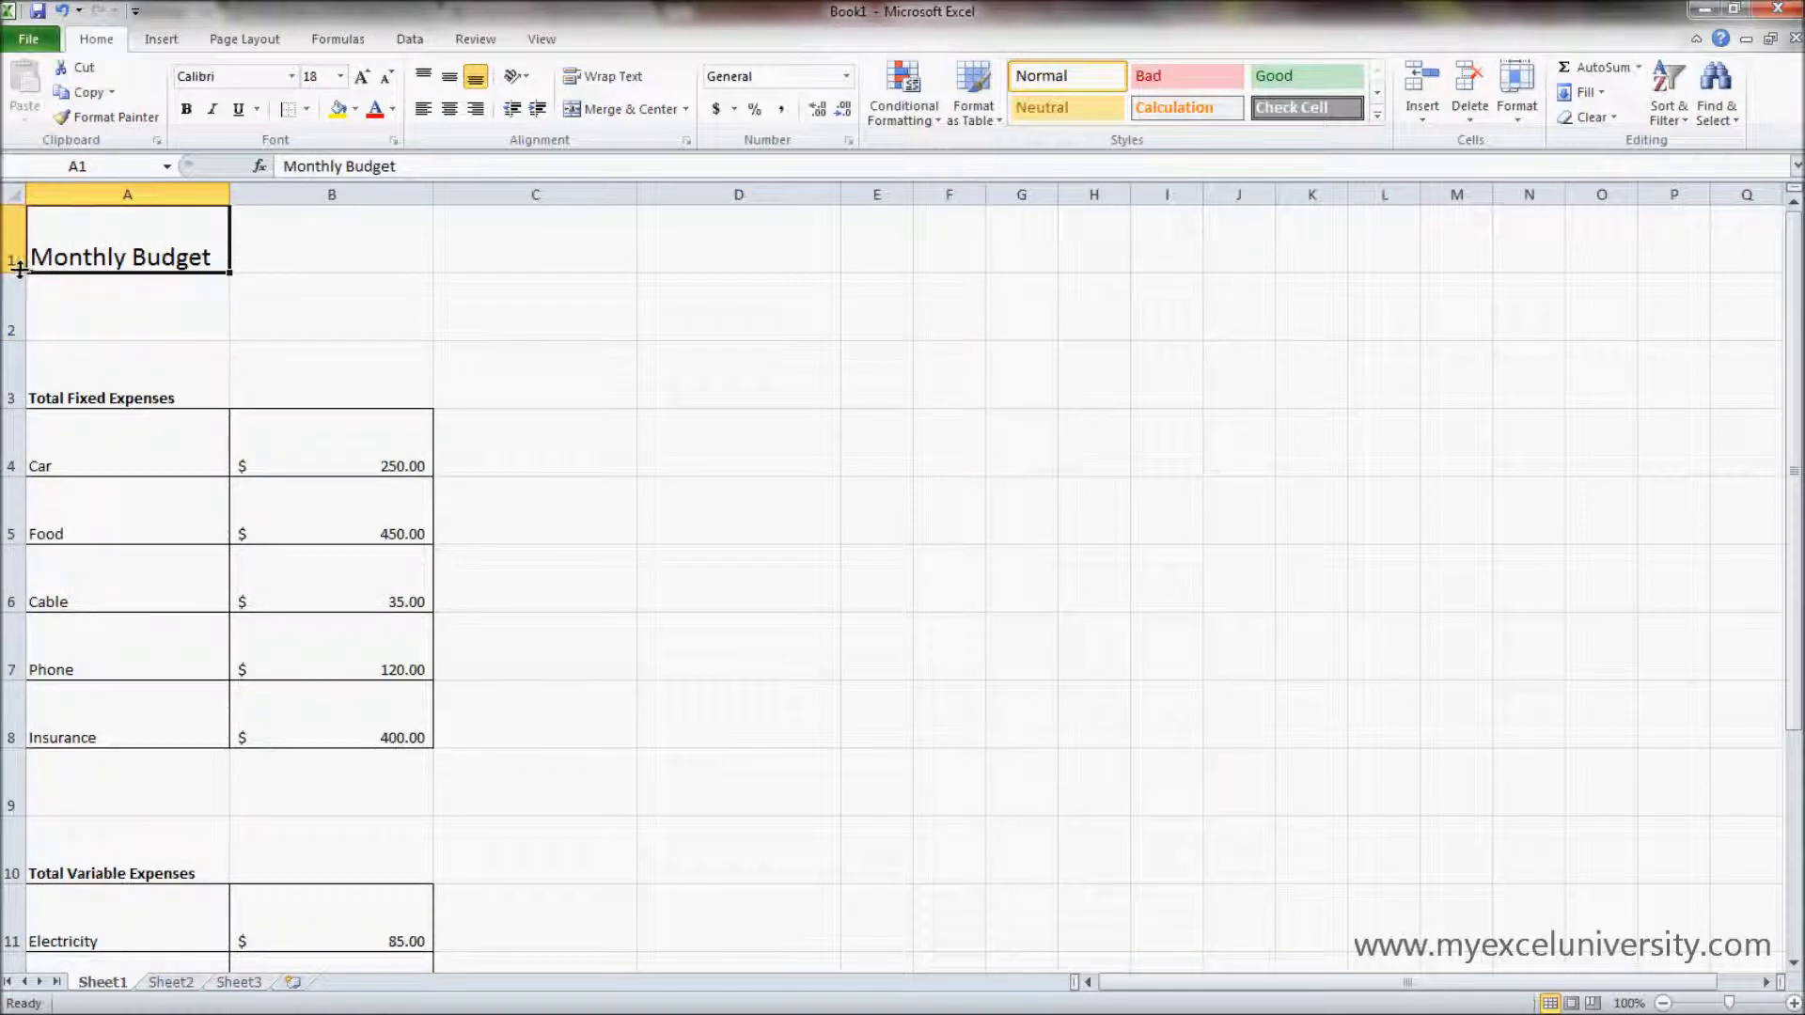
mouse_move(20, 270)
mouse_down()
mouse_move(25, 252)
mouse_move(29, 270)
mouse_up()
click(407, 252)
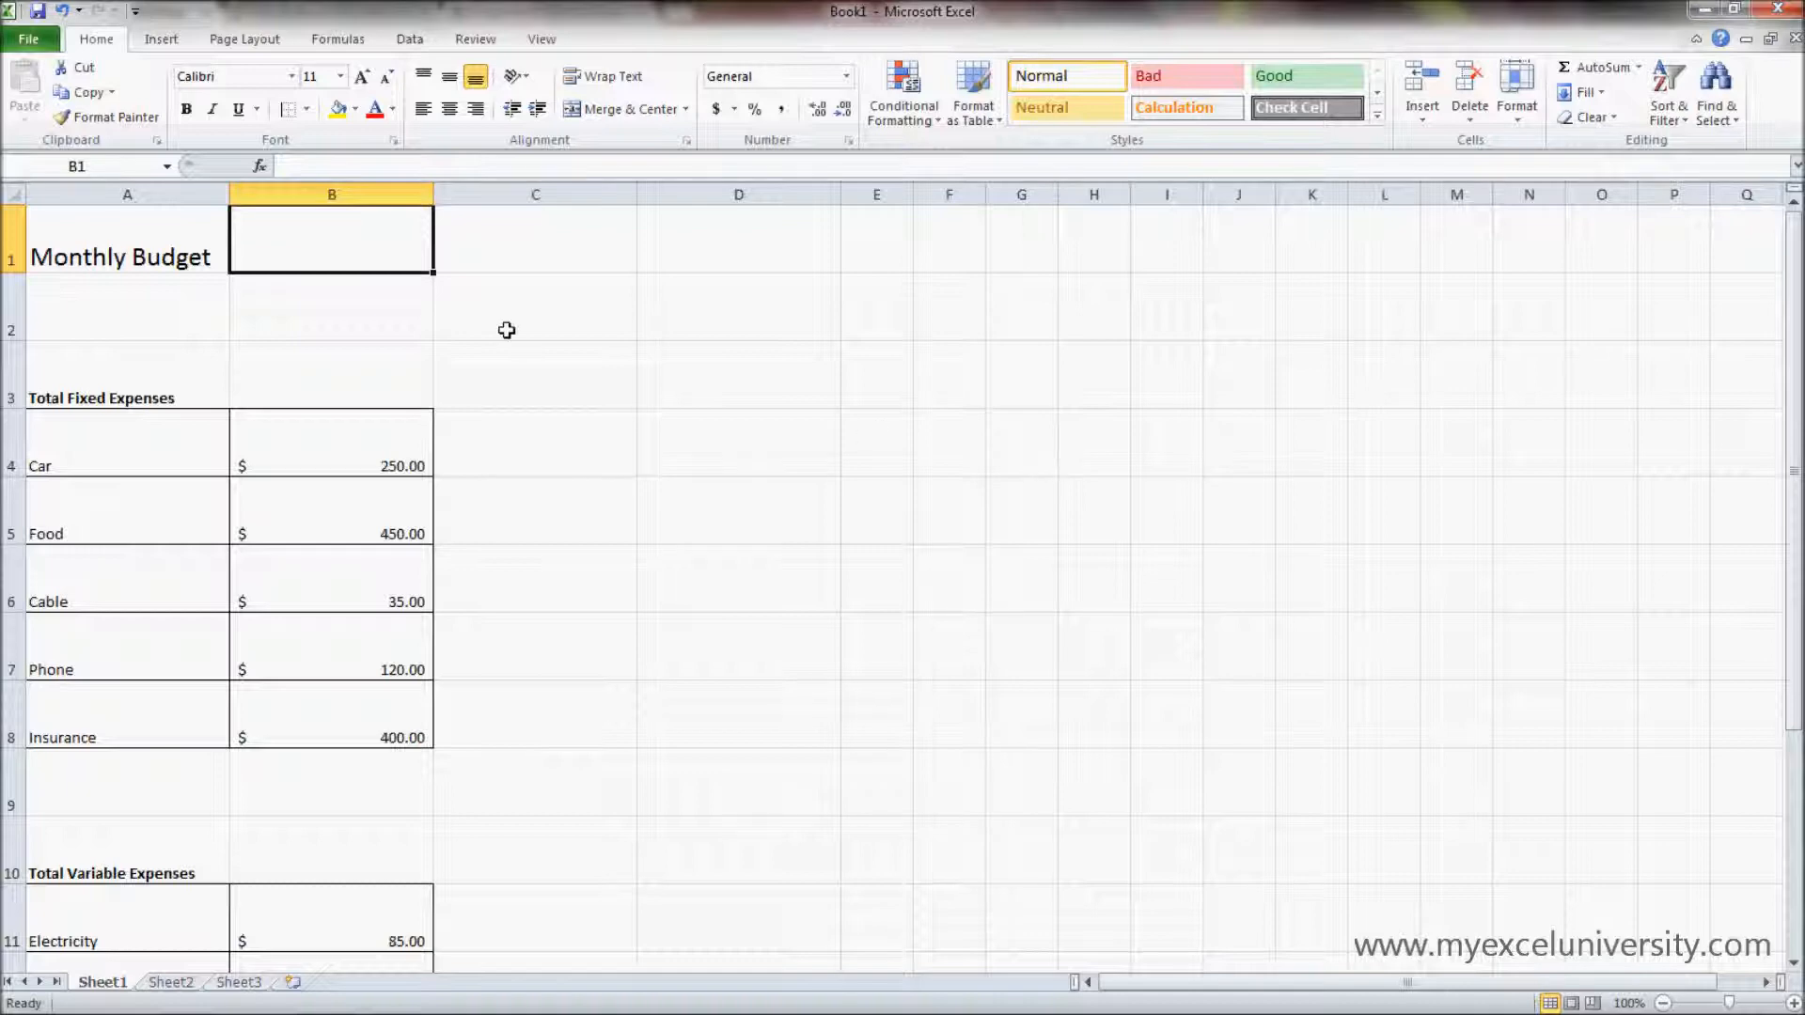
click(577, 262)
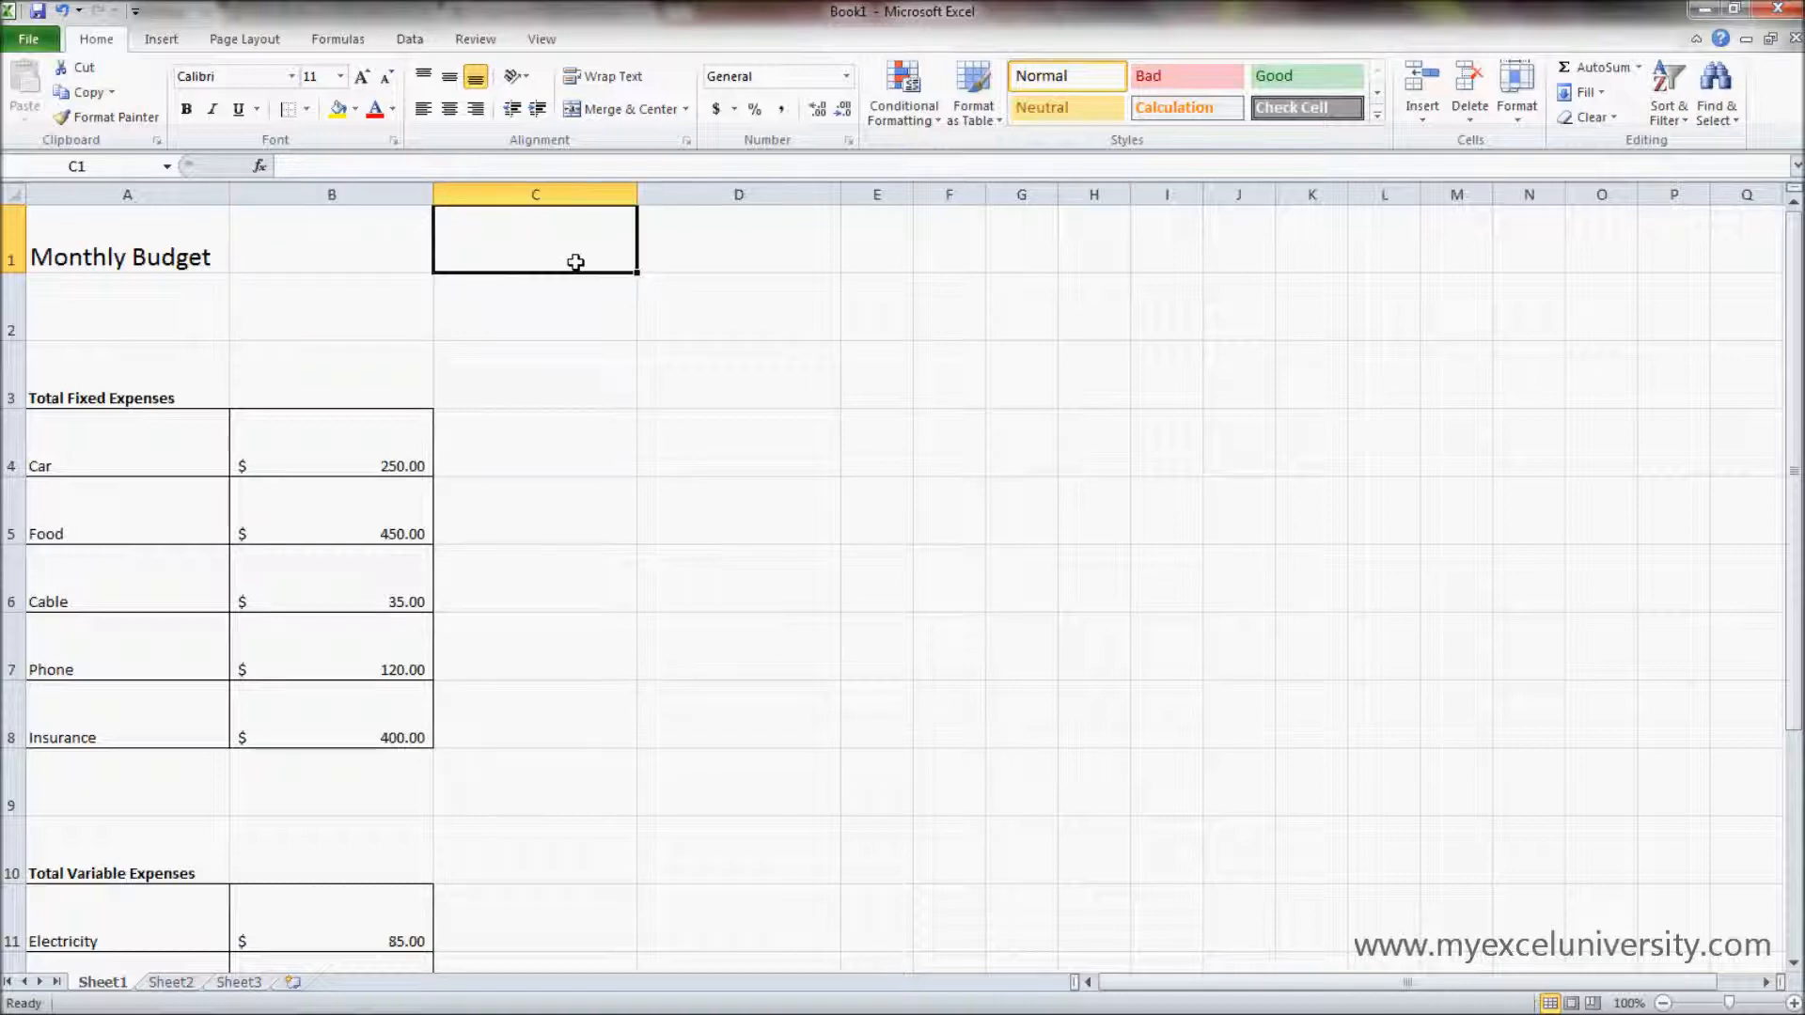
- Set the row height of every row in the worksheet to 20
click(13, 193)
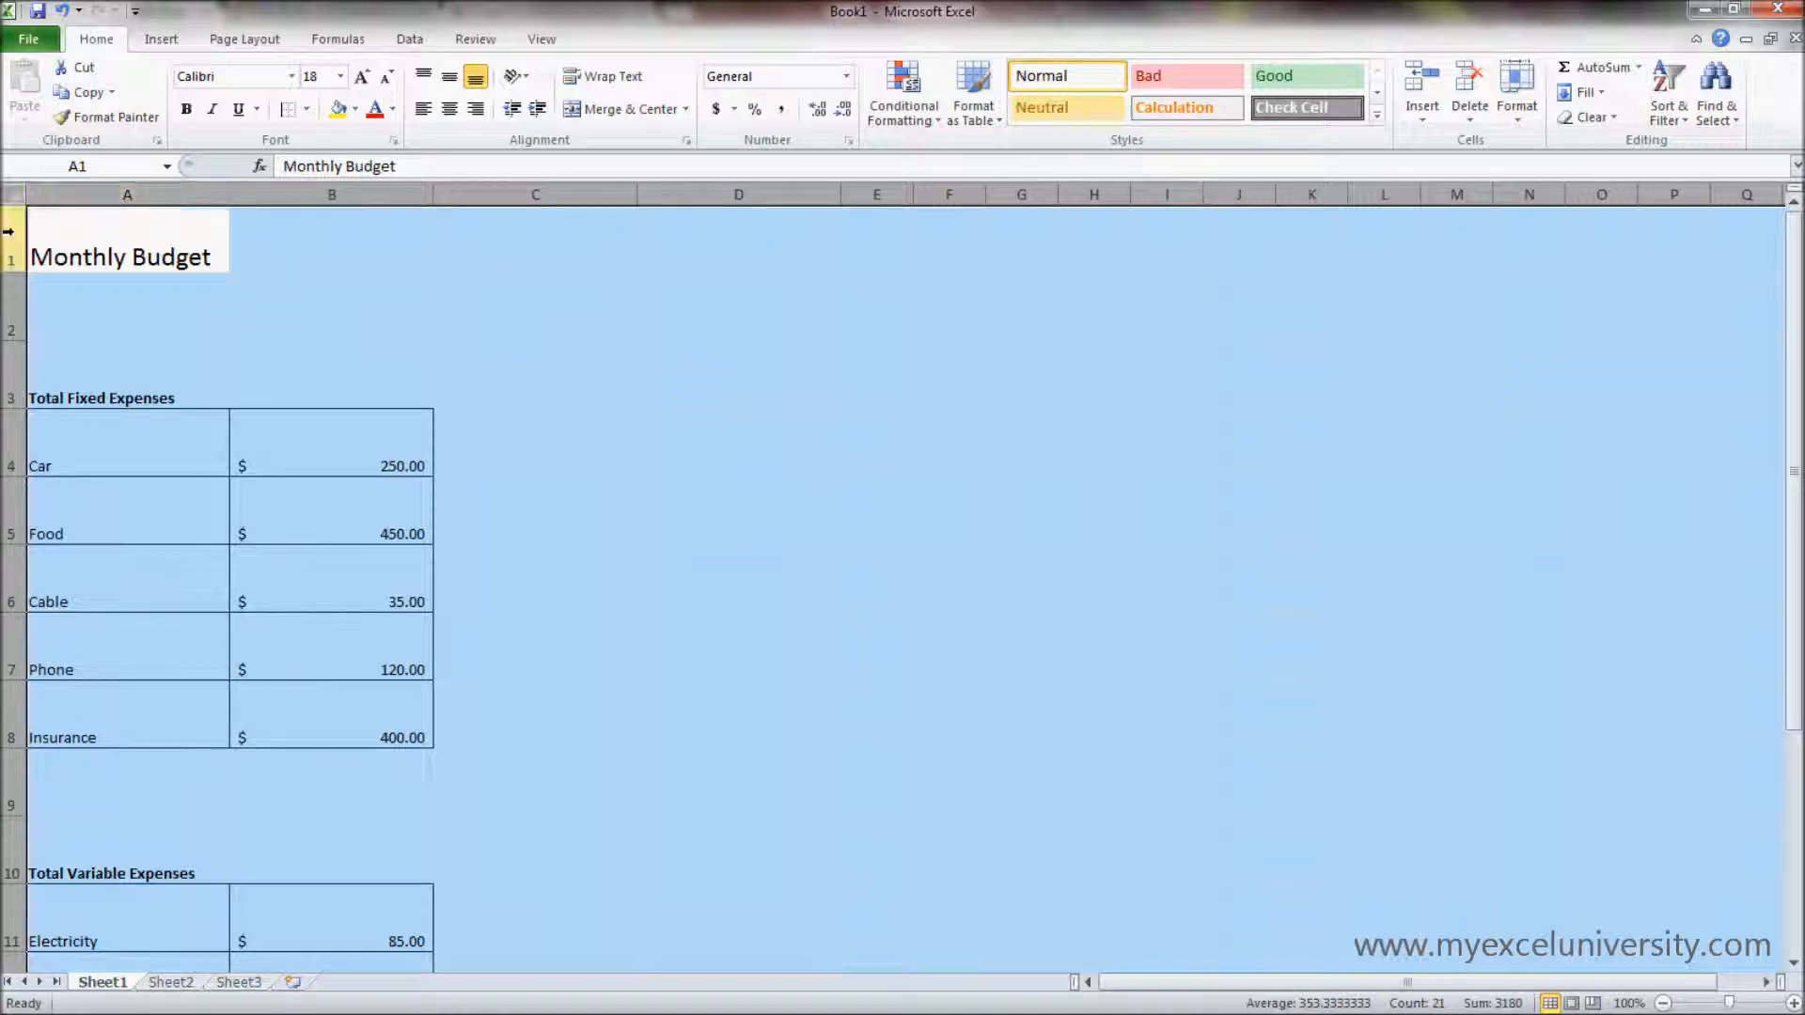
drag(15, 197, 8, 259)
right_click(9, 259)
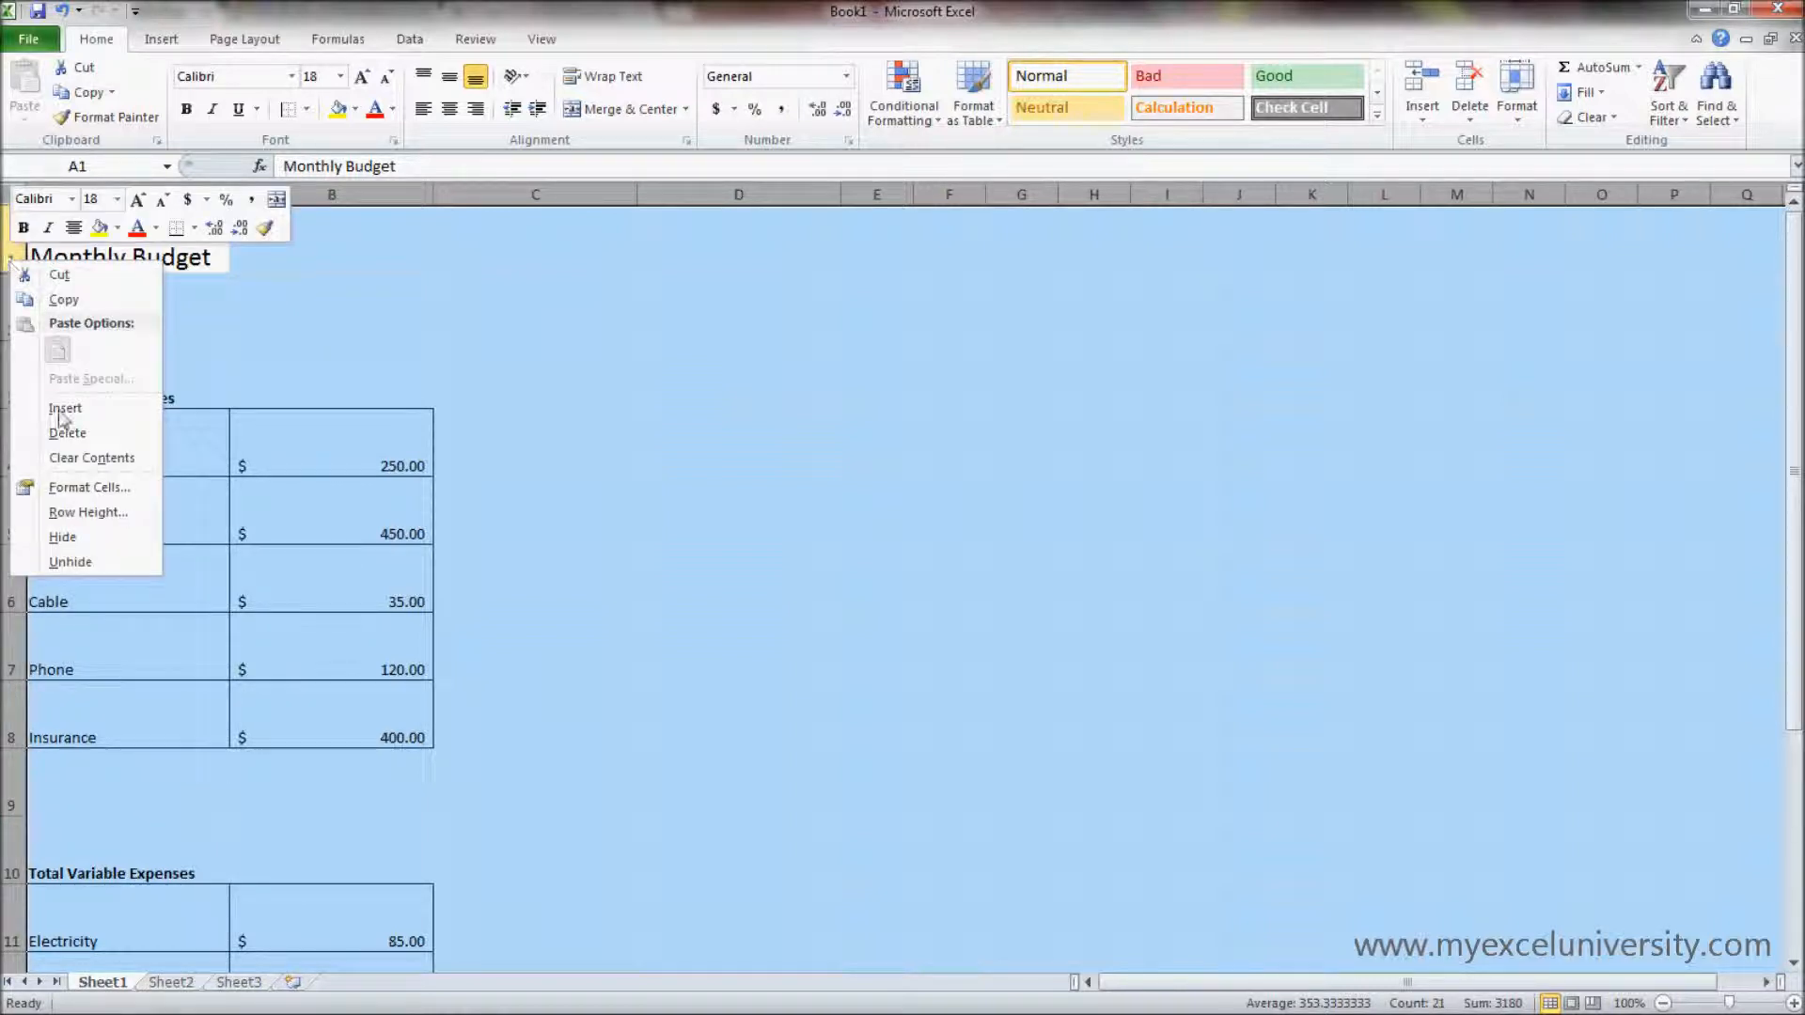
click(84, 513)
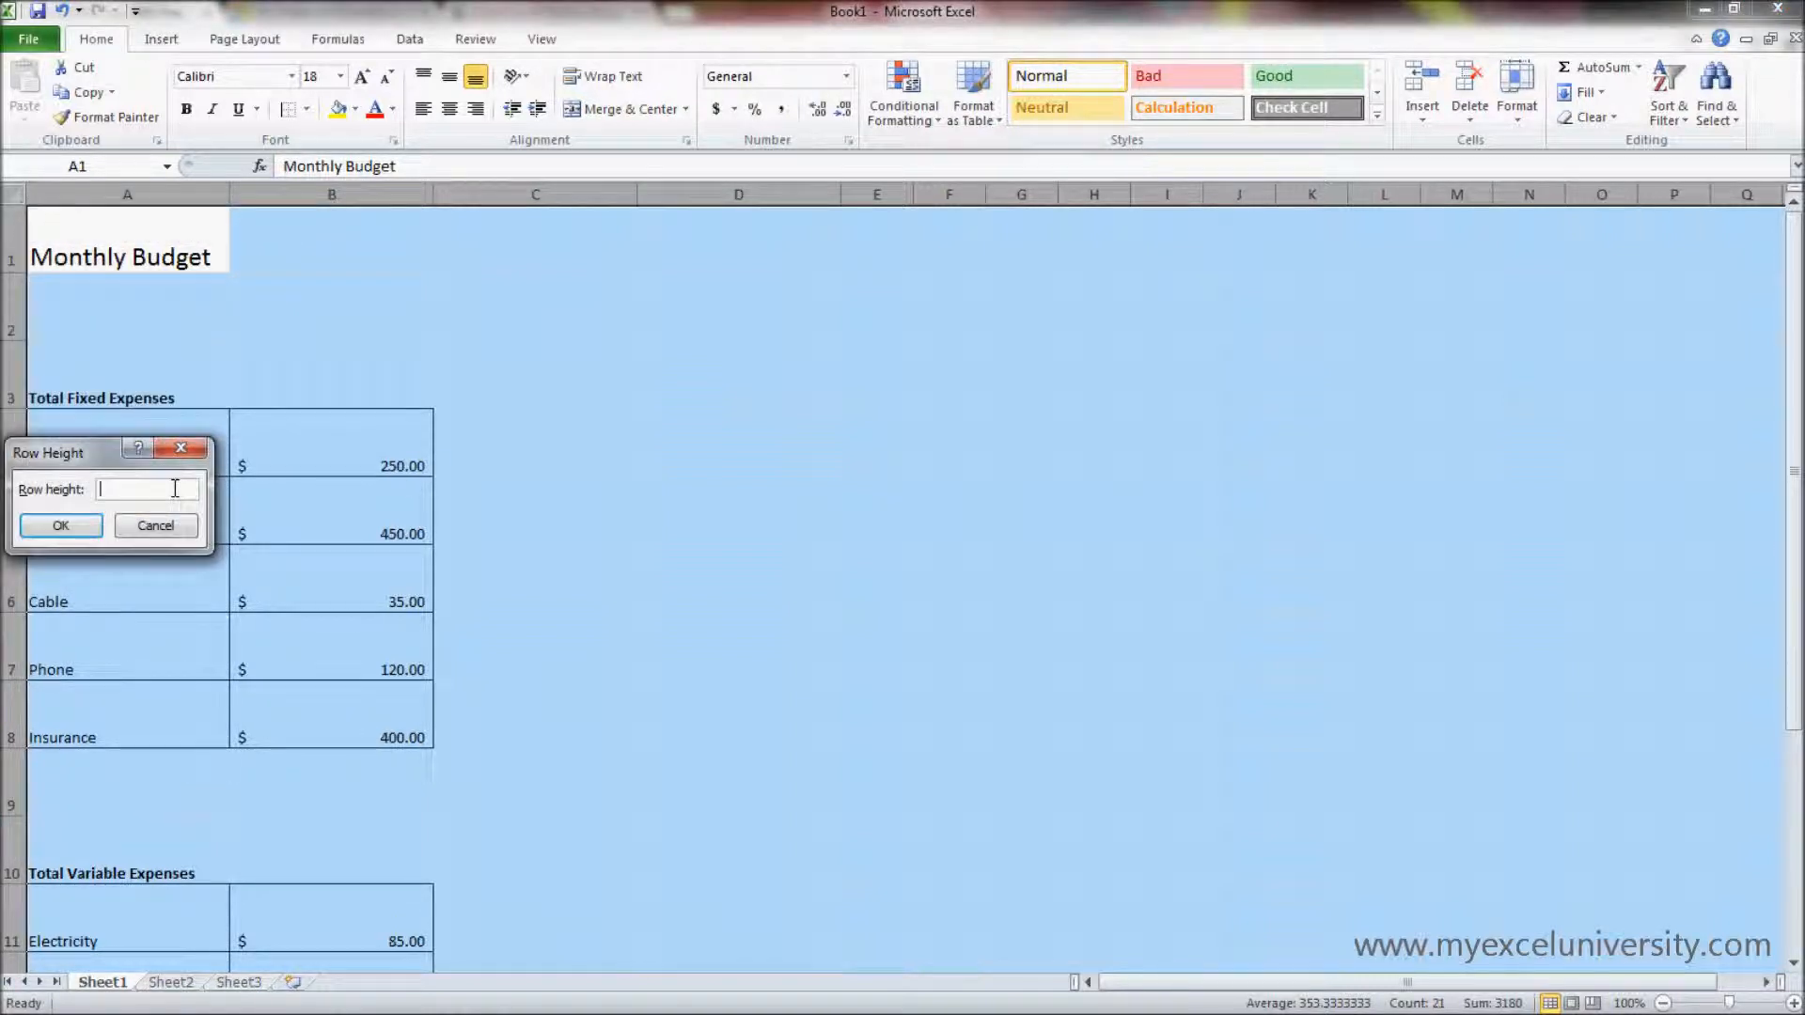
text(20)
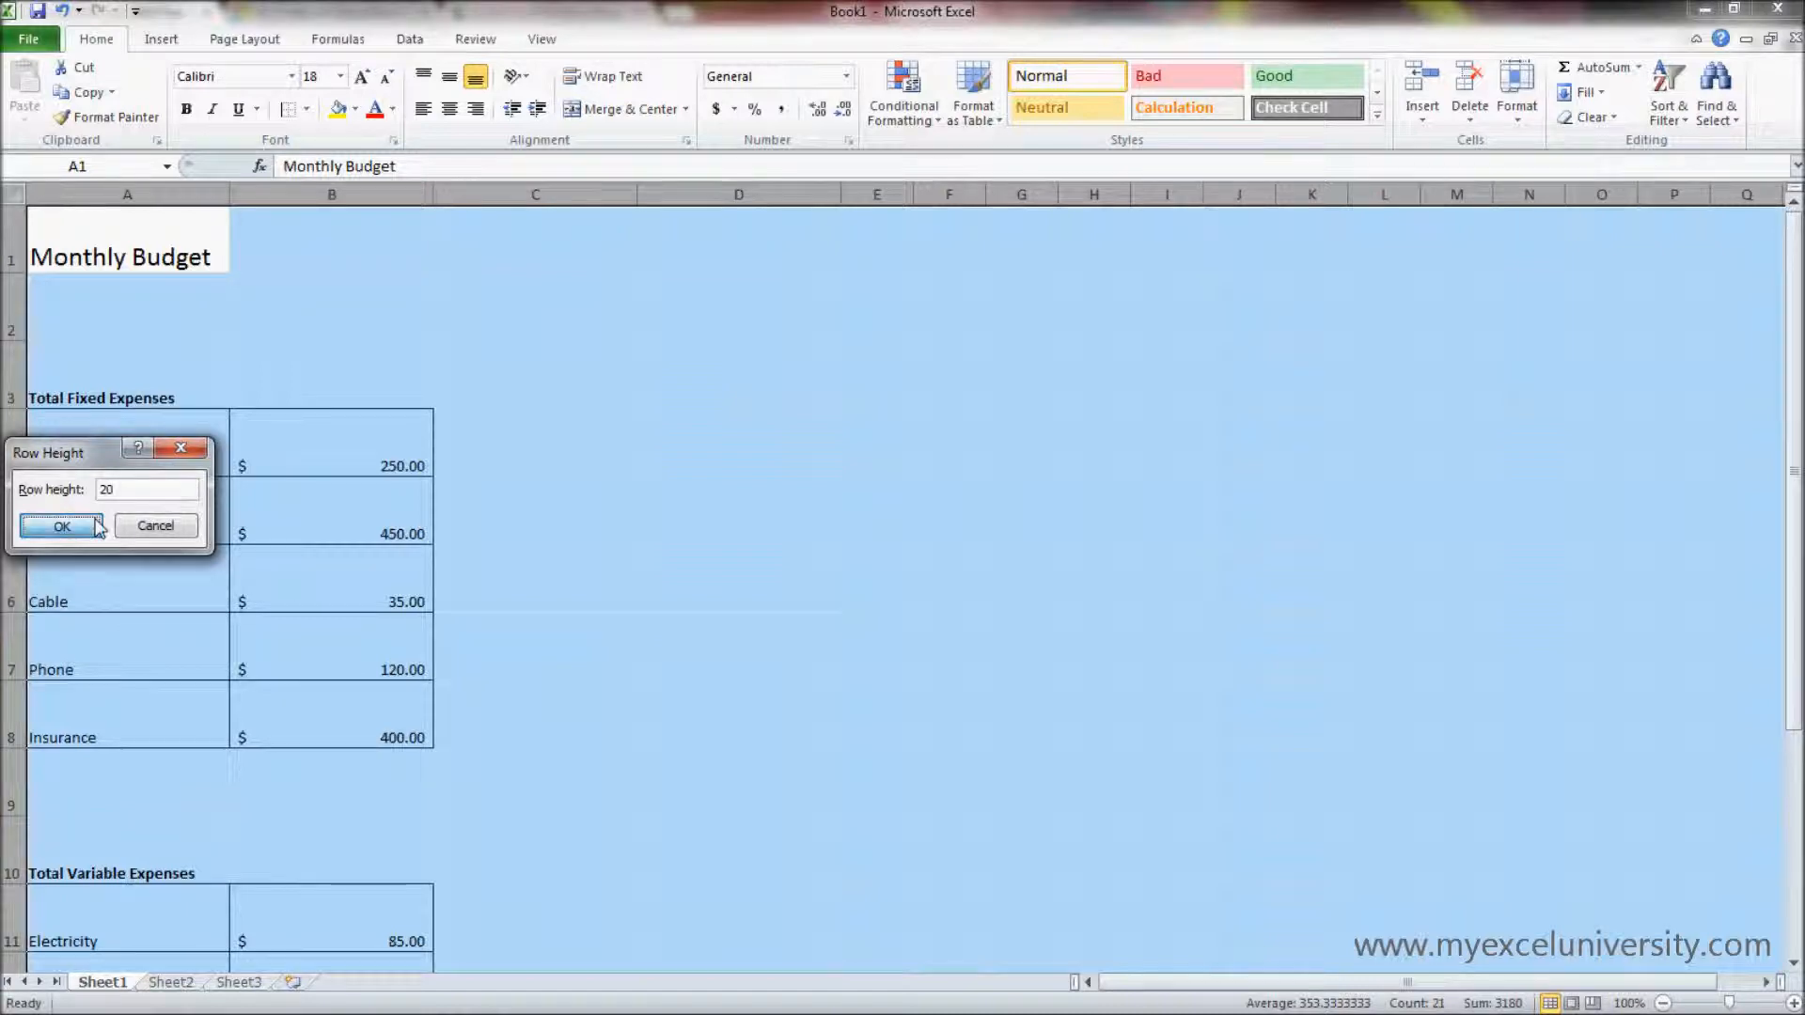
click(60, 525)
- Set the column width of every column in the worksheet to 20
right_click(125, 183)
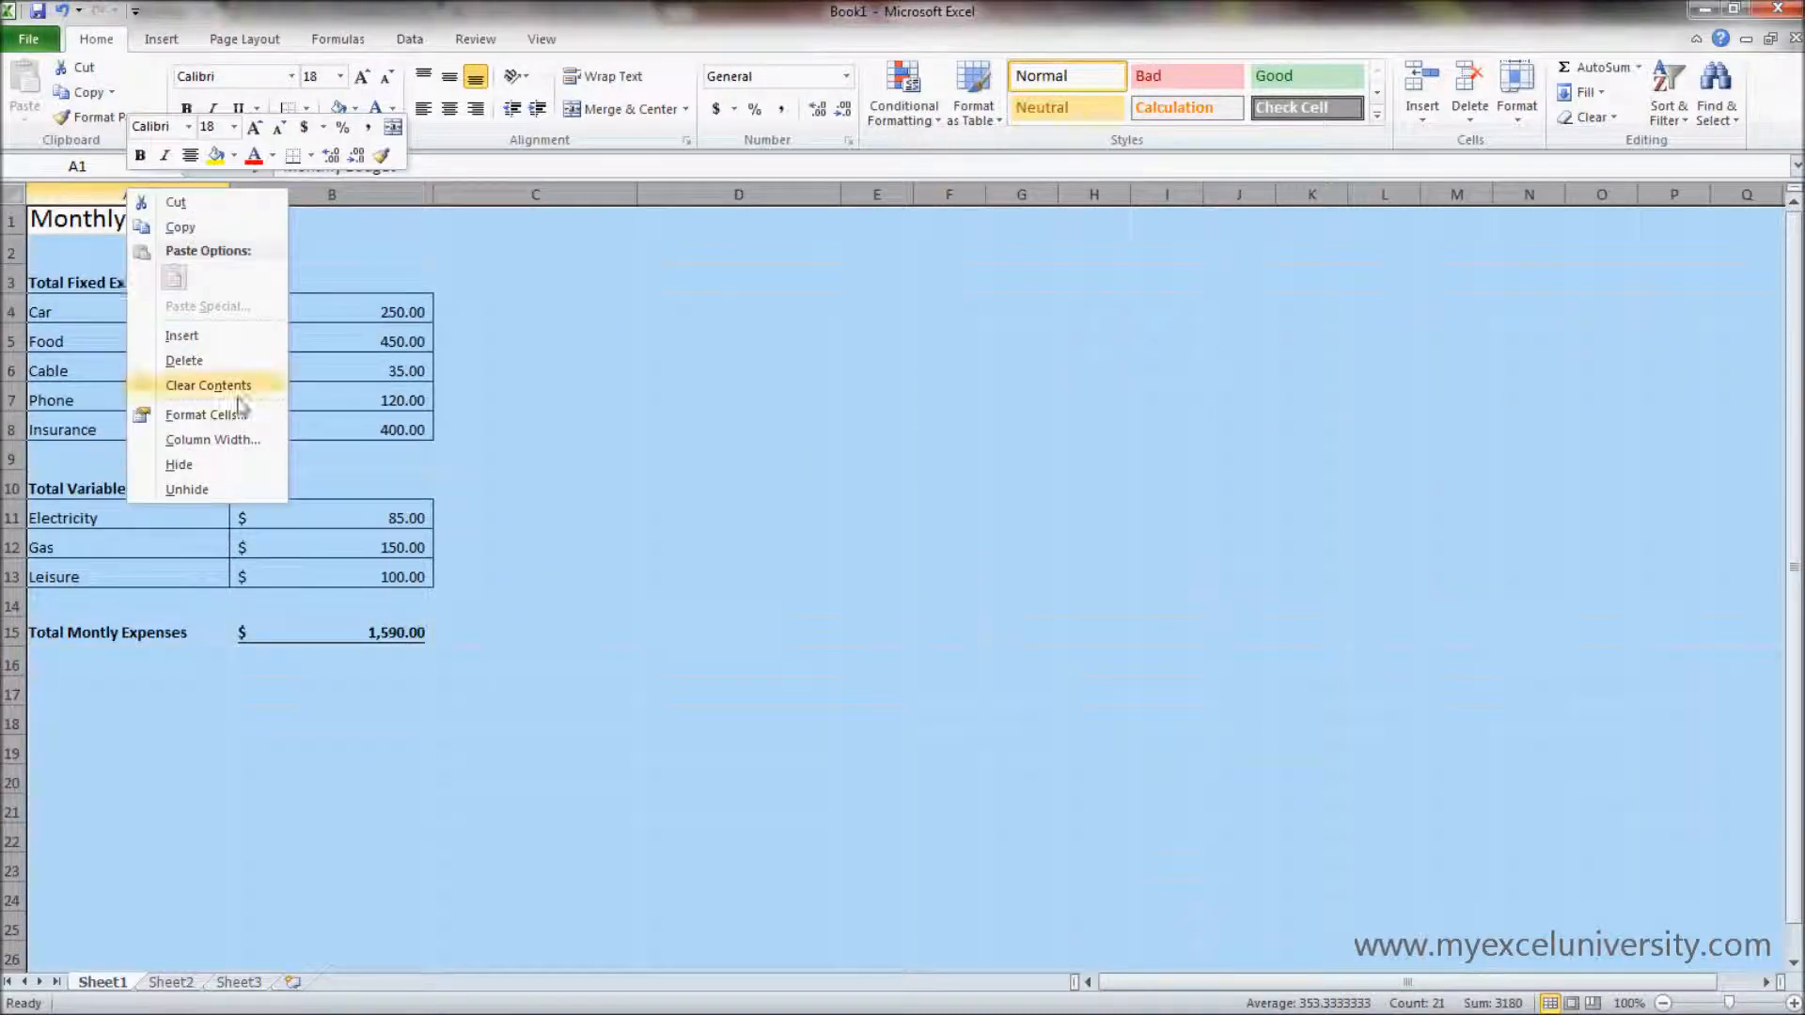
click(247, 444)
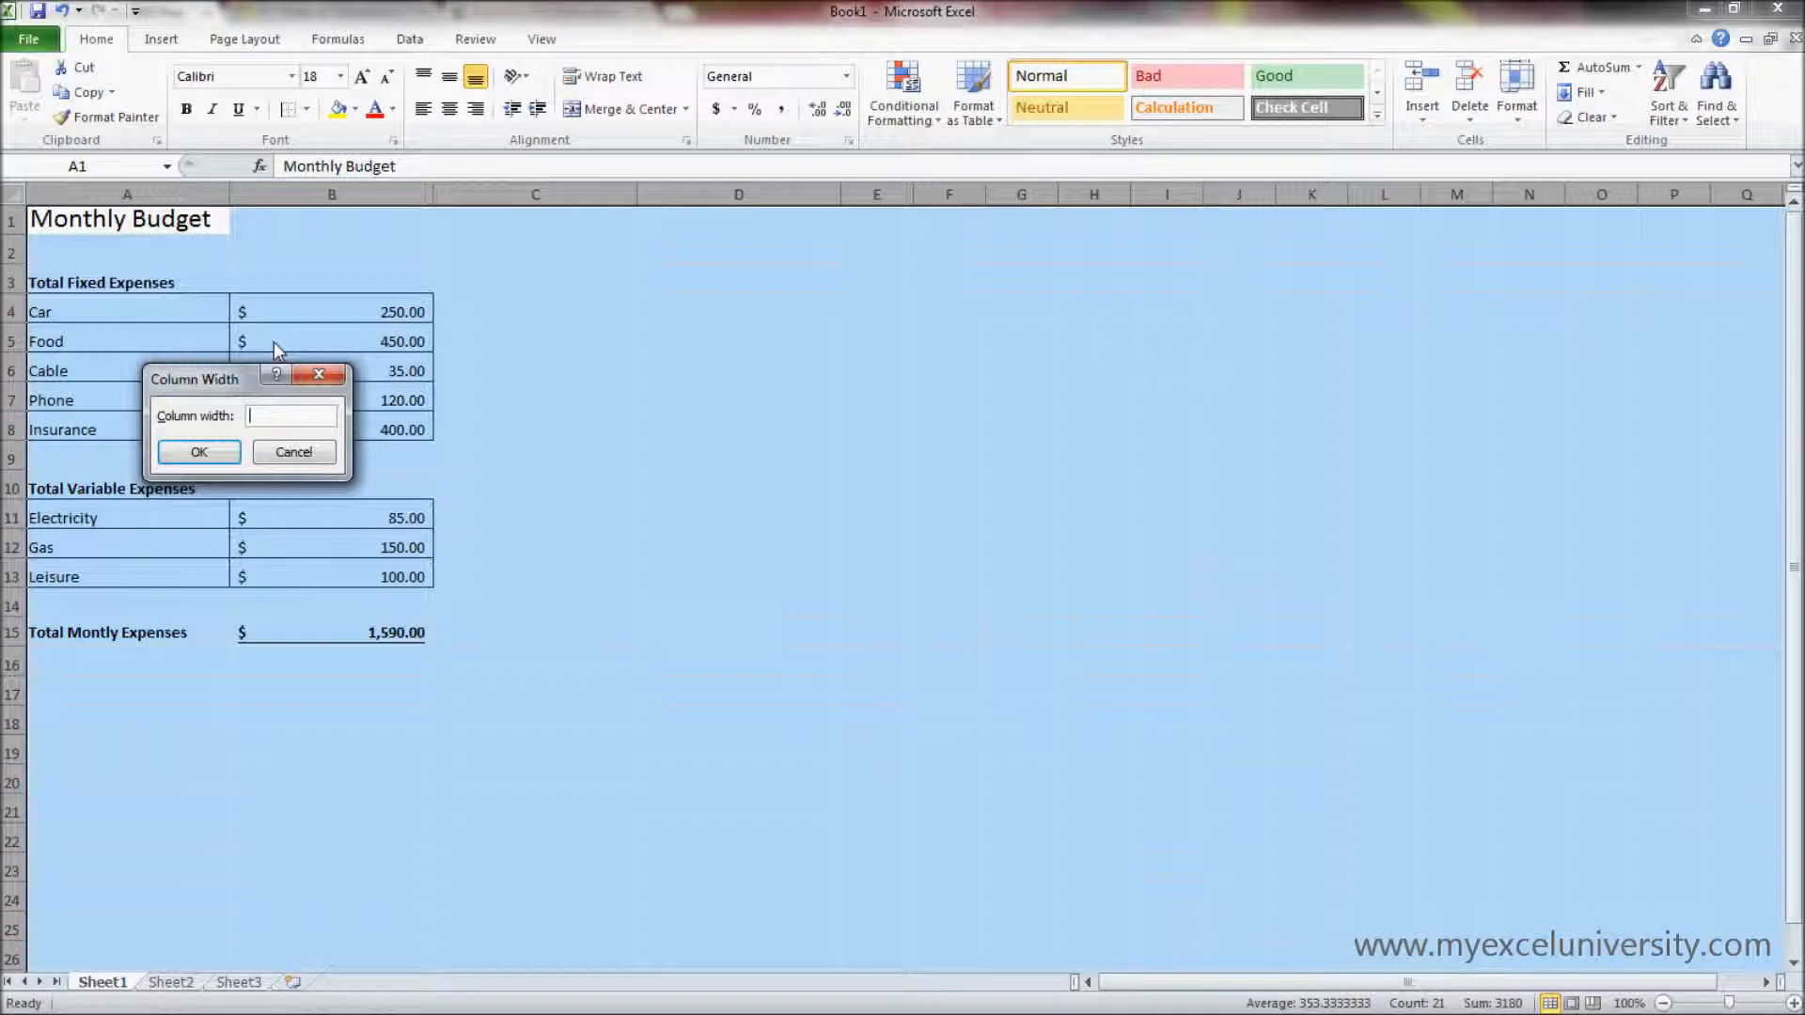
text(20)
click(213, 453)
click(521, 605)
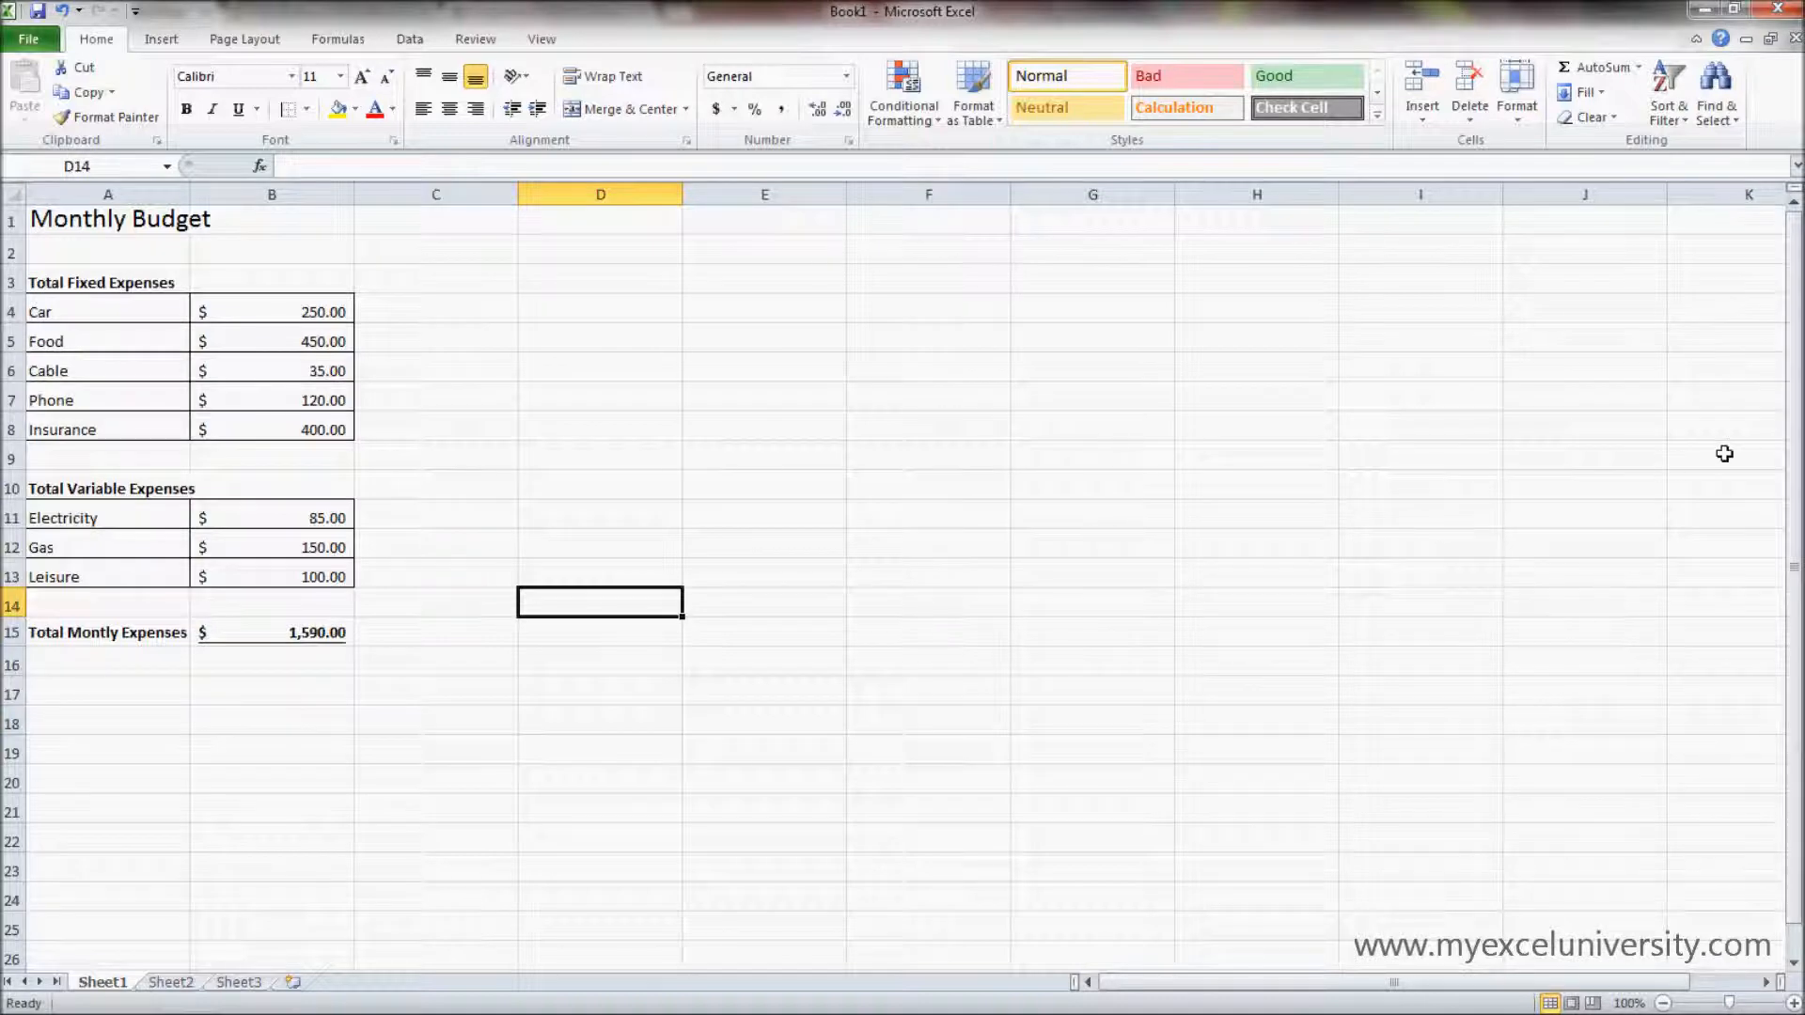
- Select all cells of the worksheet and clear the selection again by selecting empty cell D7
mouse_move(1797, 436)
mouse_down()
mouse_move(1797, 453)
mouse_move(1796, 433)
mouse_up()
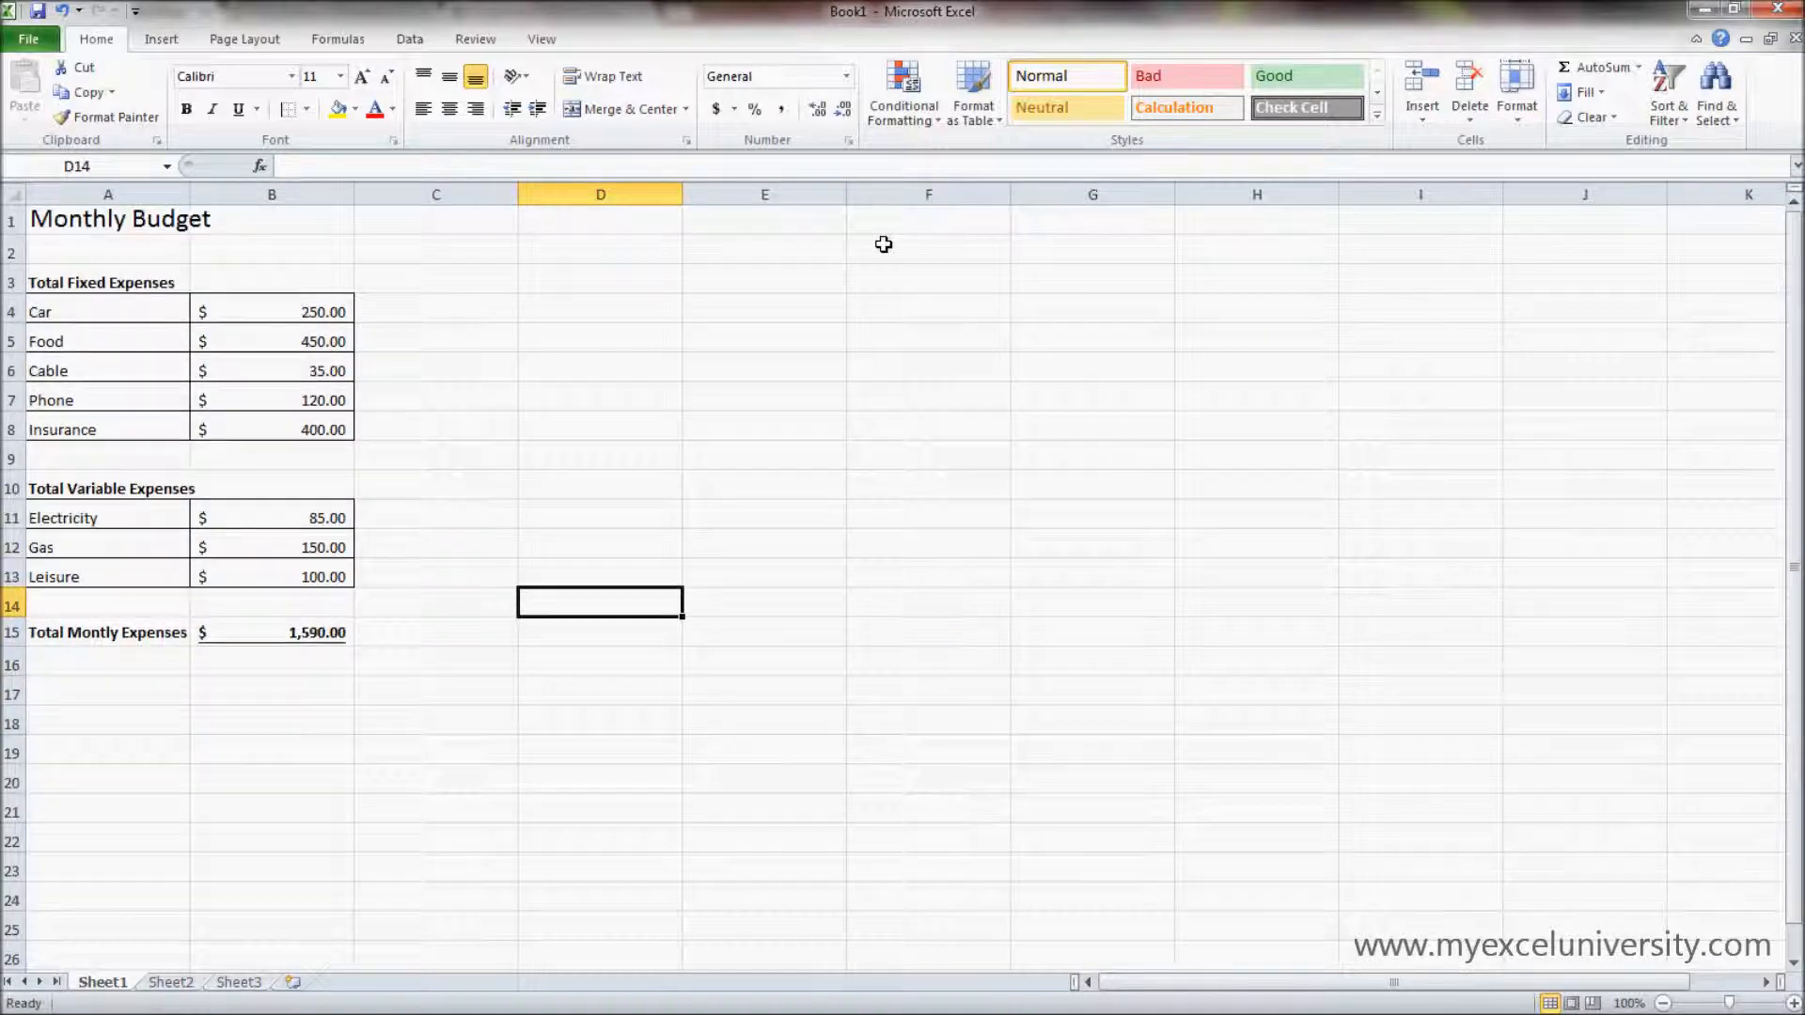
click(25, 193)
click(404, 240)
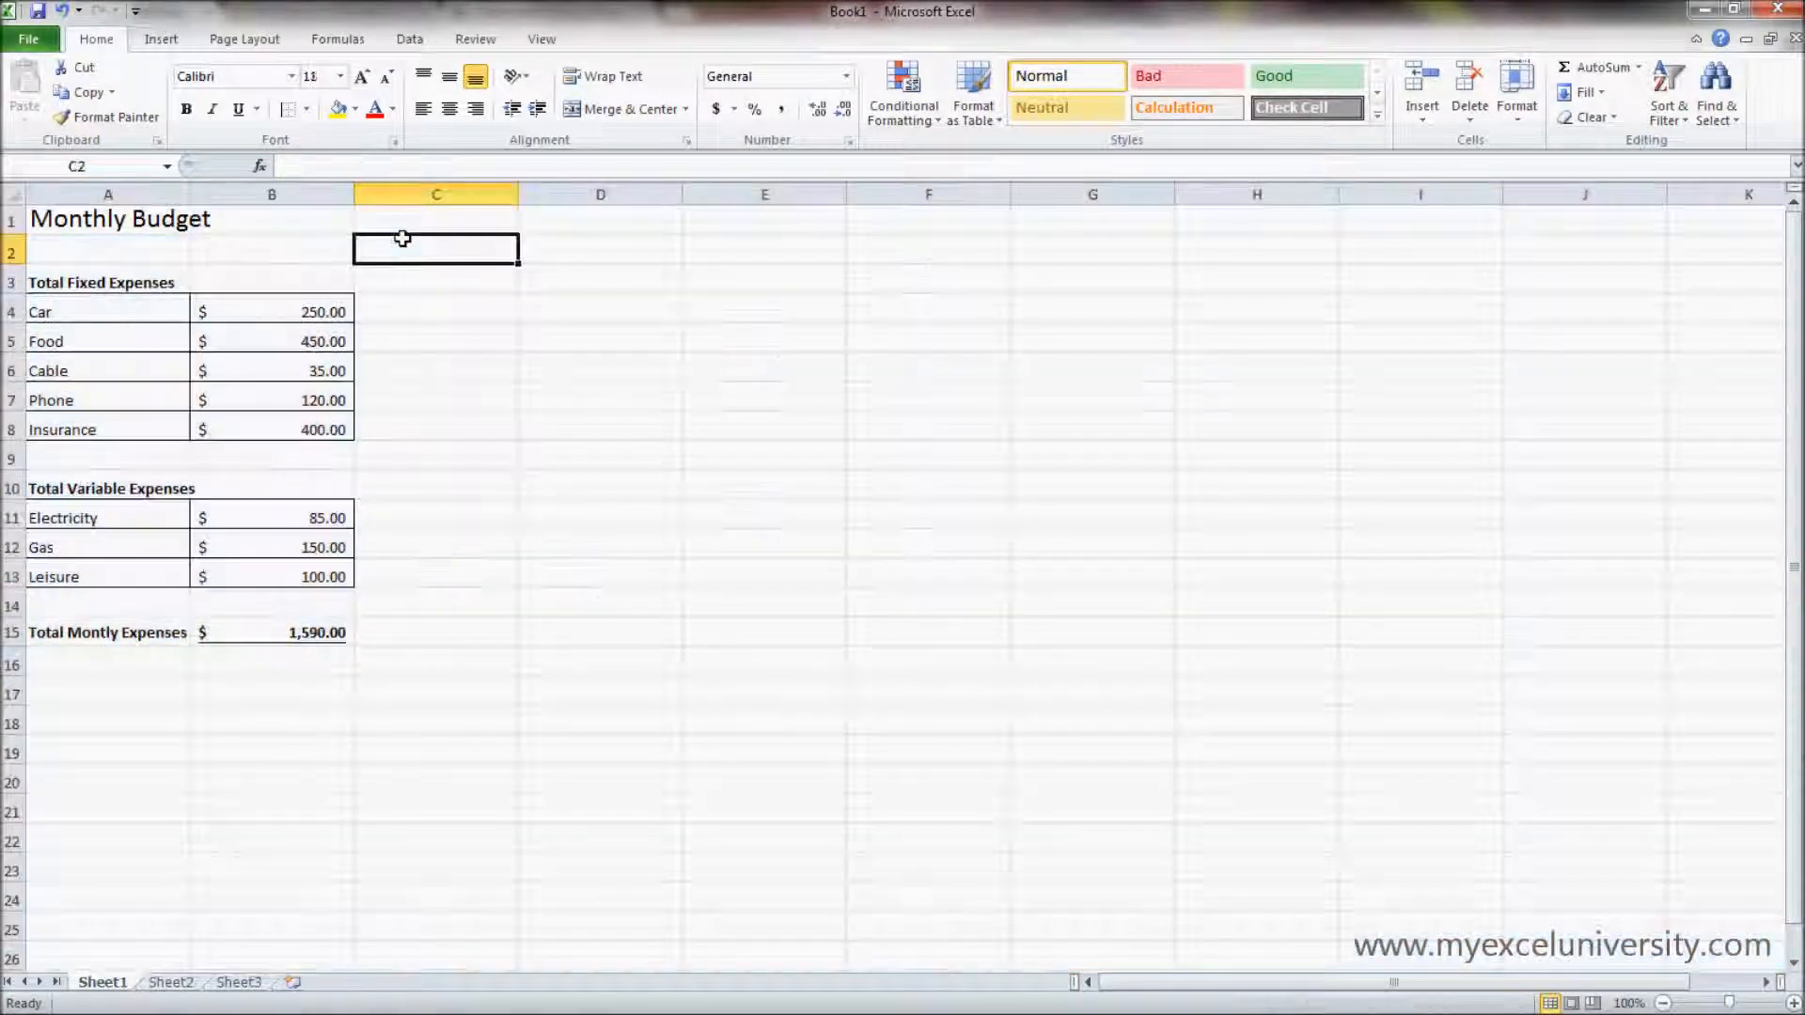
click(424, 225)
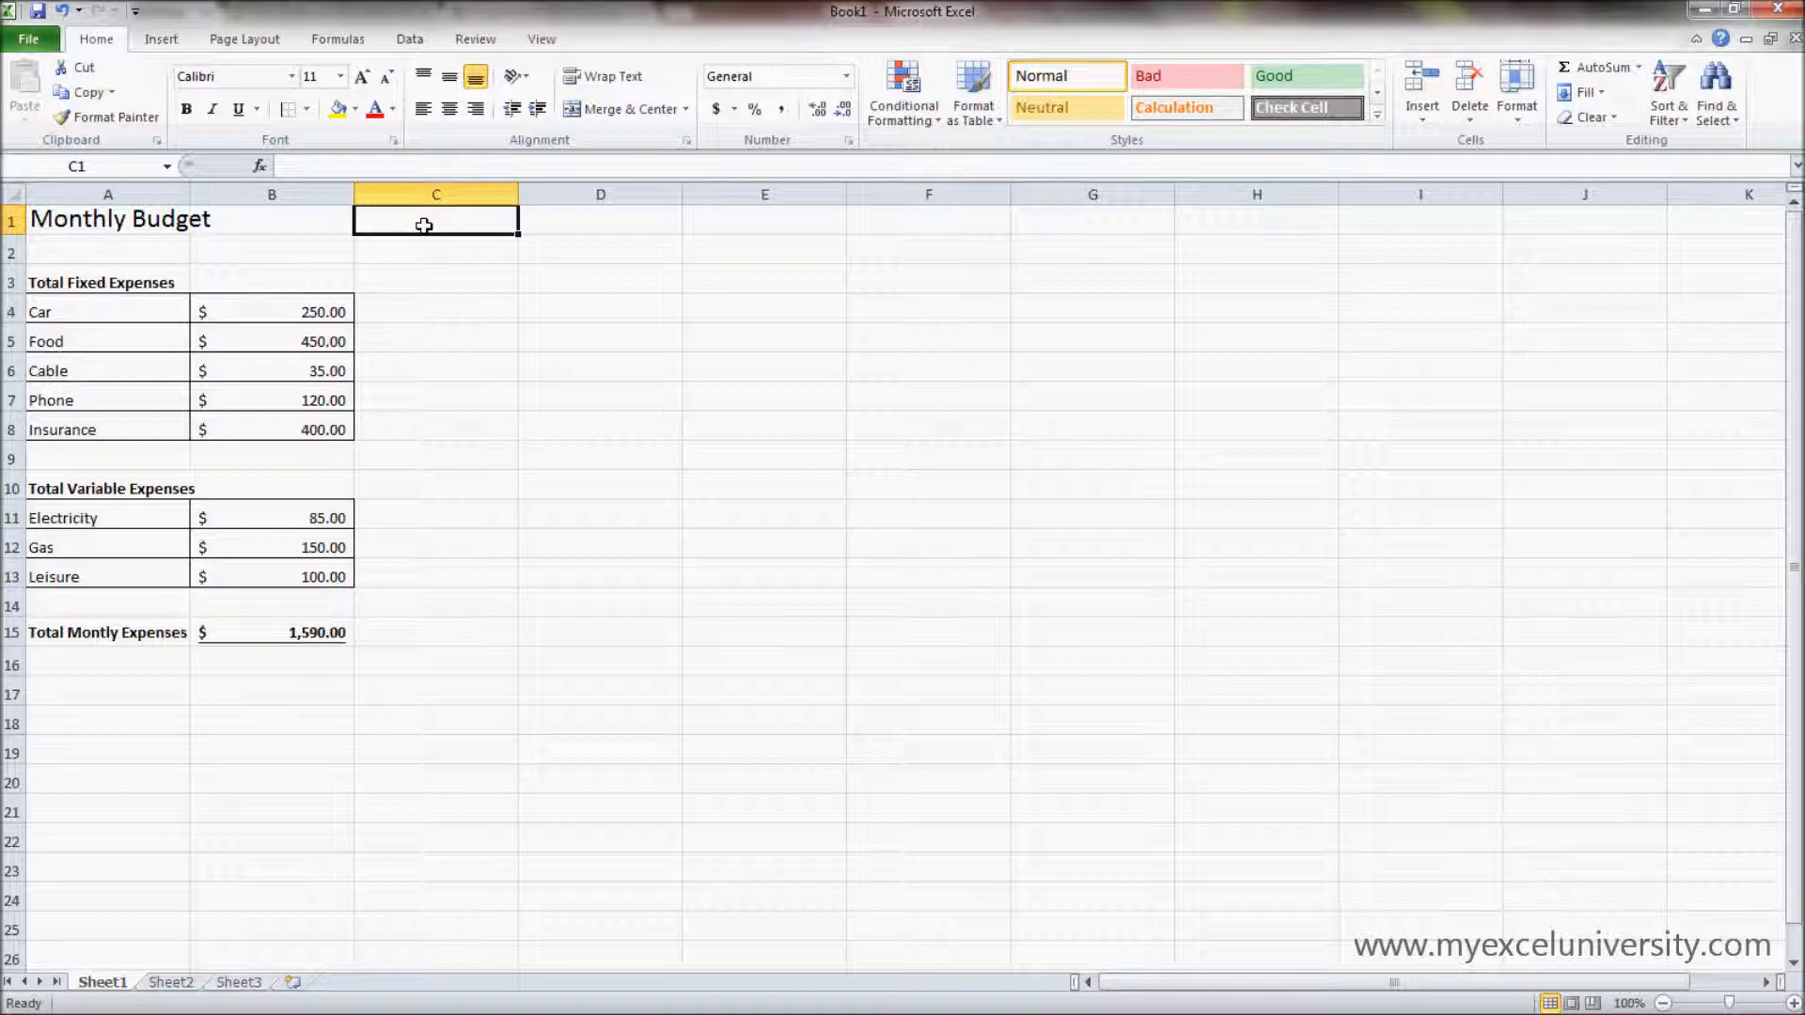
key(ctrl+a)
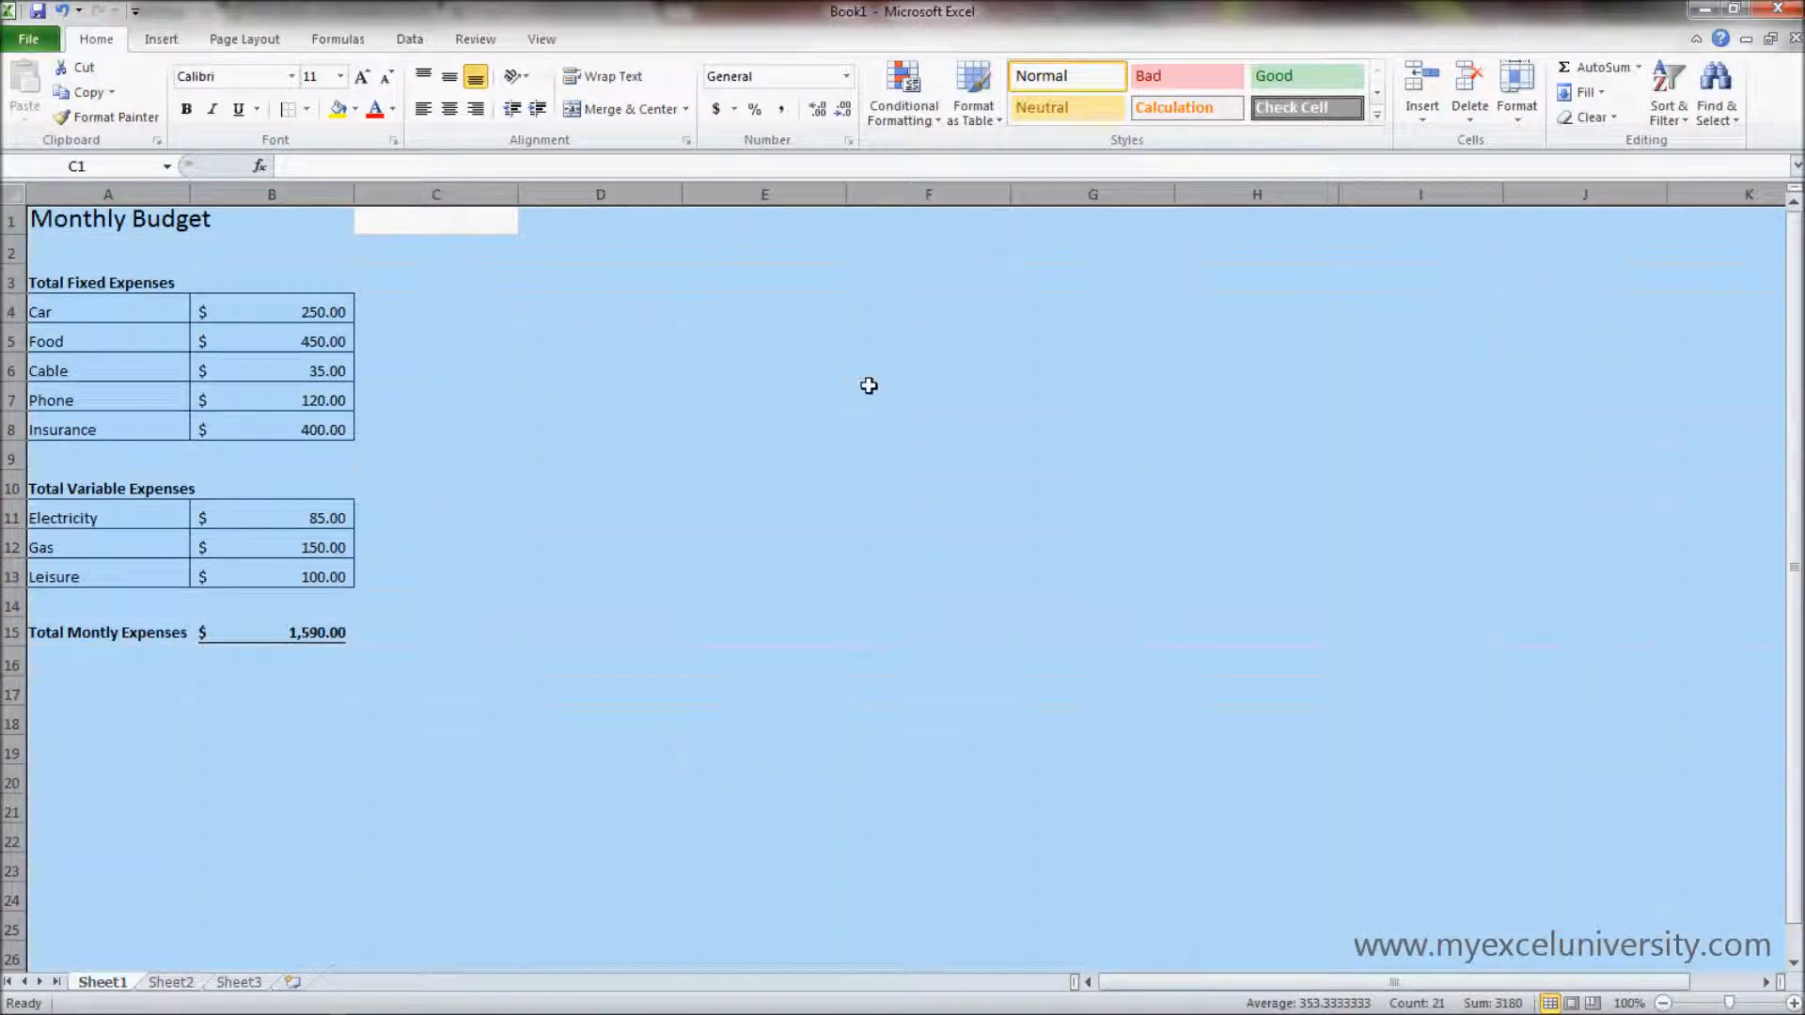
click(646, 384)
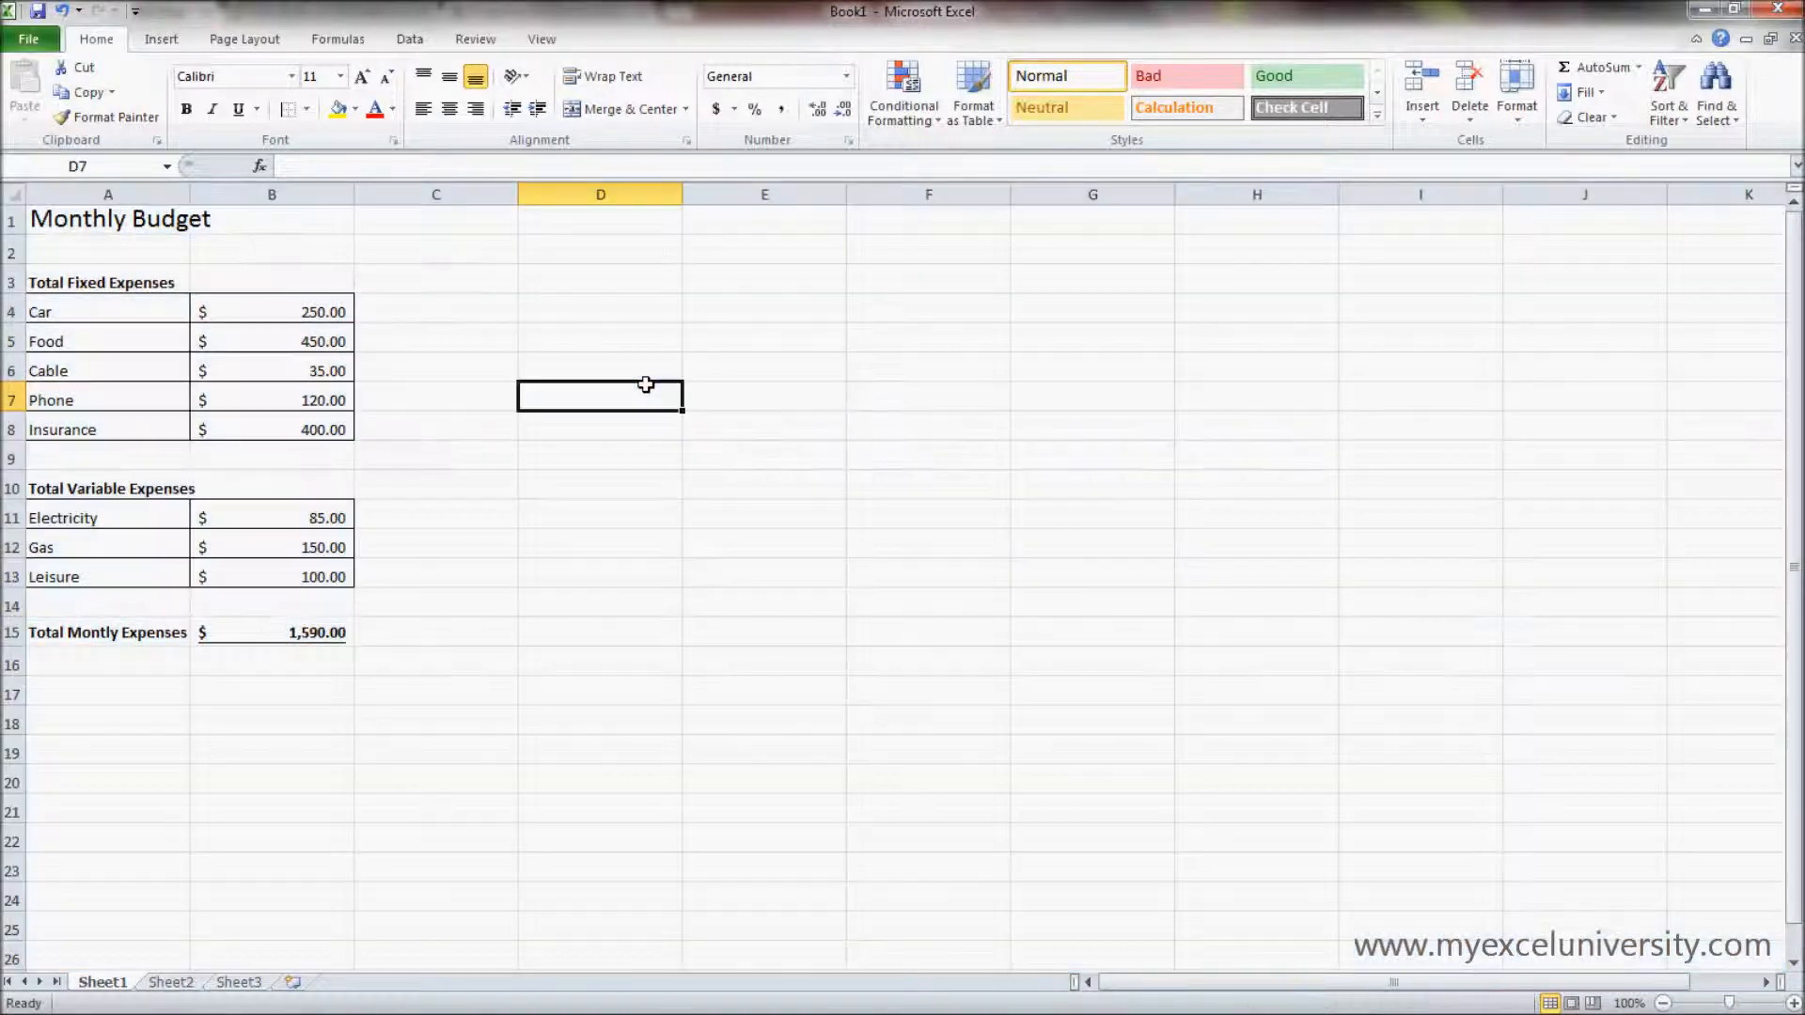